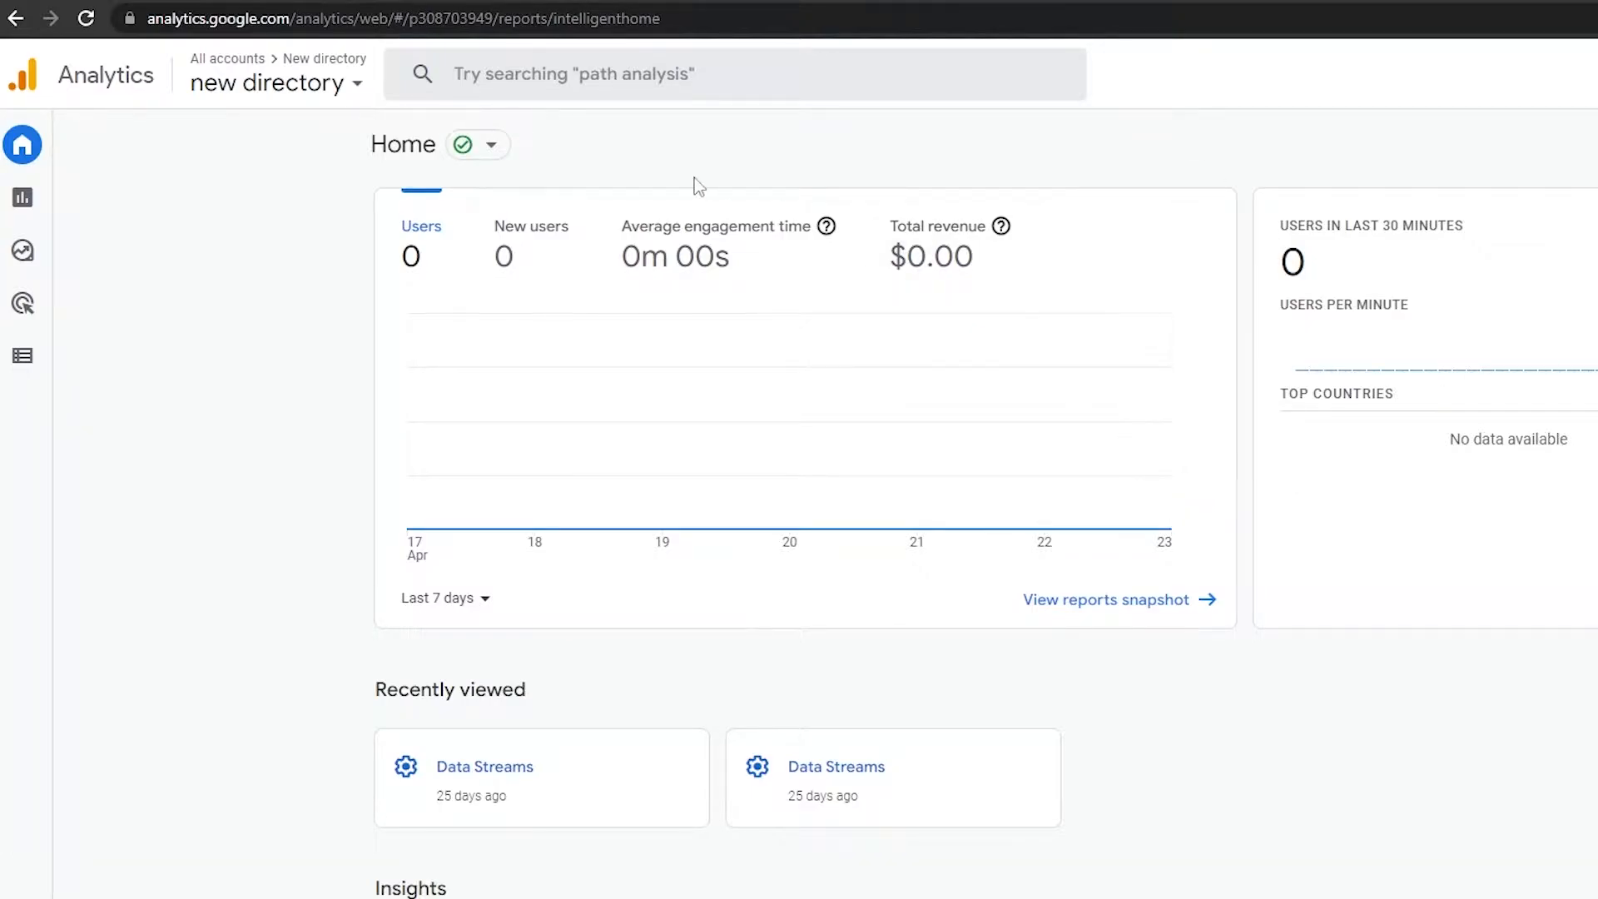
Step: Start creating a new property from the admin settings, dismiss the settings tour, and name the property "tsg website"
click(22, 896)
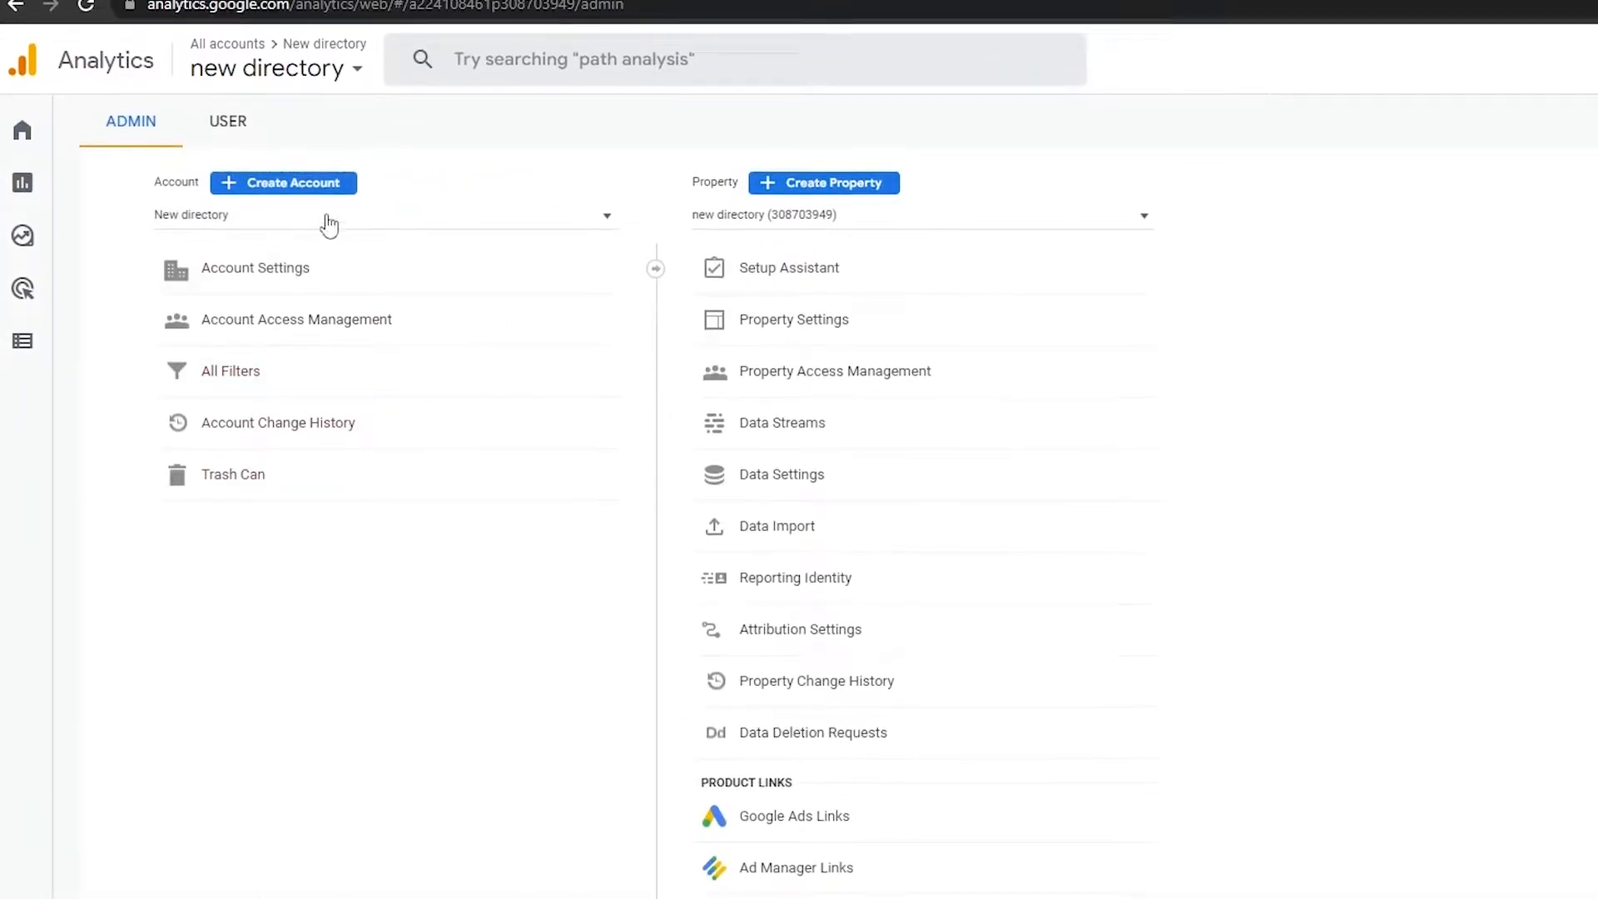
click(824, 161)
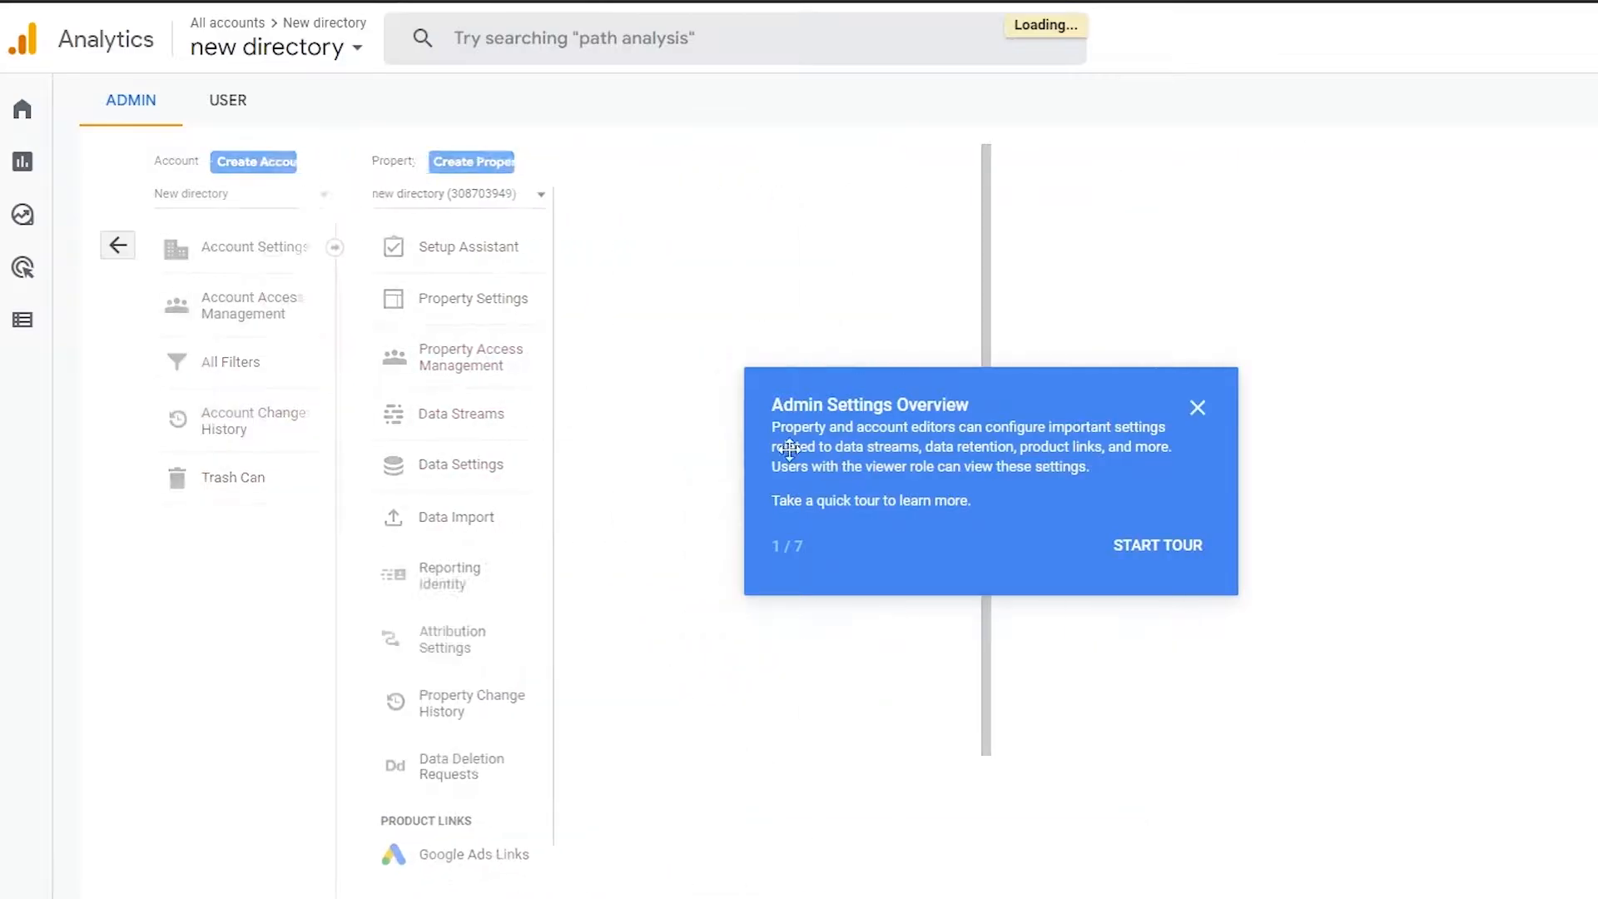
click(1197, 408)
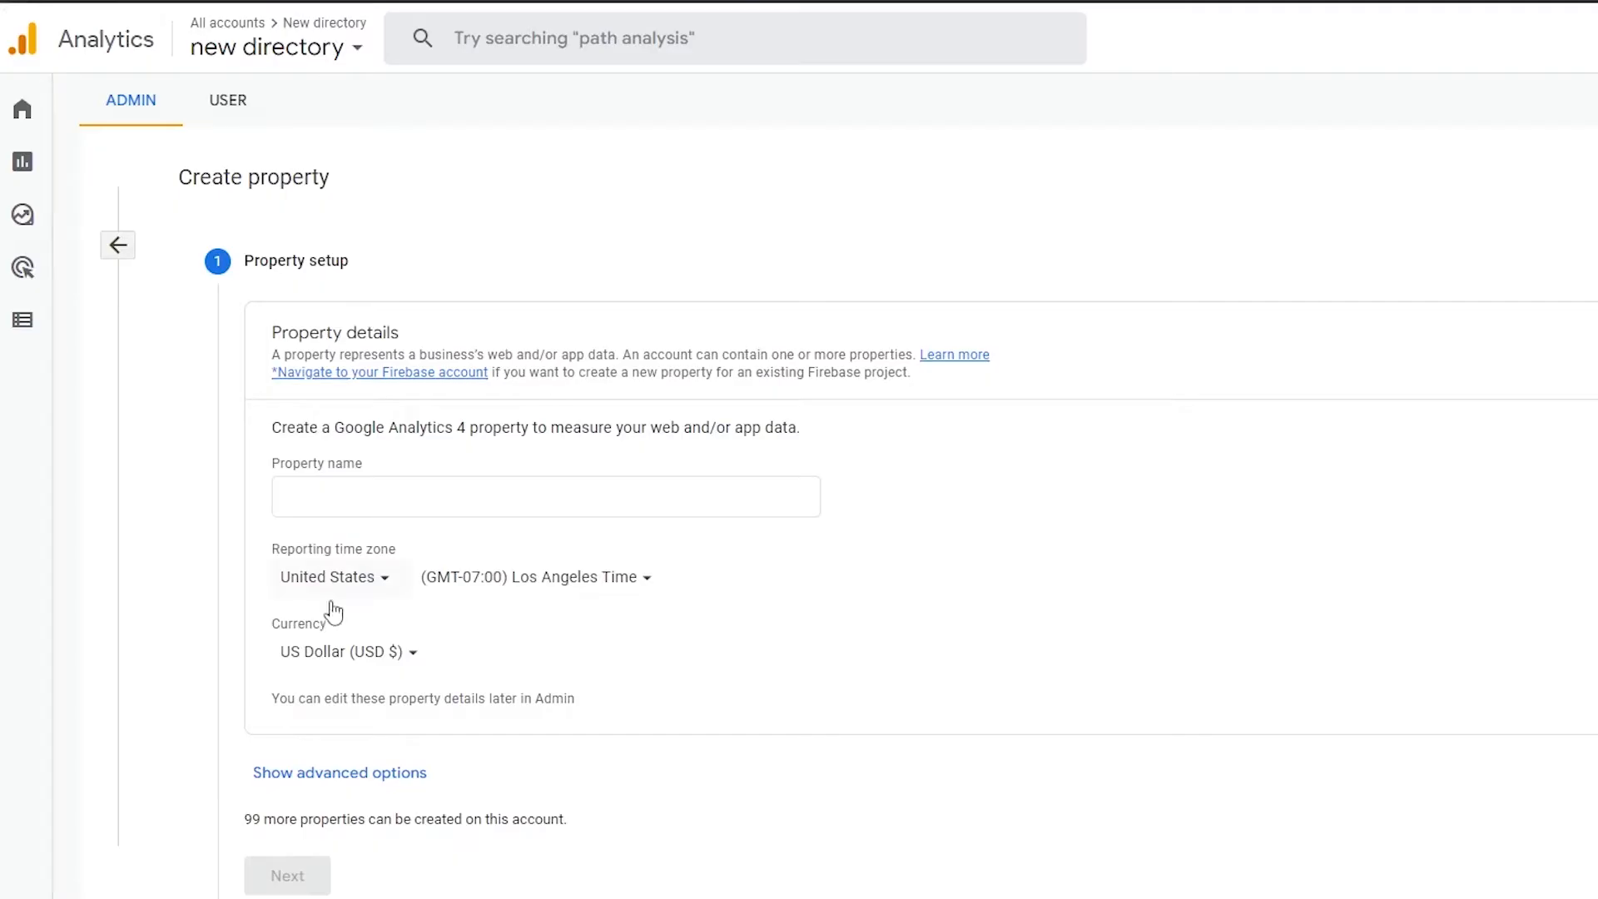
click(484, 503)
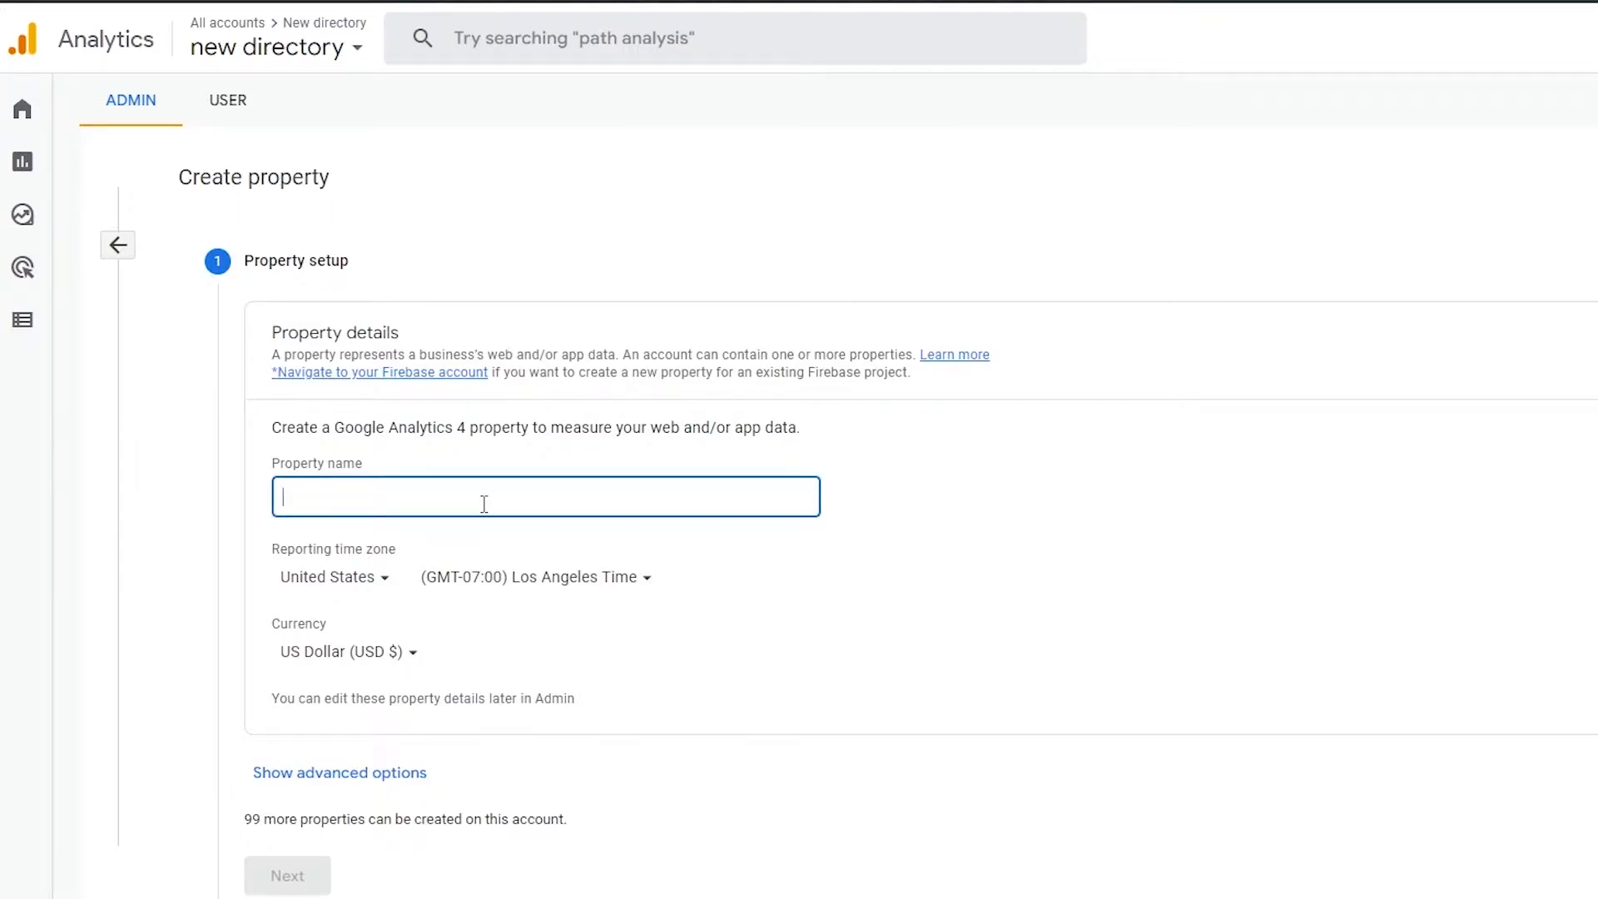
text(tsg website)
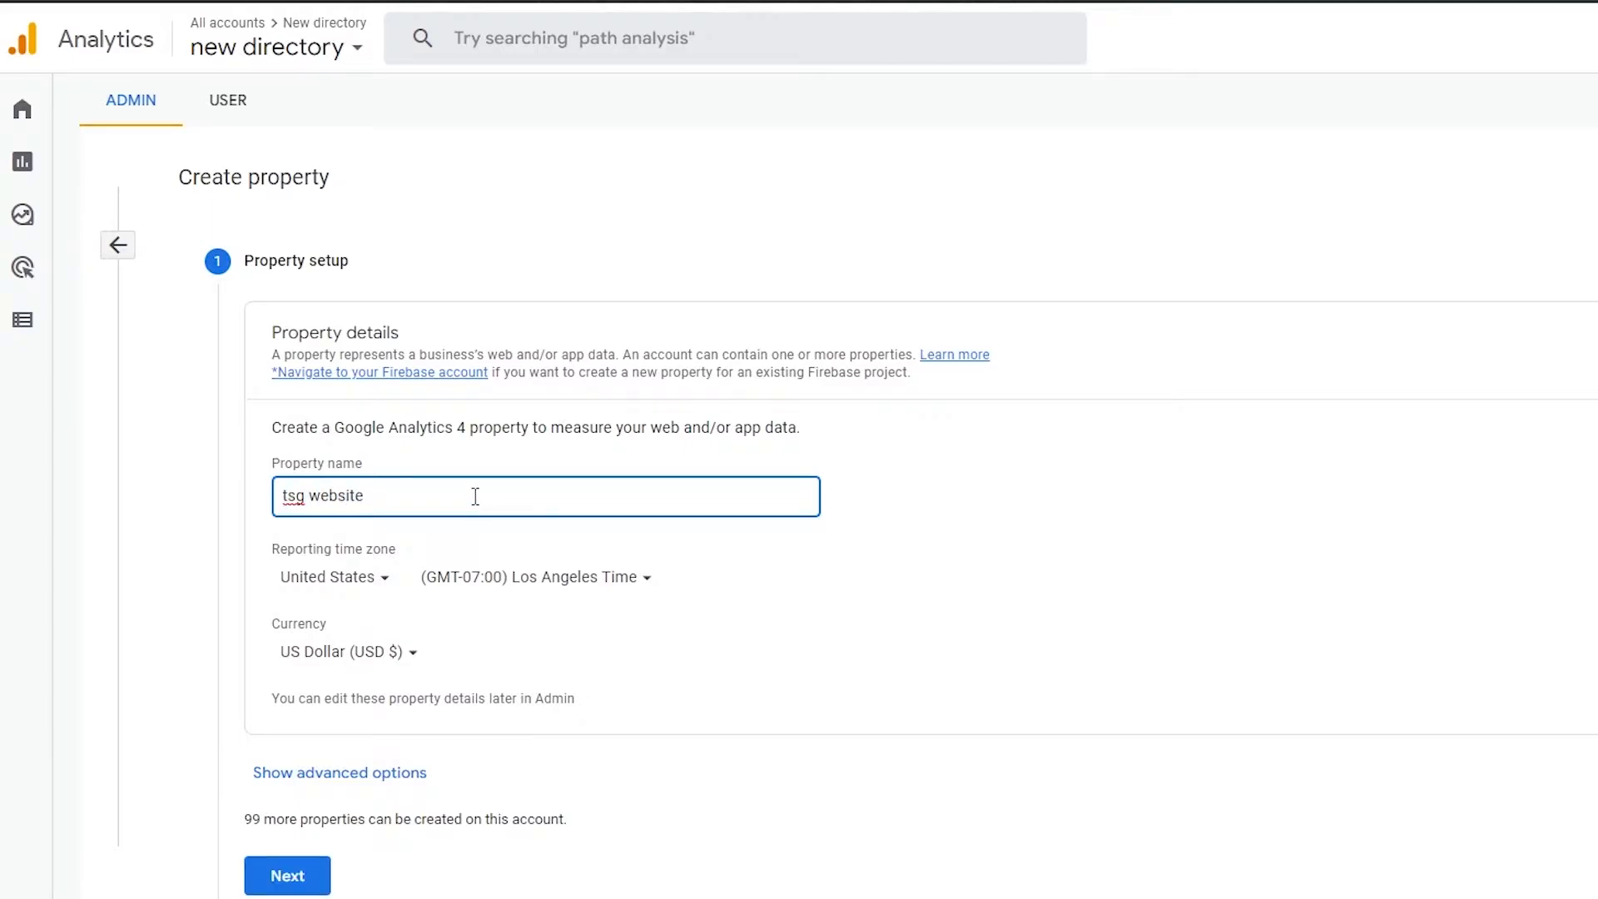
Step: Set the property's reporting time zone country to Pakistan and continue to the business information
click(370, 587)
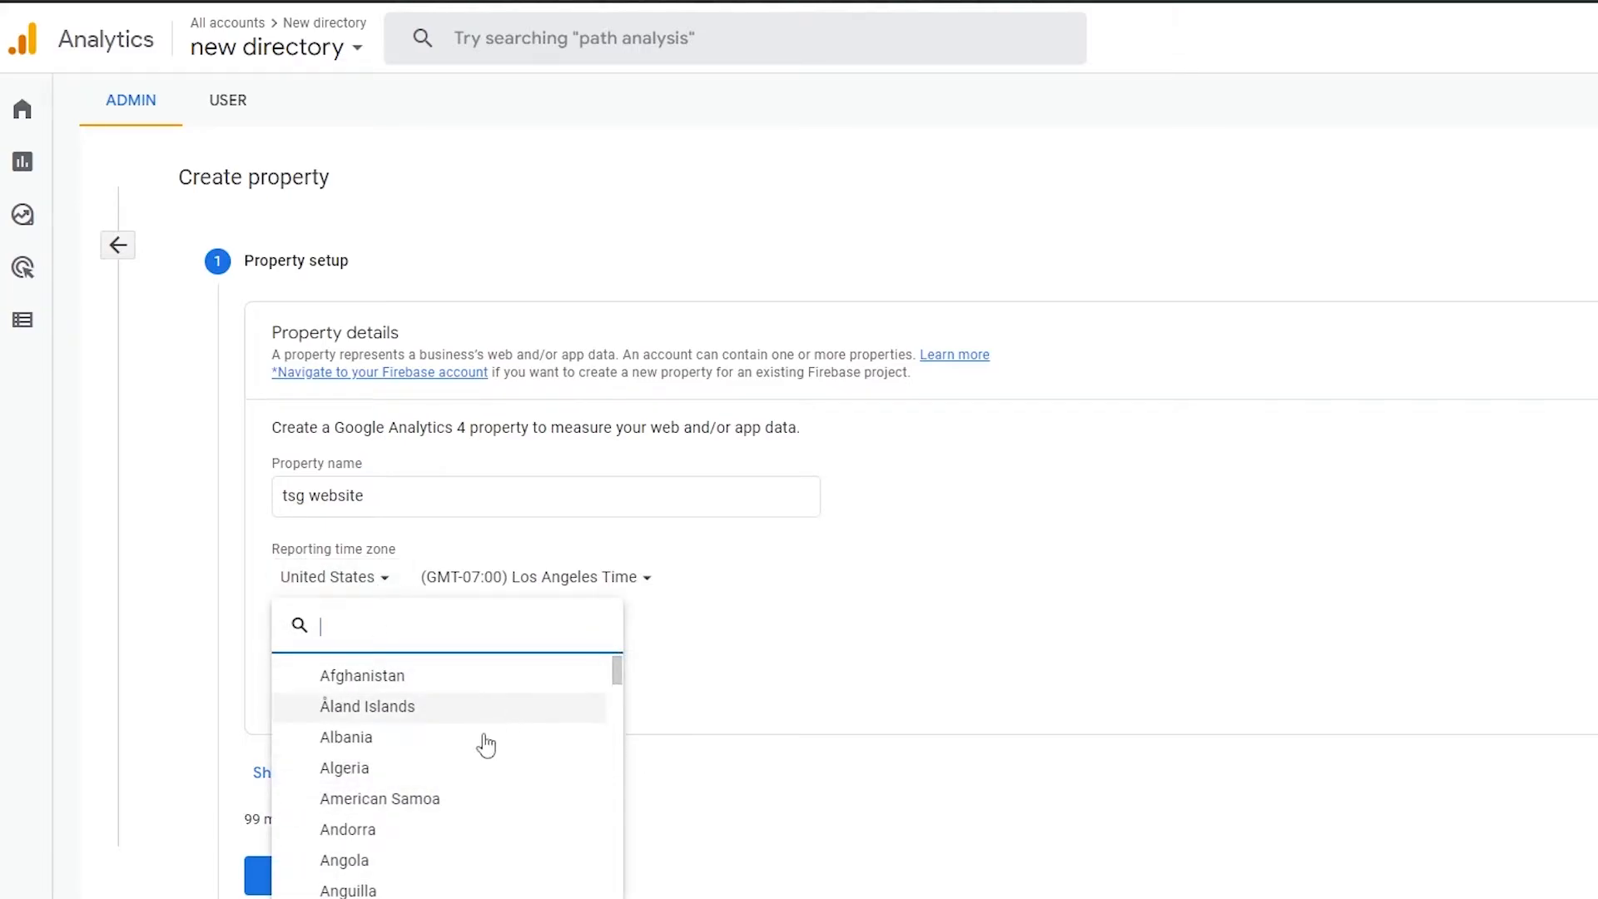
text(pak)
click(367, 676)
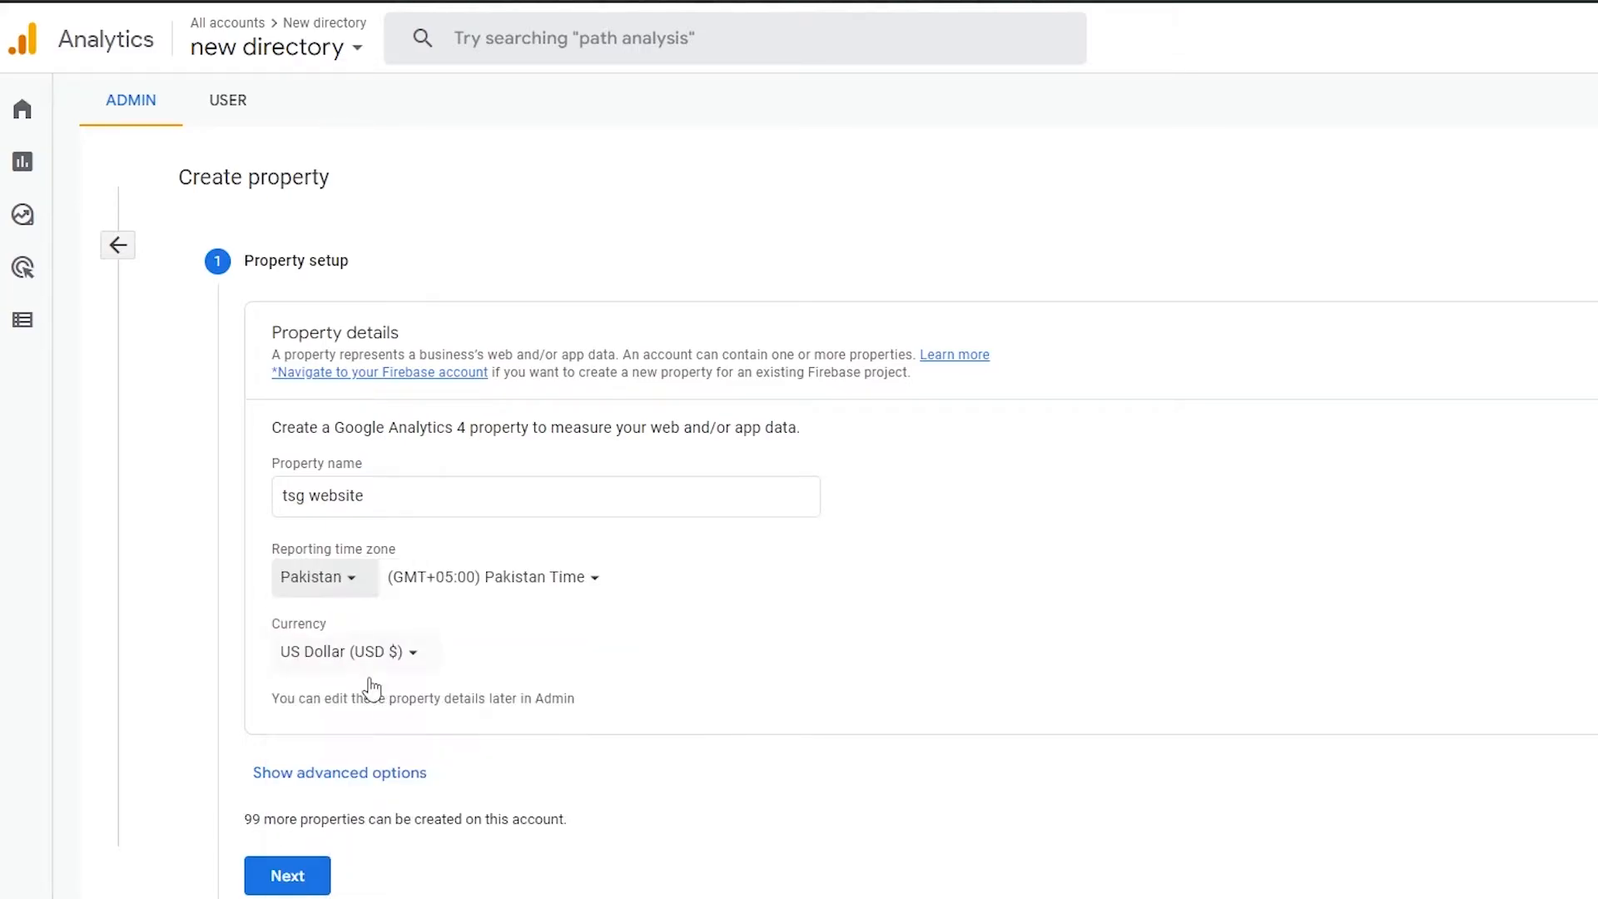
click(268, 876)
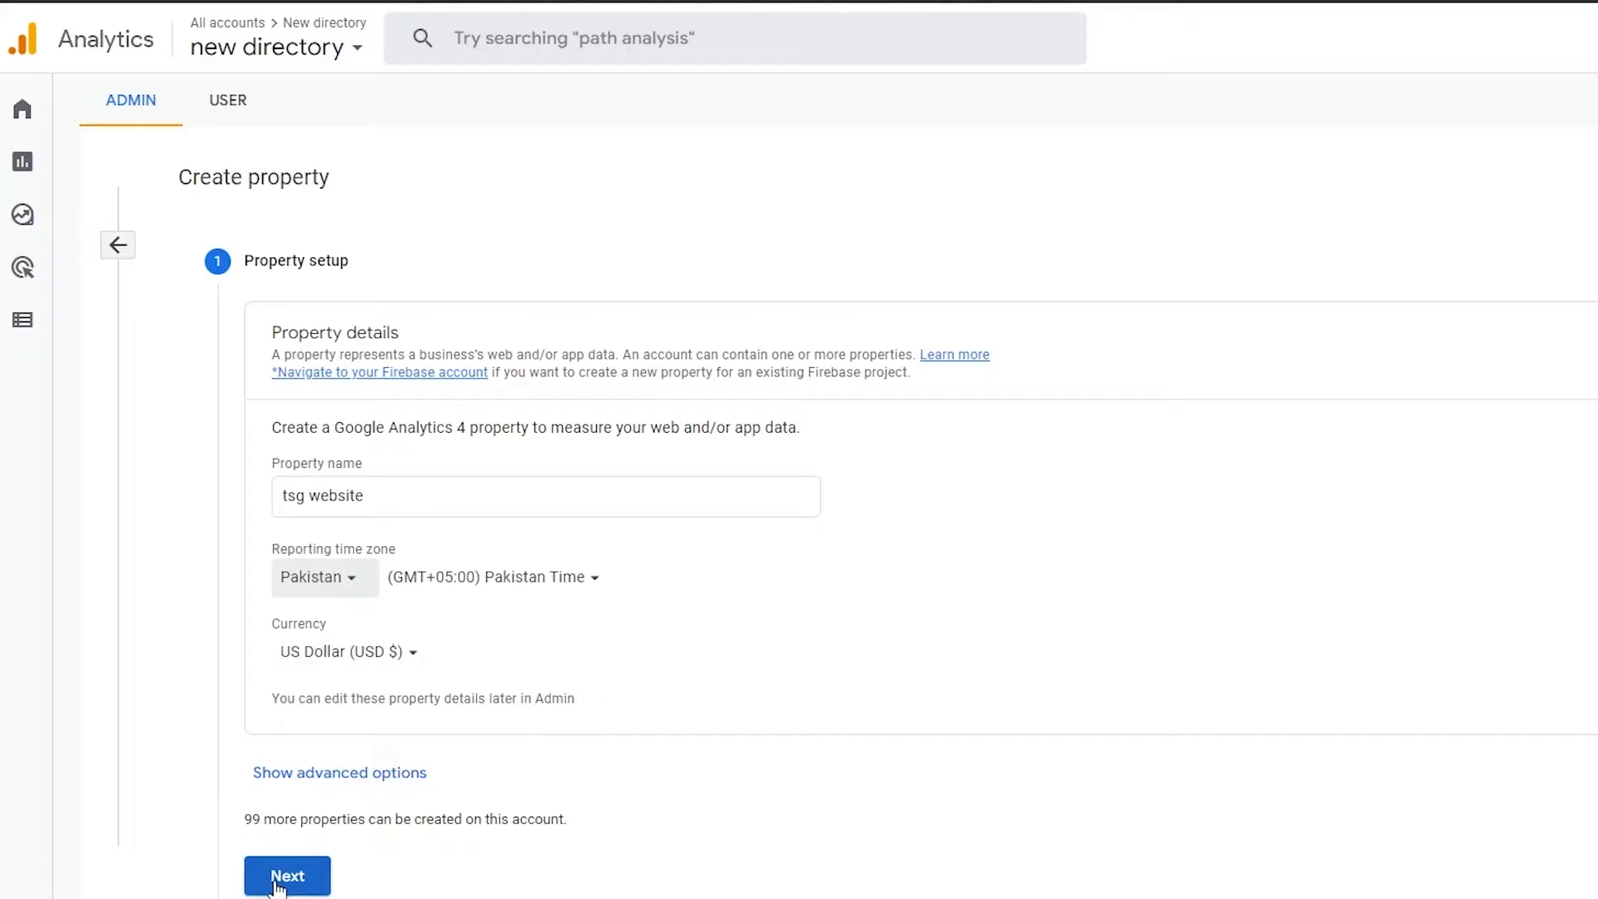
Step: Set the business's industry category to Computers & Electronics
scroll(223, 558, down, 2)
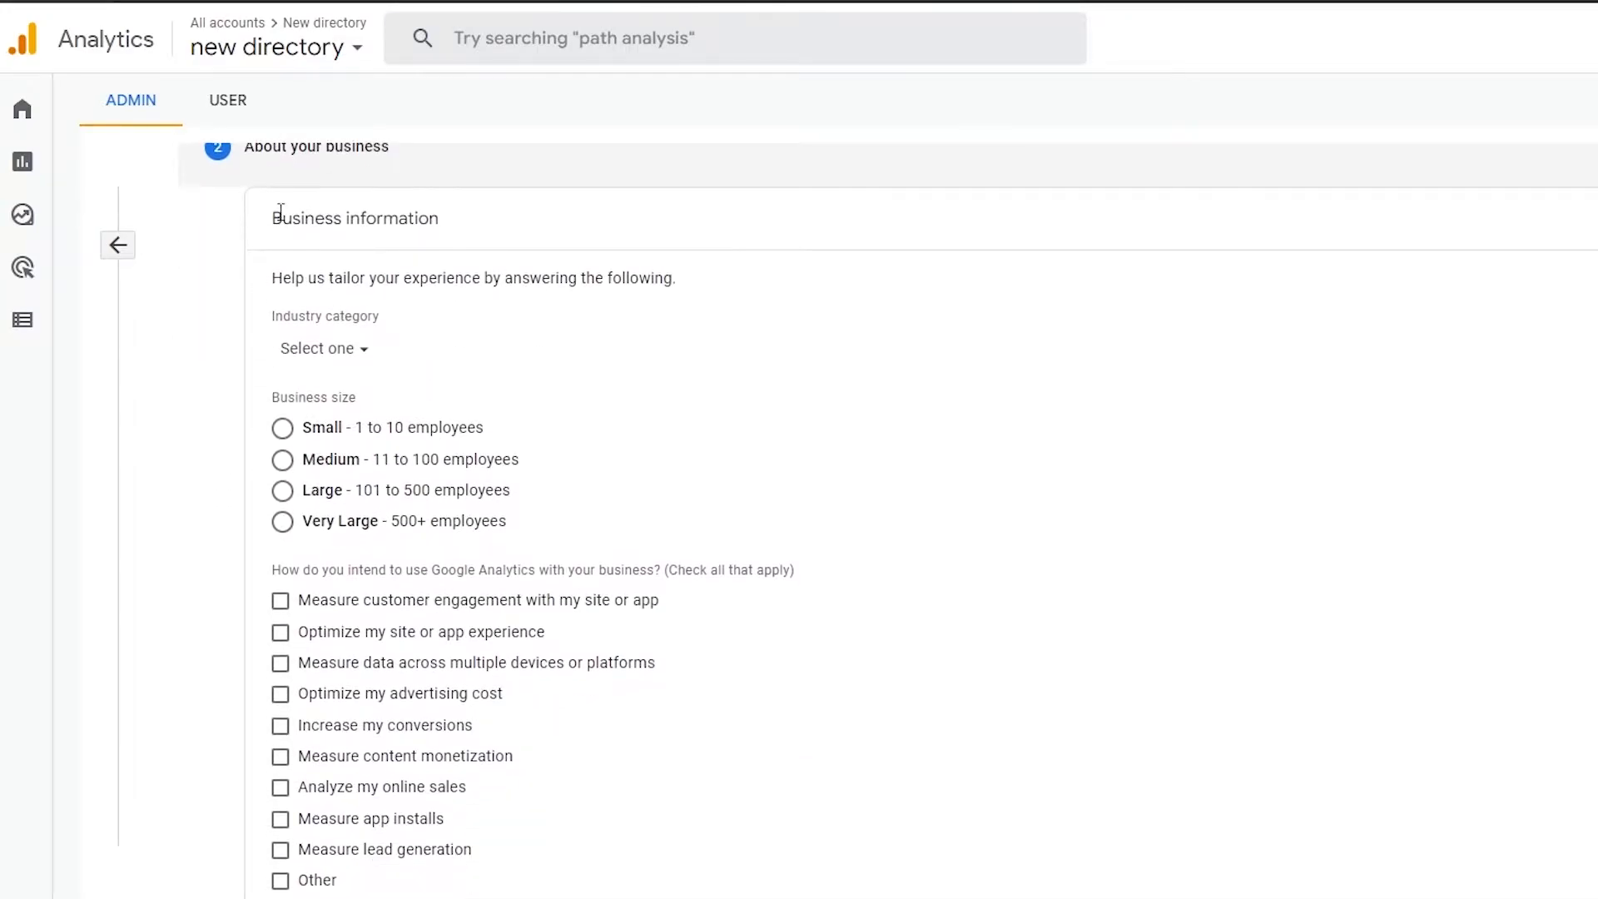
scroll(281, 214, up, 1)
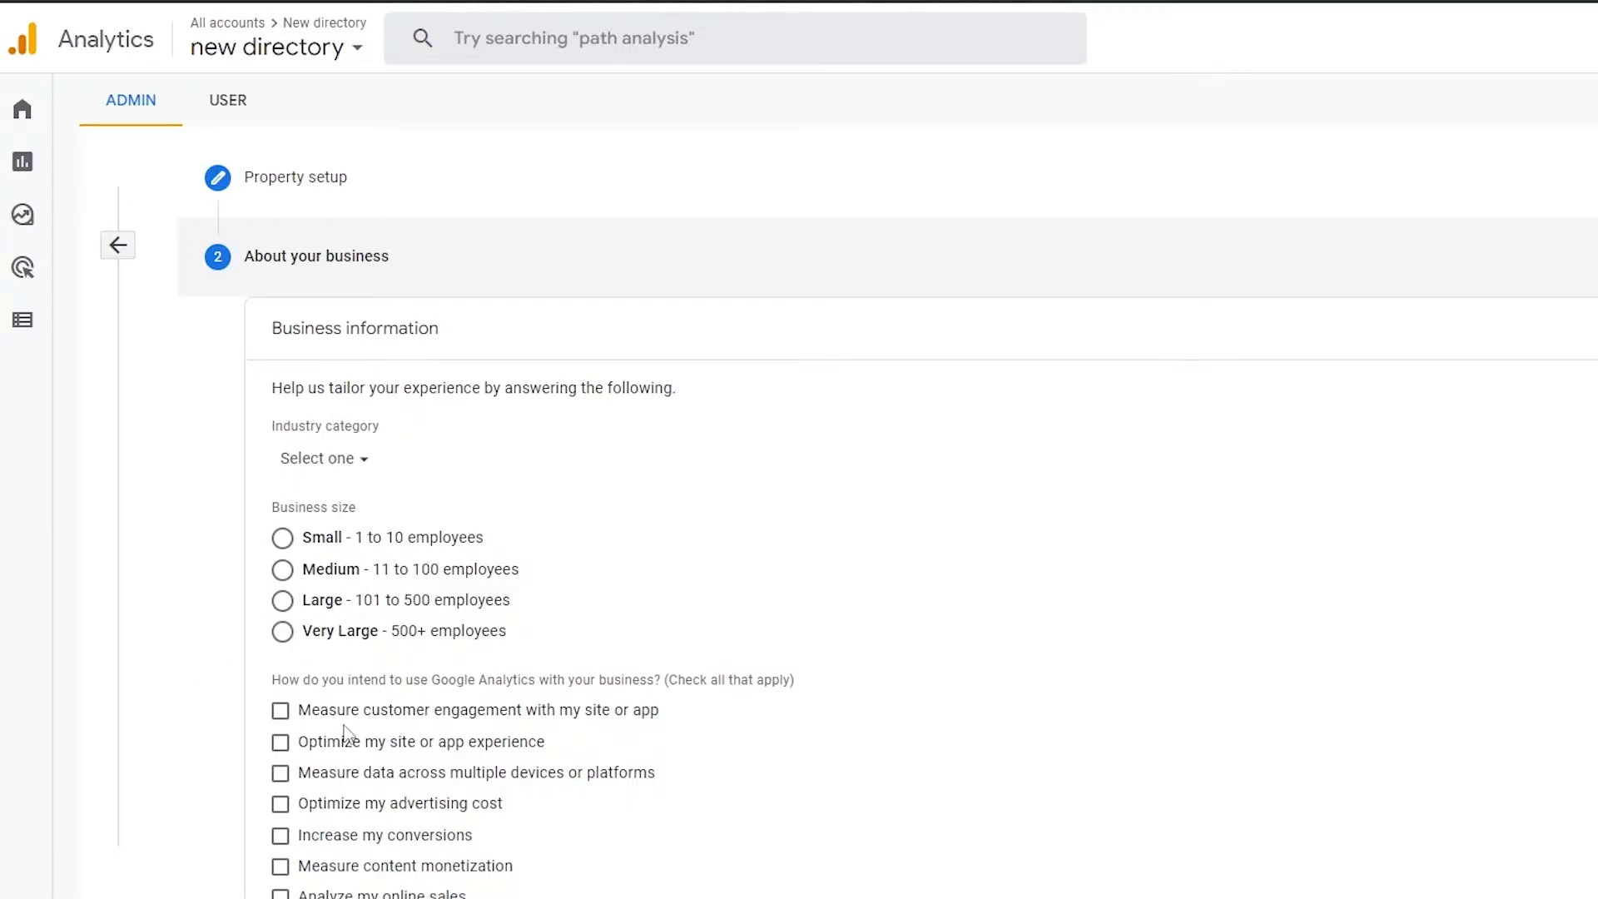
scroll(499, 712, up, 1)
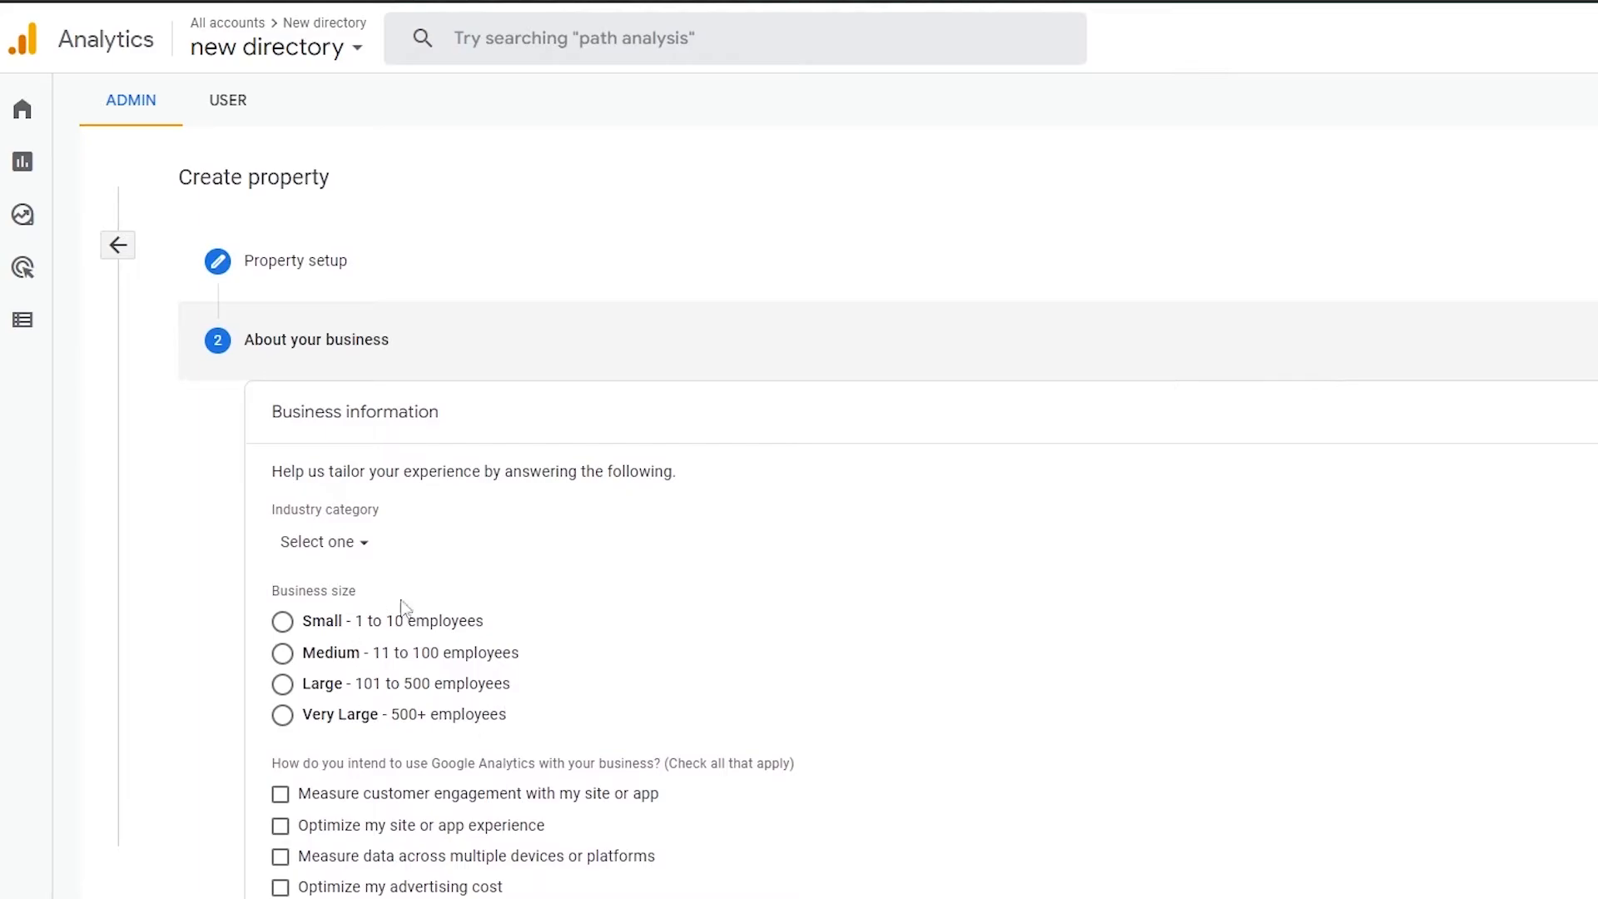
click(365, 547)
scroll(403, 678, down, 5)
scroll(391, 849, up, 5)
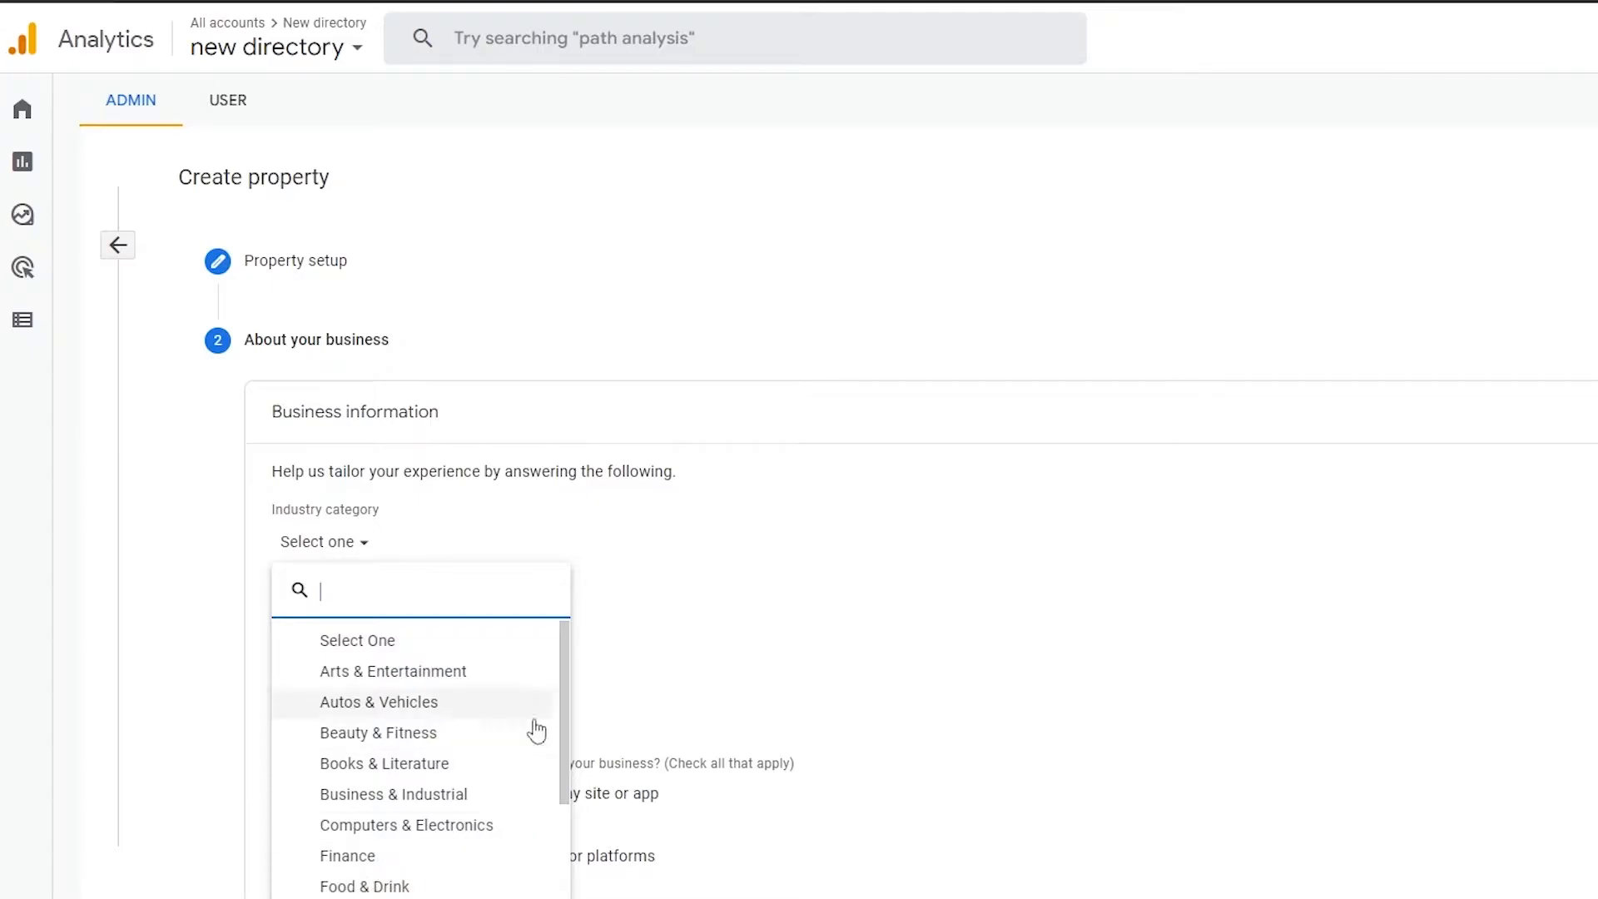
scroll(398, 725, down, 3)
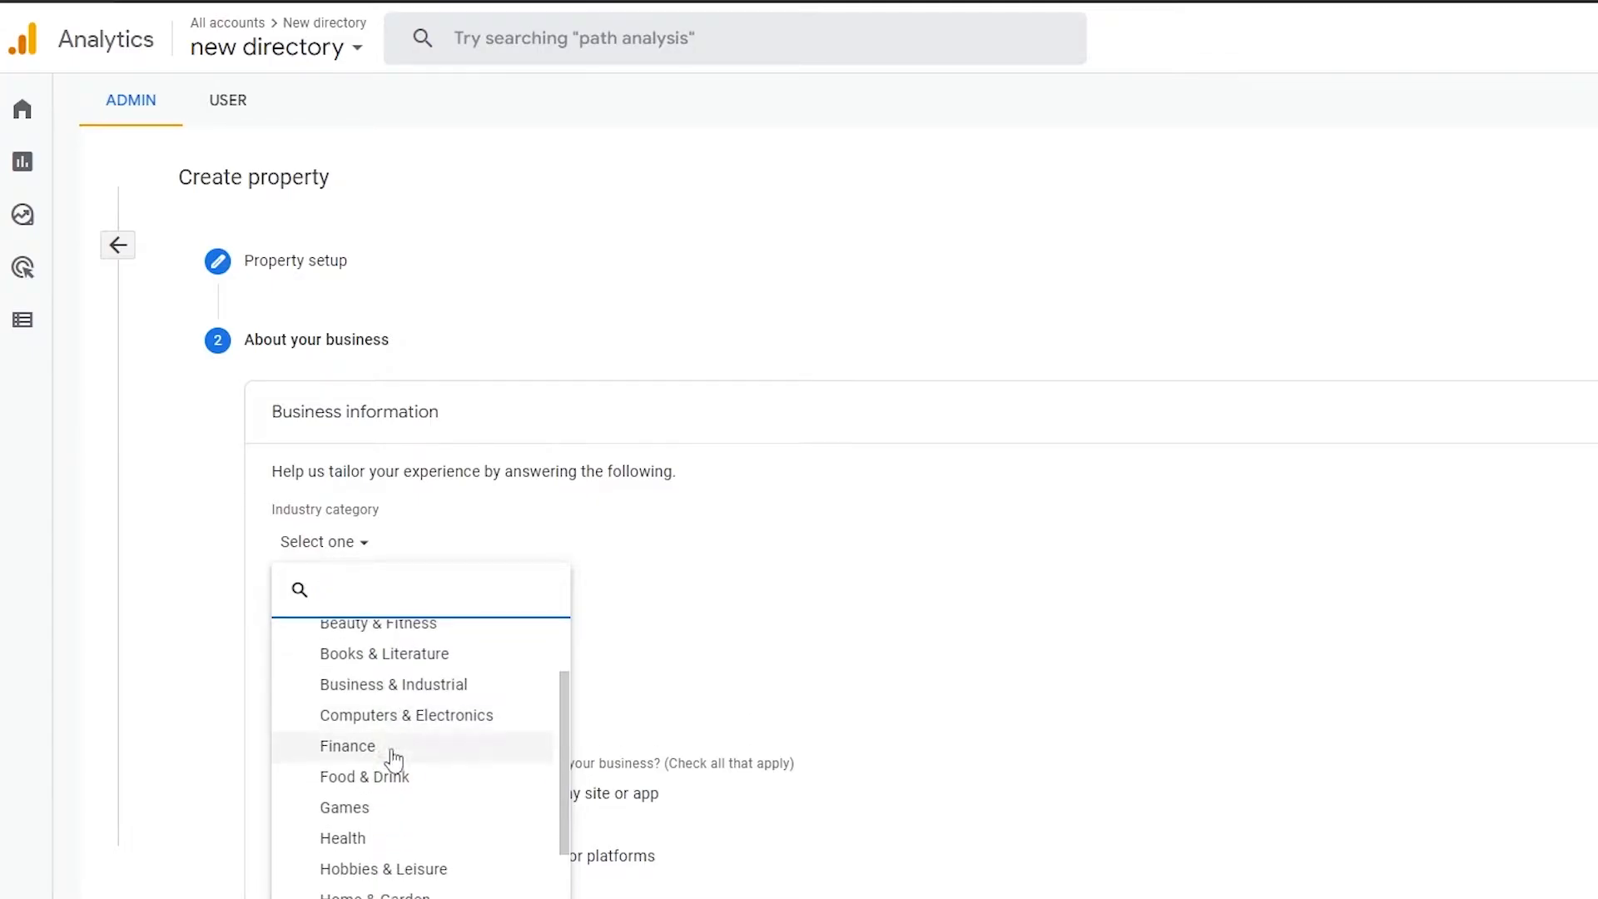
scroll(363, 858, down, 3)
scroll(386, 820, up, 3)
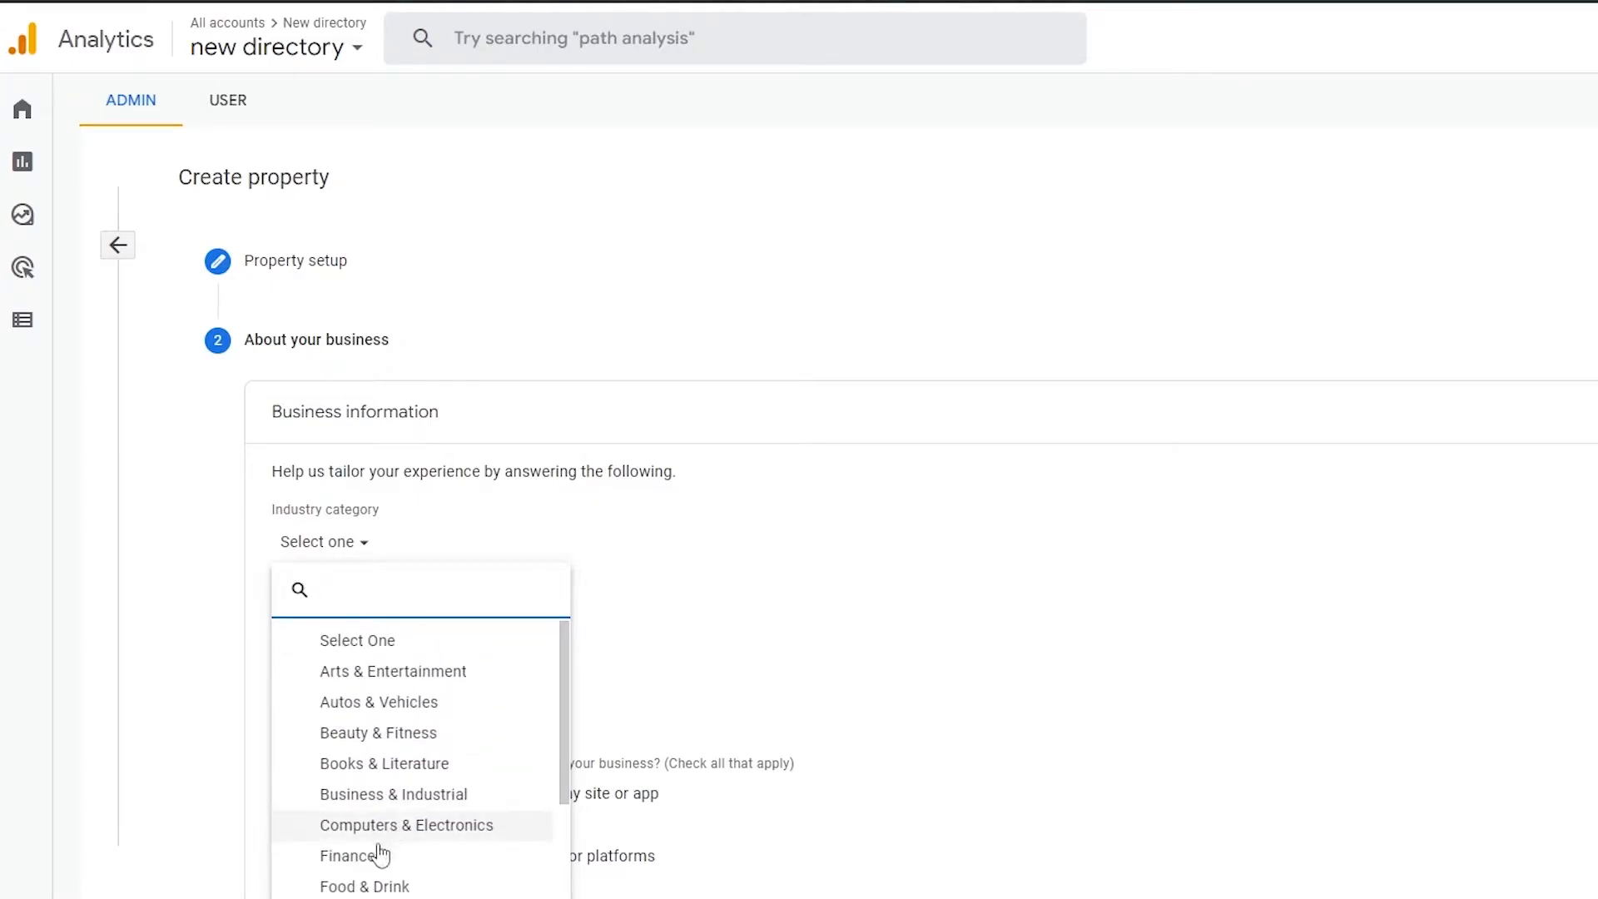
click(385, 832)
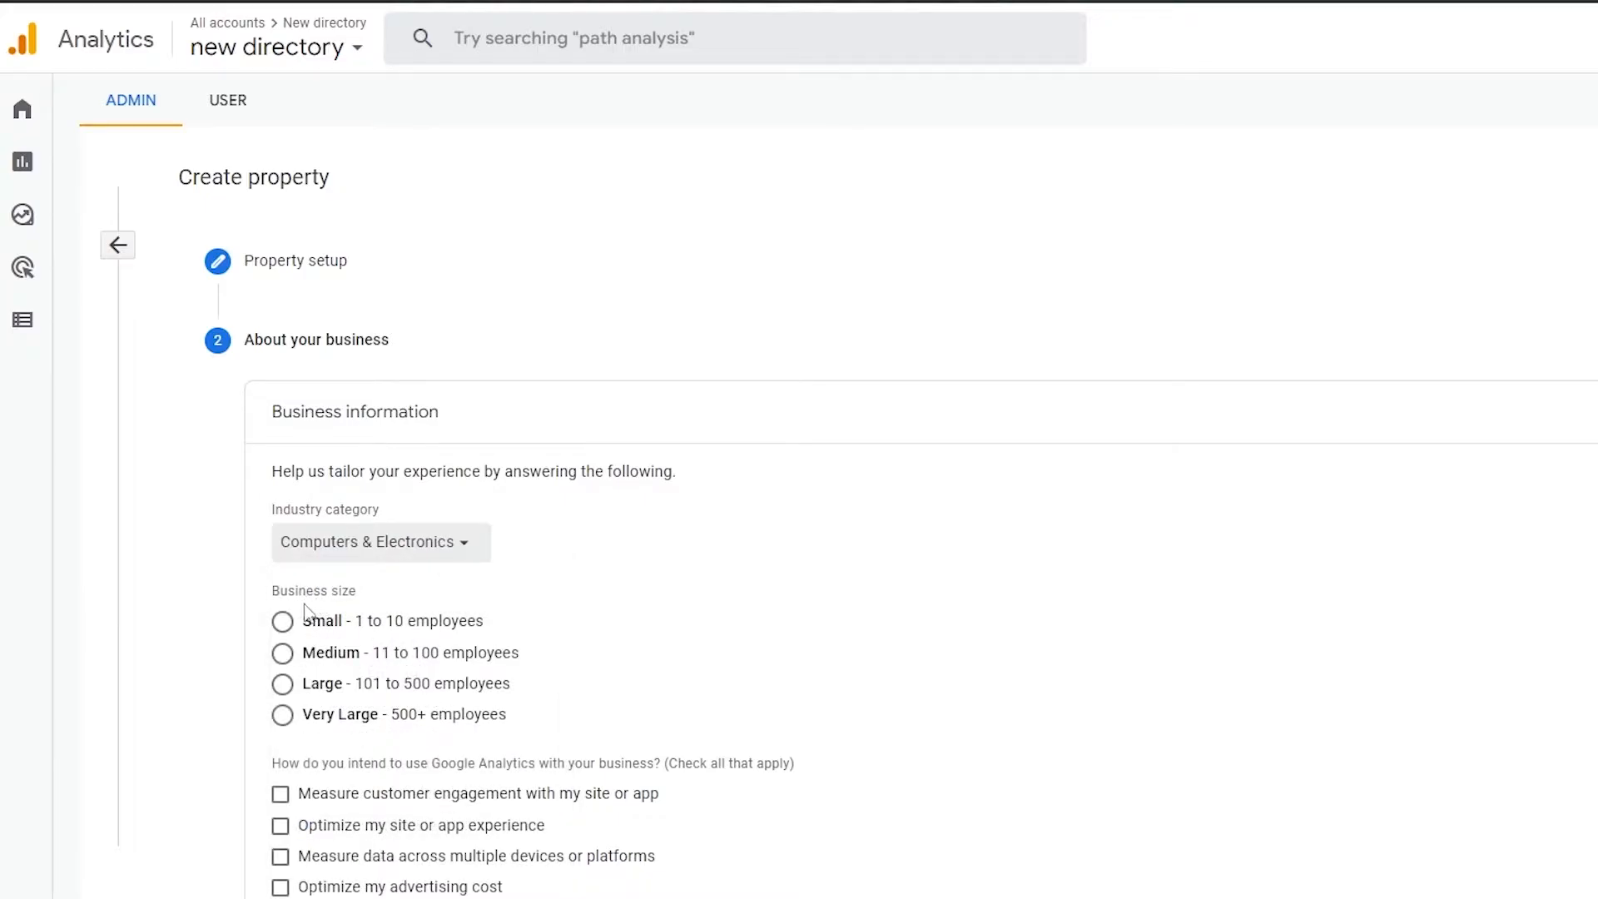
Step: Choose Small as the business size and tick customer engagement, site or app experience, advertising cost and conversions as intended uses
click(283, 623)
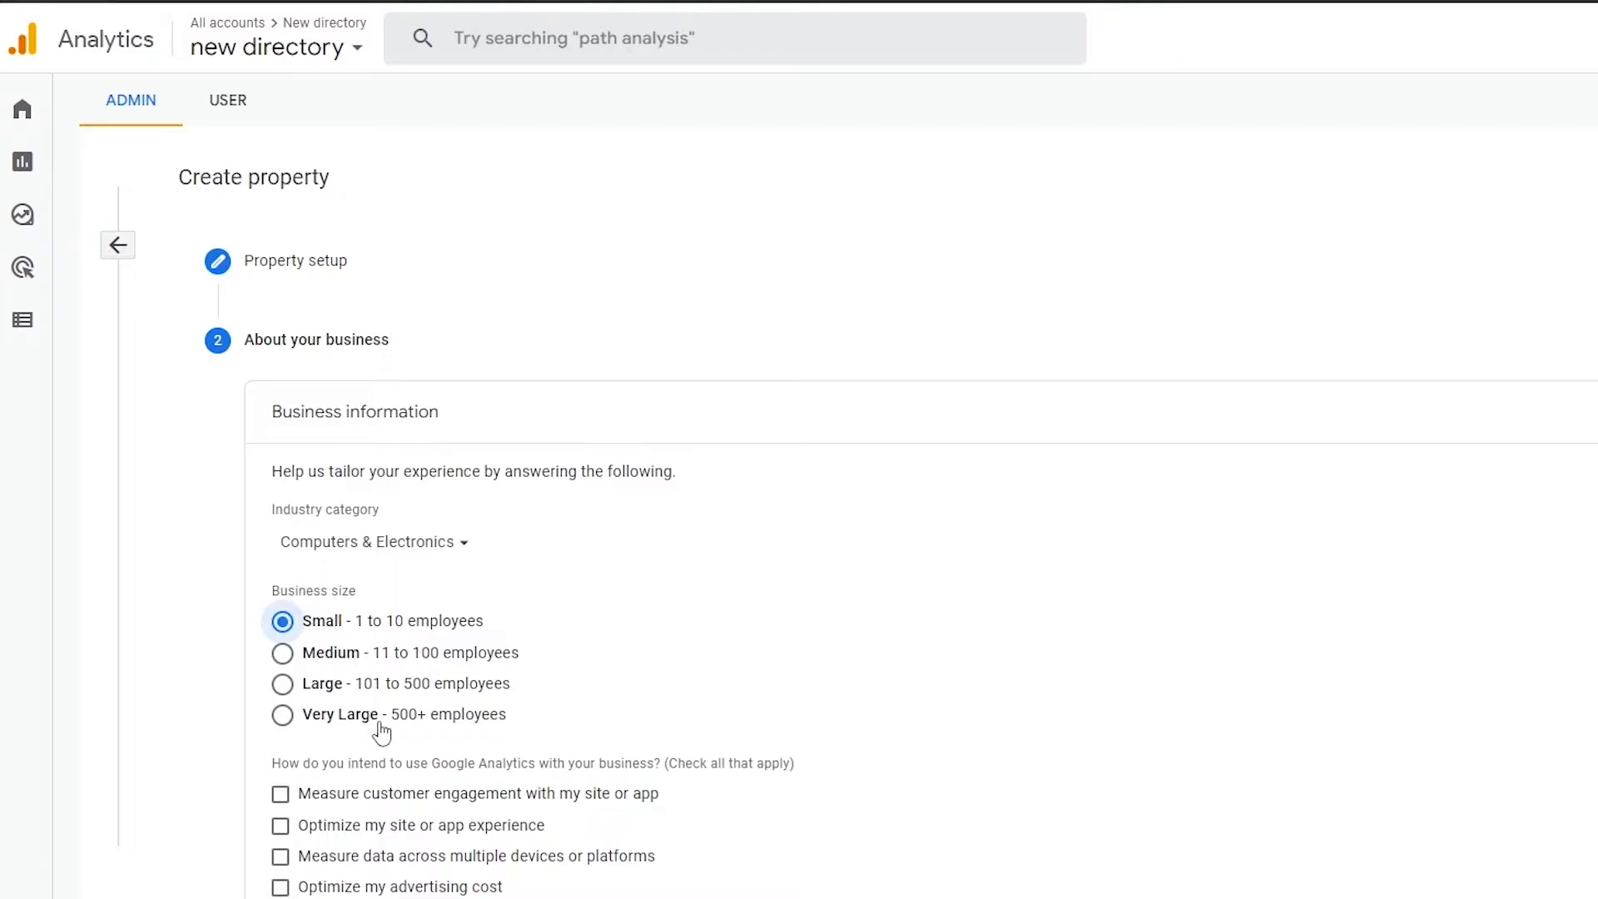
scroll(382, 728, down, 2)
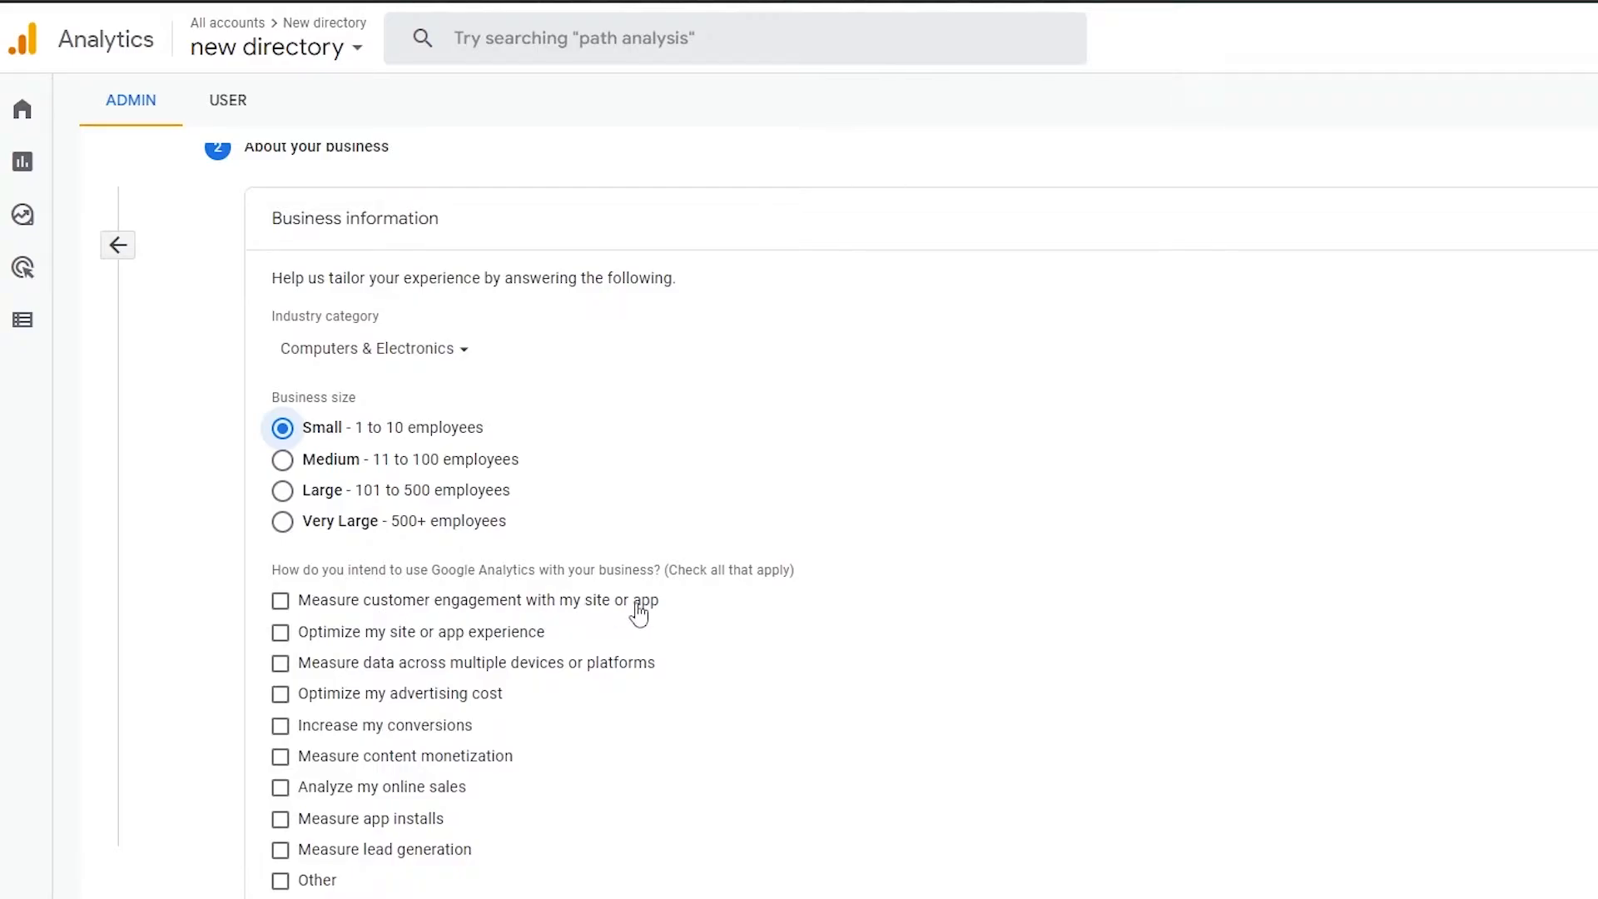
click(285, 611)
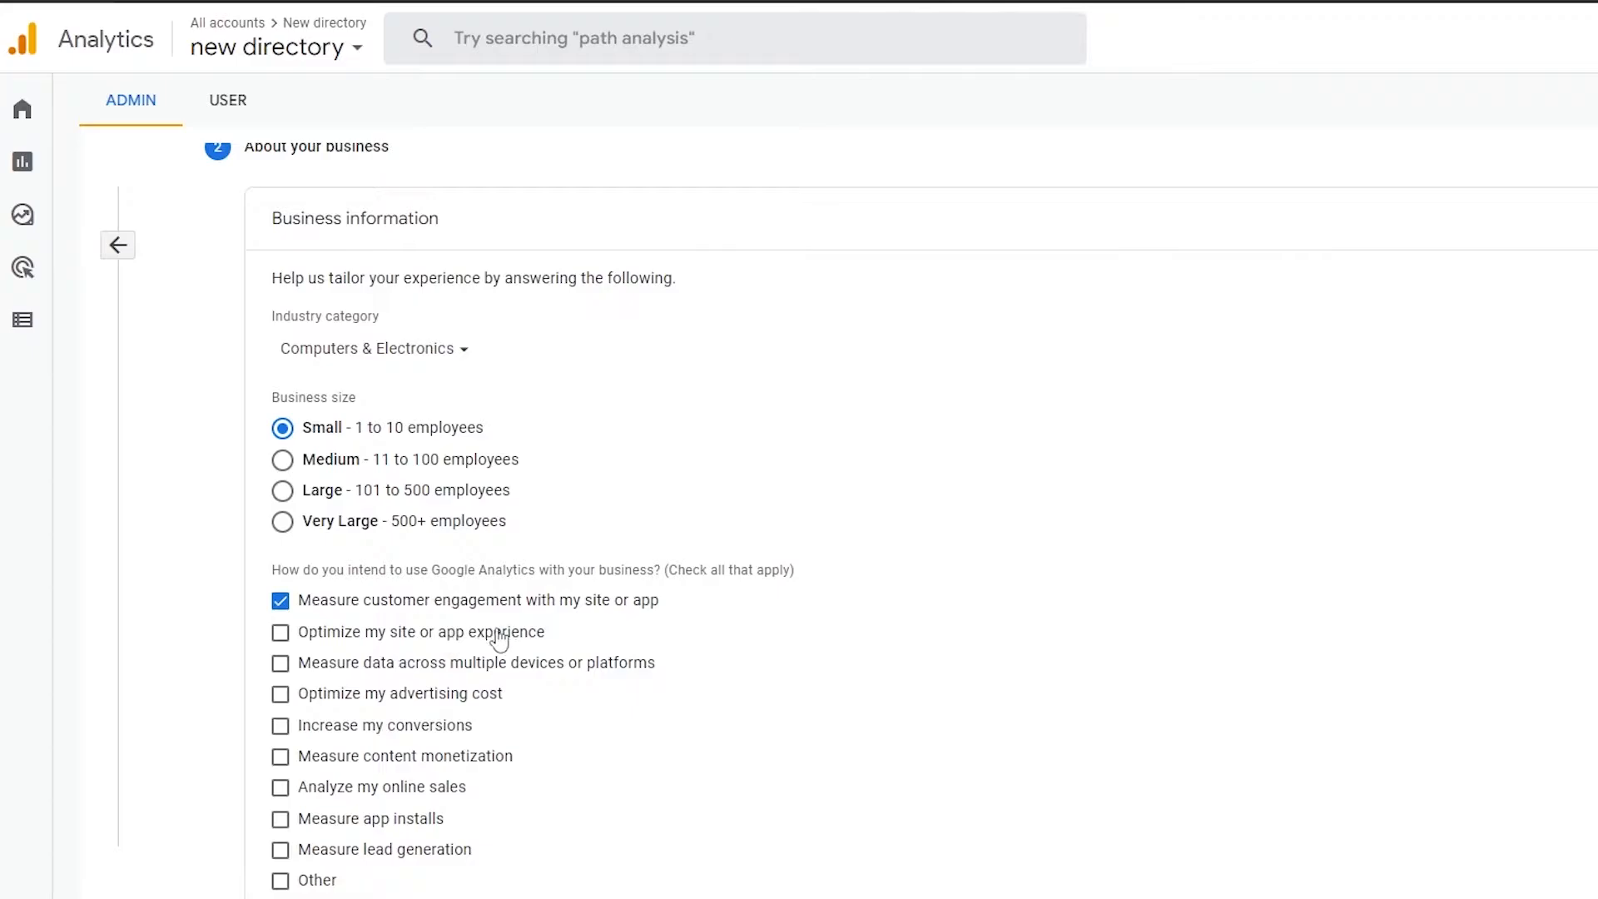
click(280, 634)
click(280, 700)
click(280, 726)
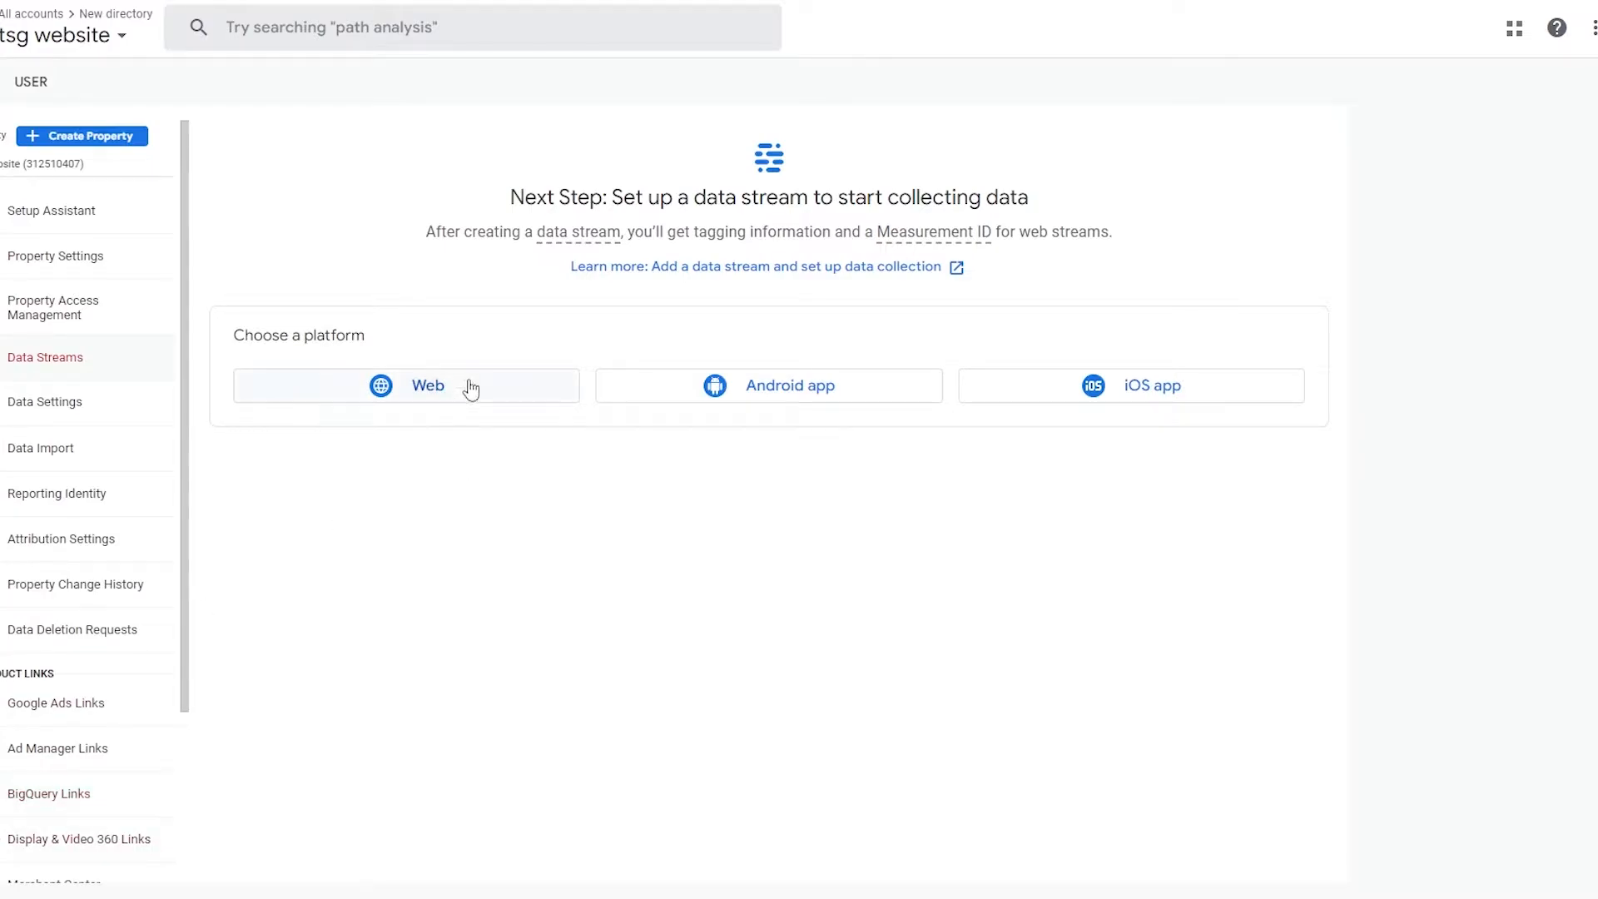
drag(240, 335, 401, 350)
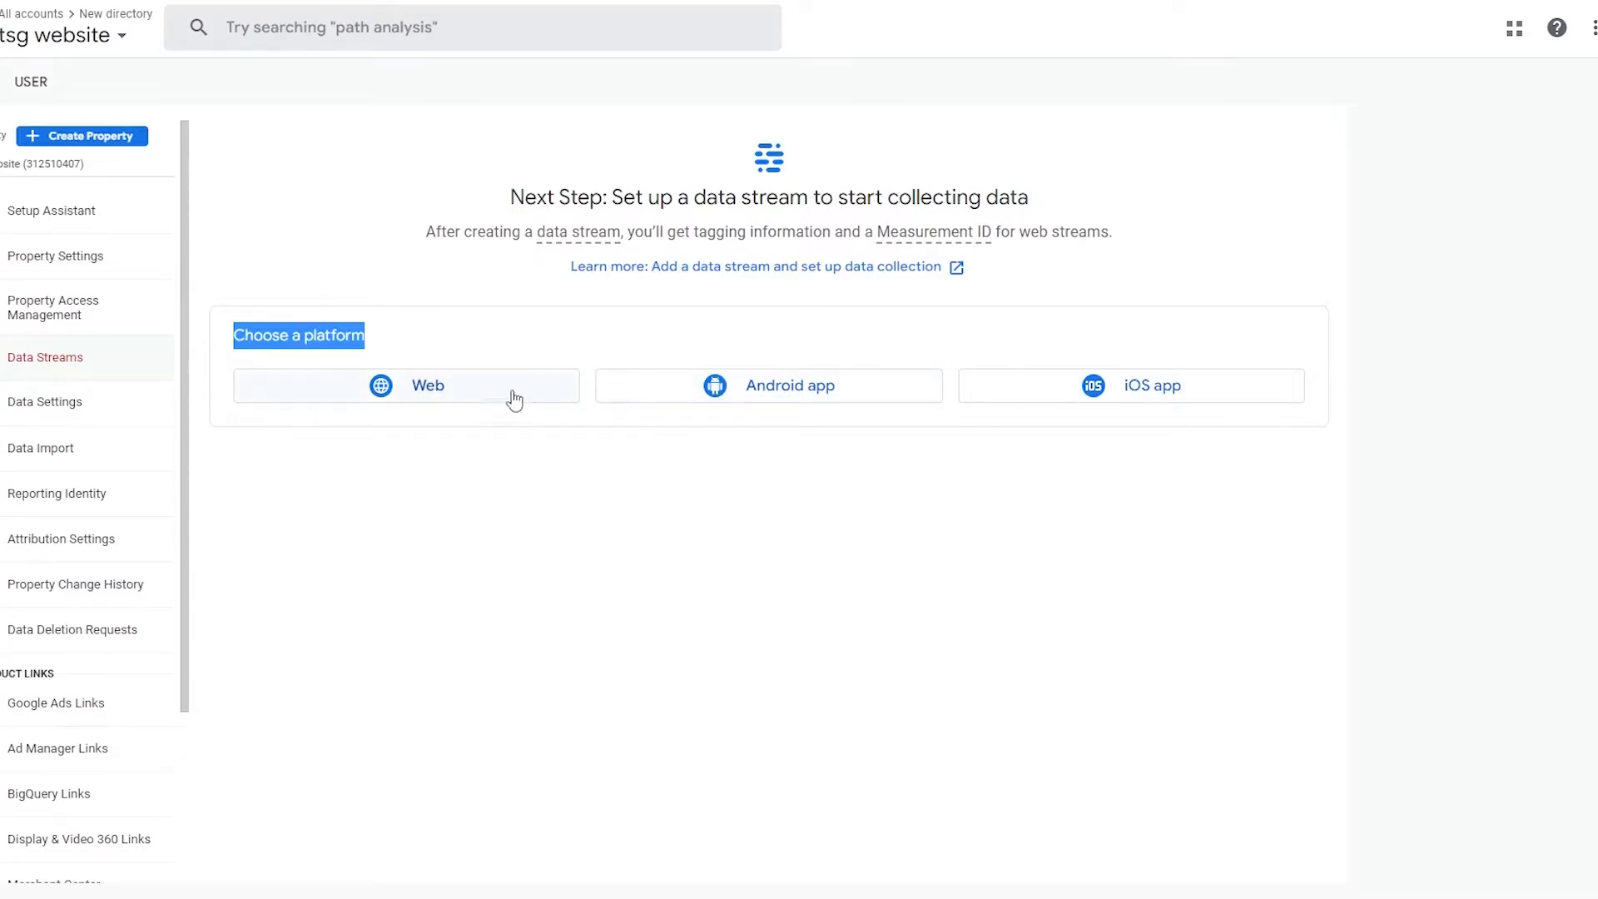
click(464, 408)
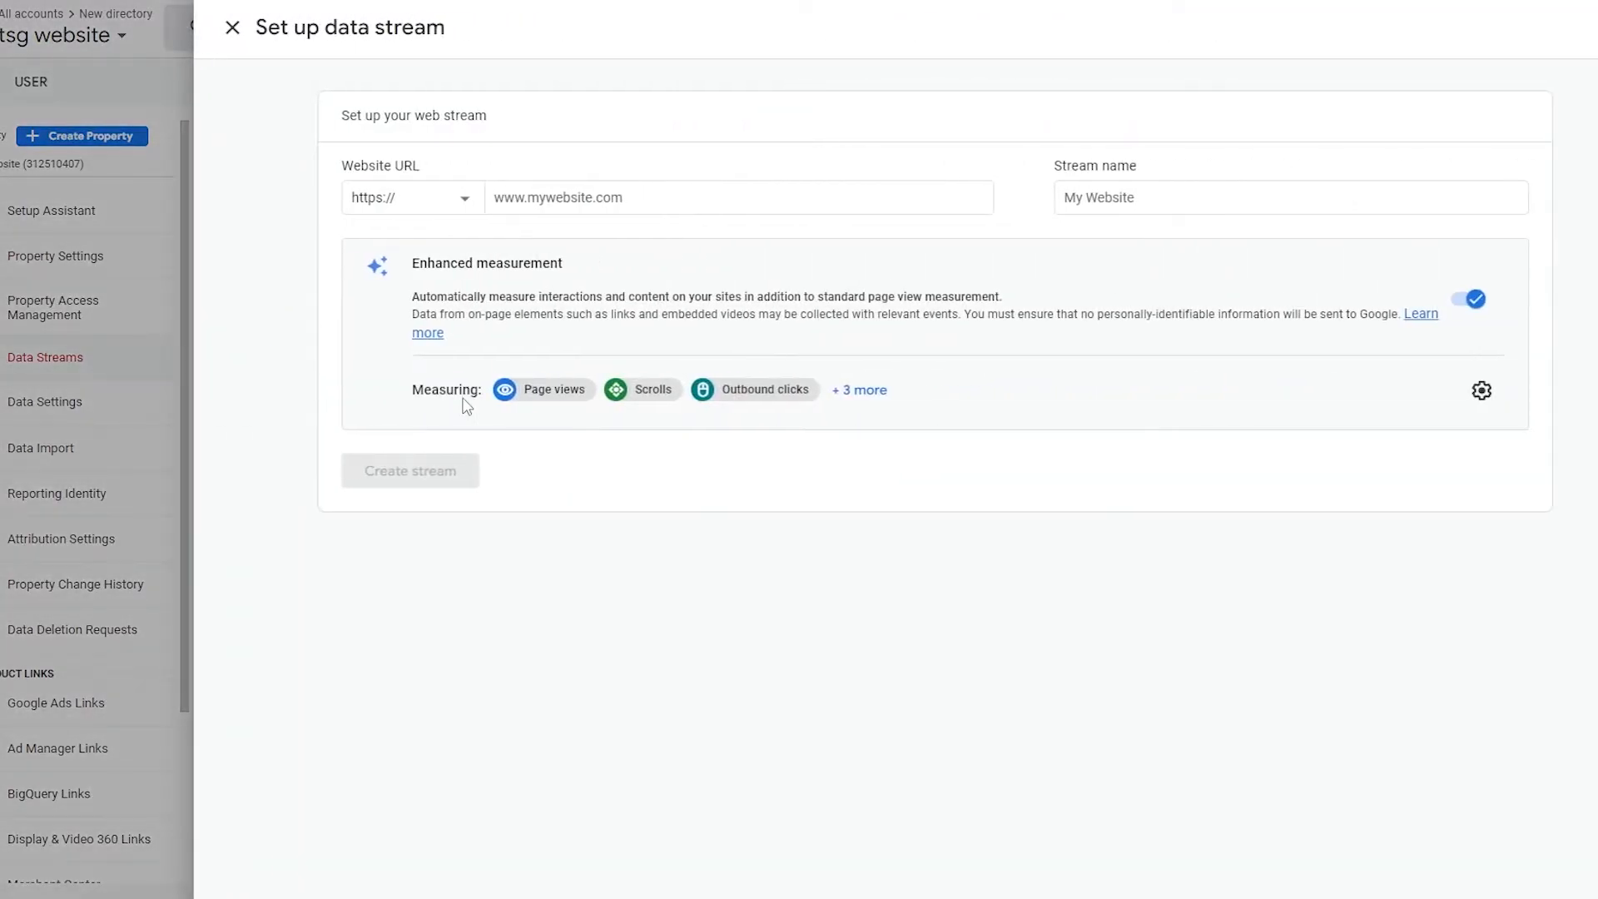
click(593, 205)
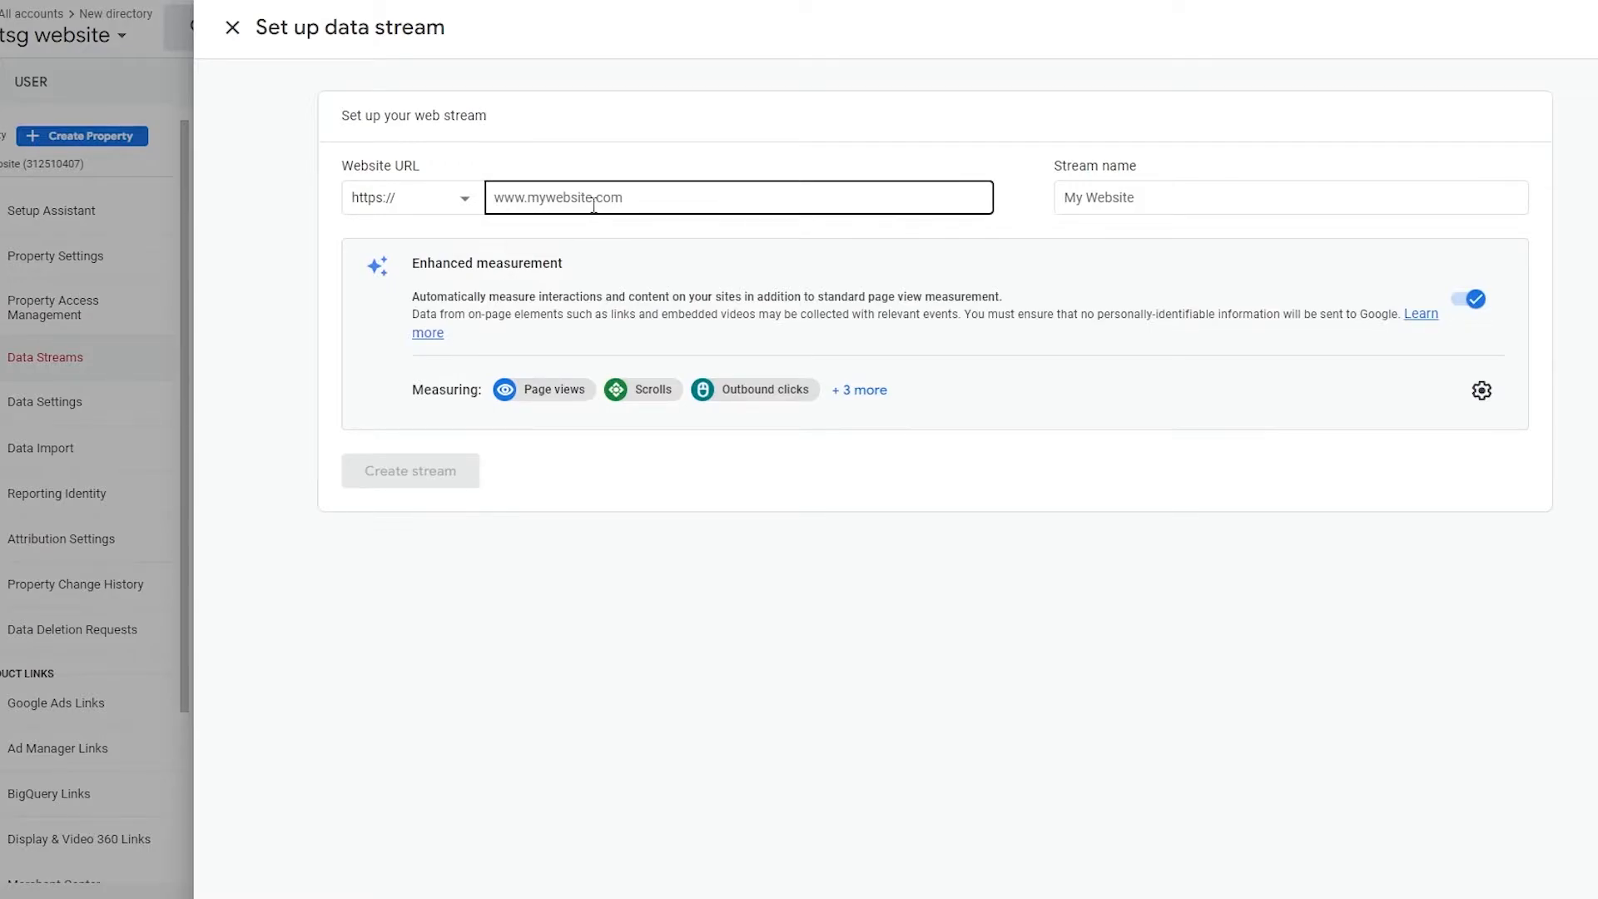
click(594, 204)
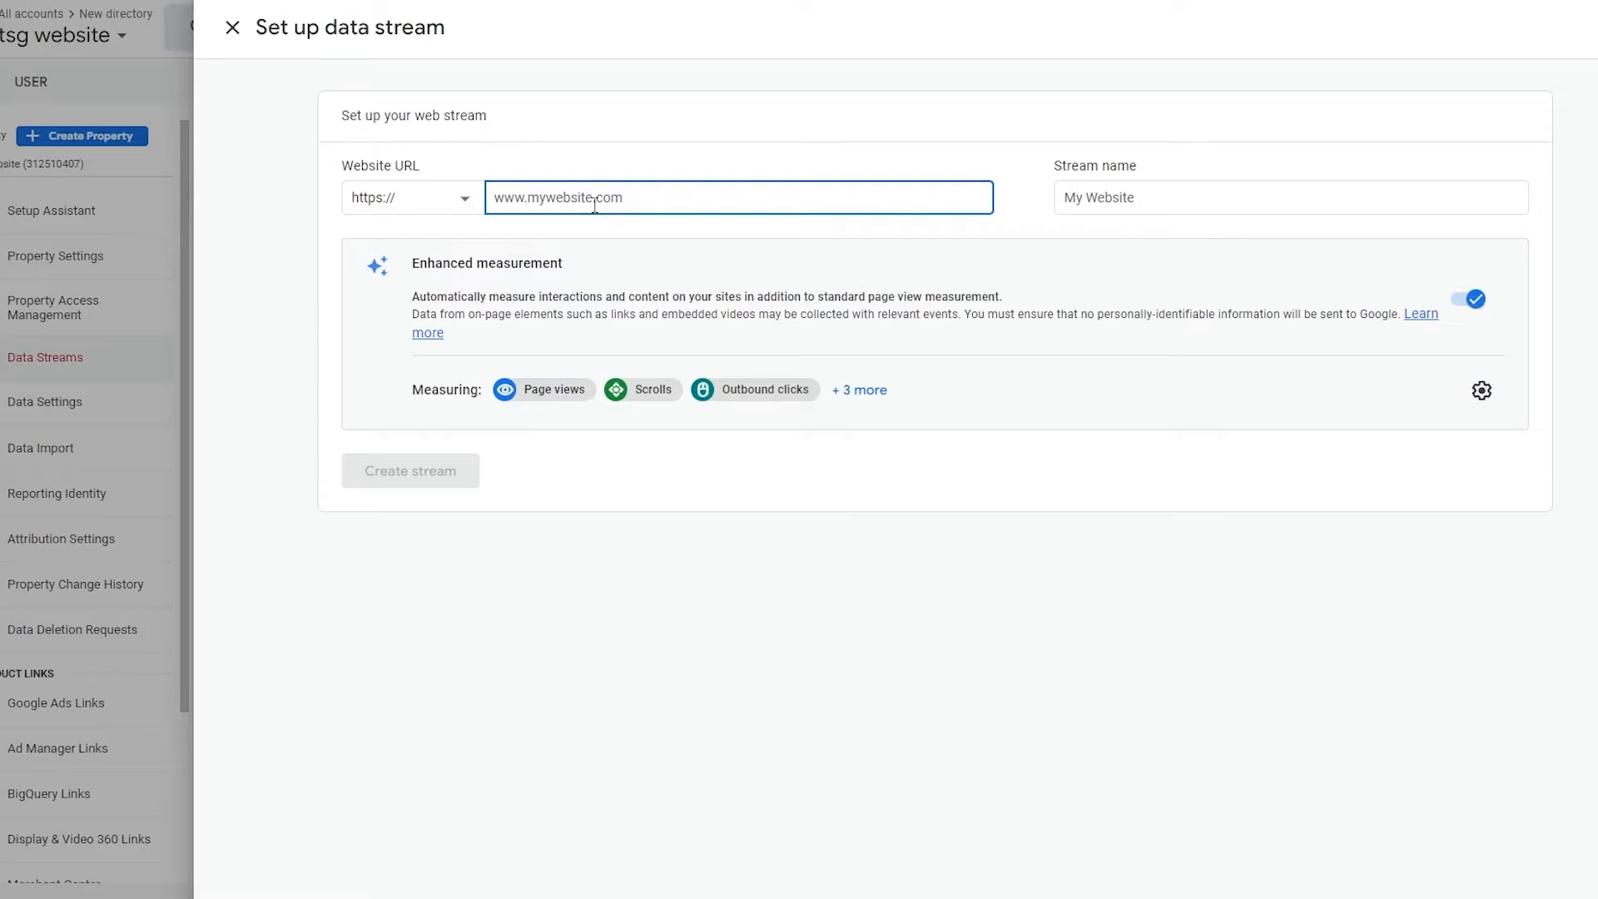
text(www.tsgtutorials.com)
Step: Name the stream "tutorials", expand the list of enhanced measurements and create the stream
click(1082, 198)
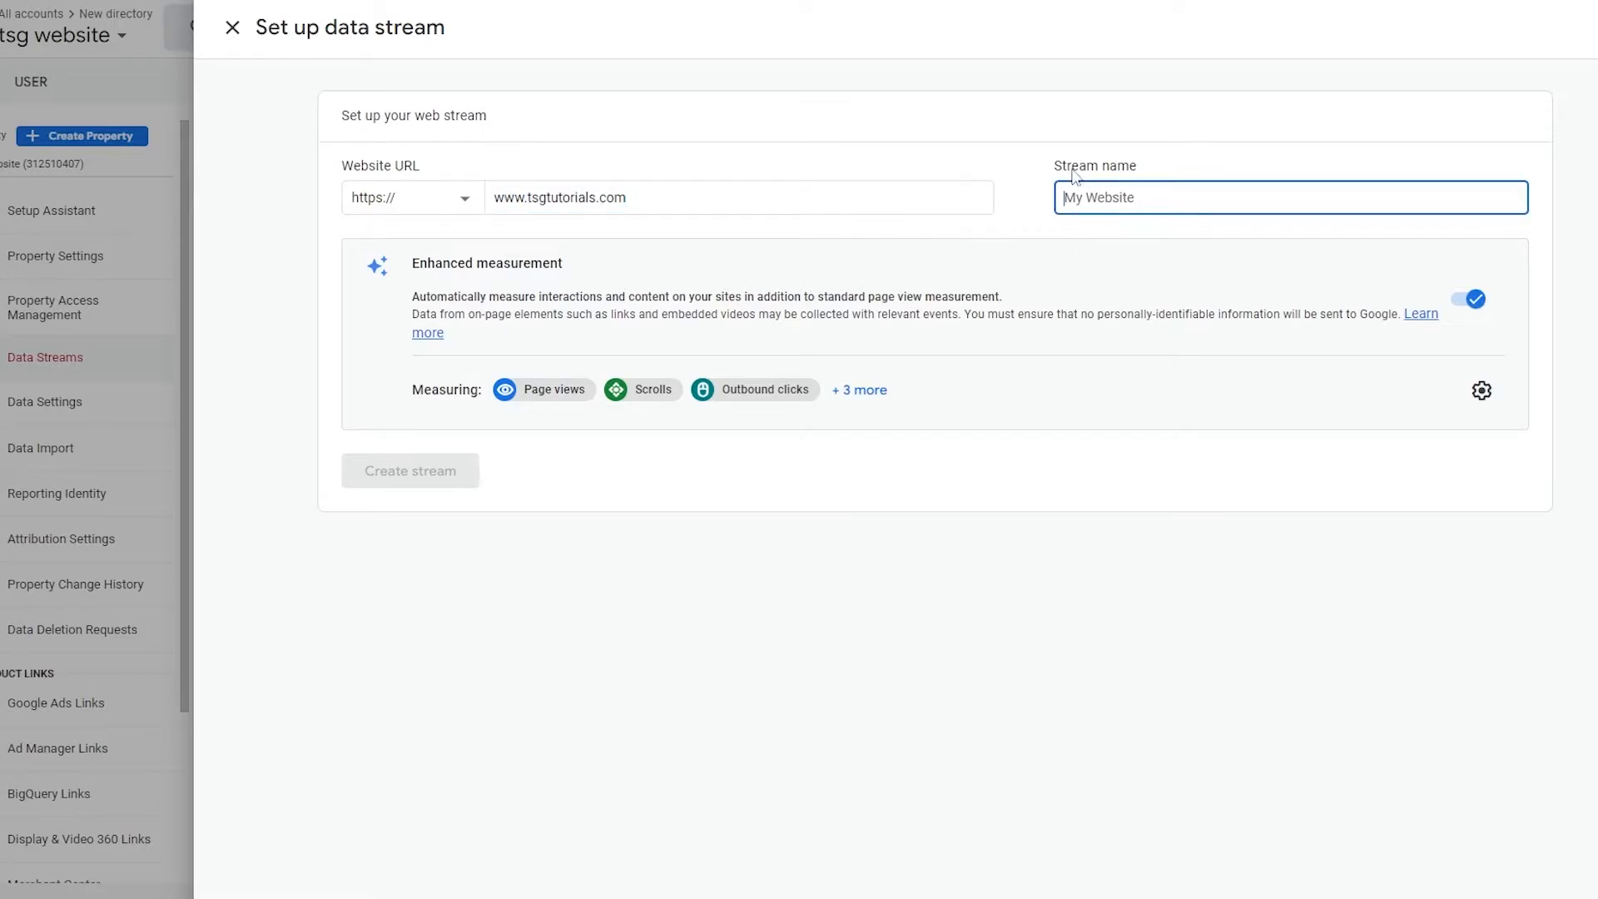
text(tutorials)
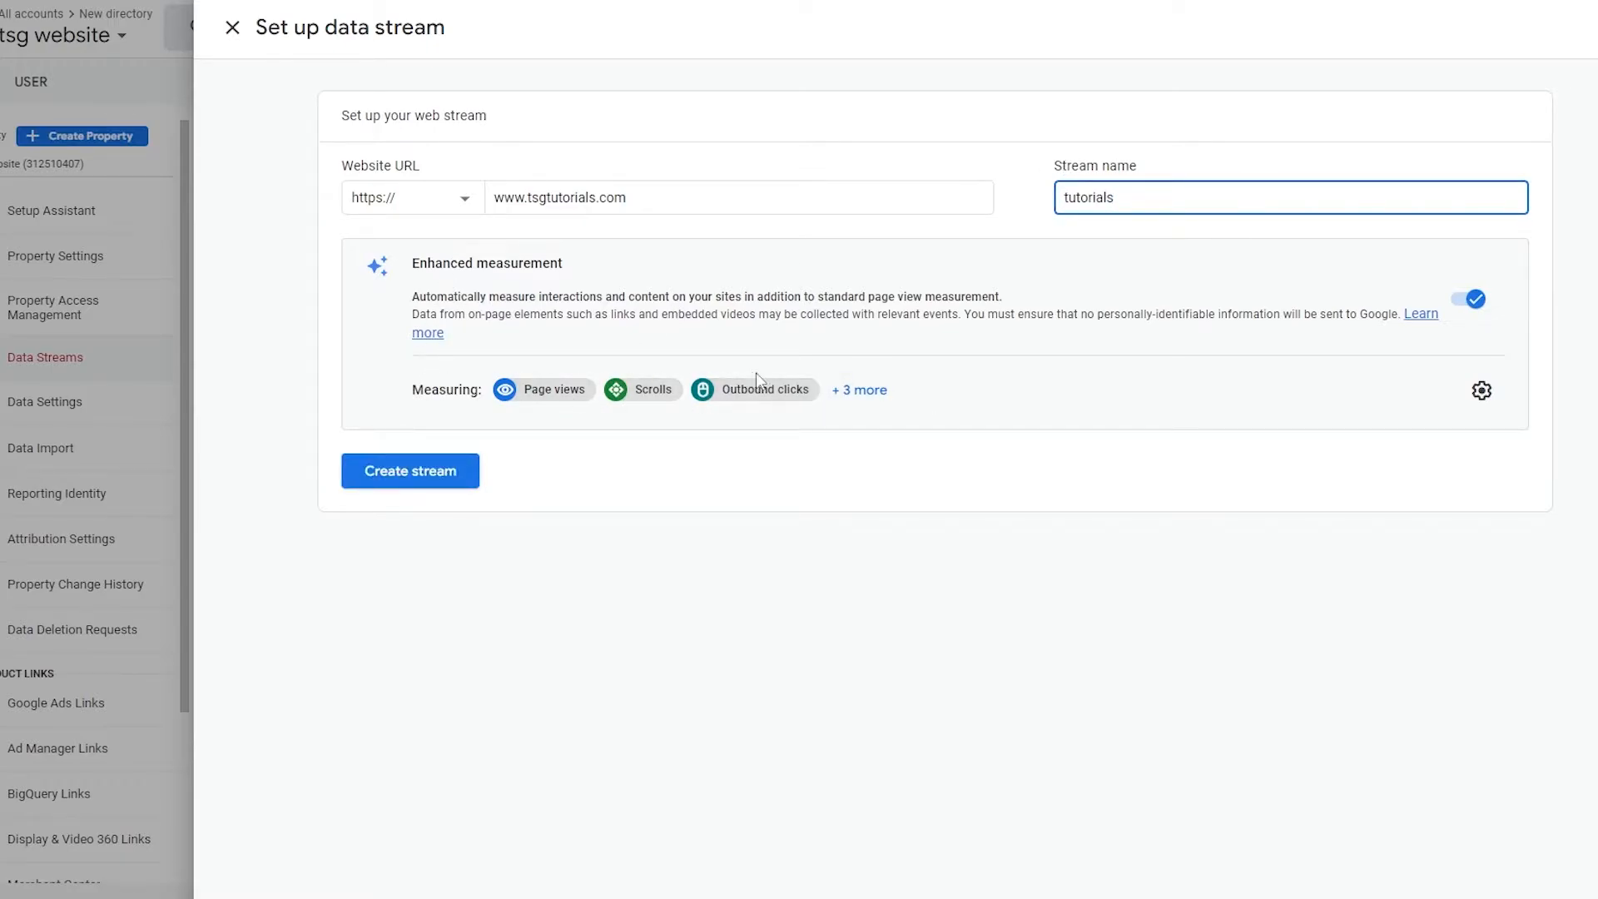
click(878, 398)
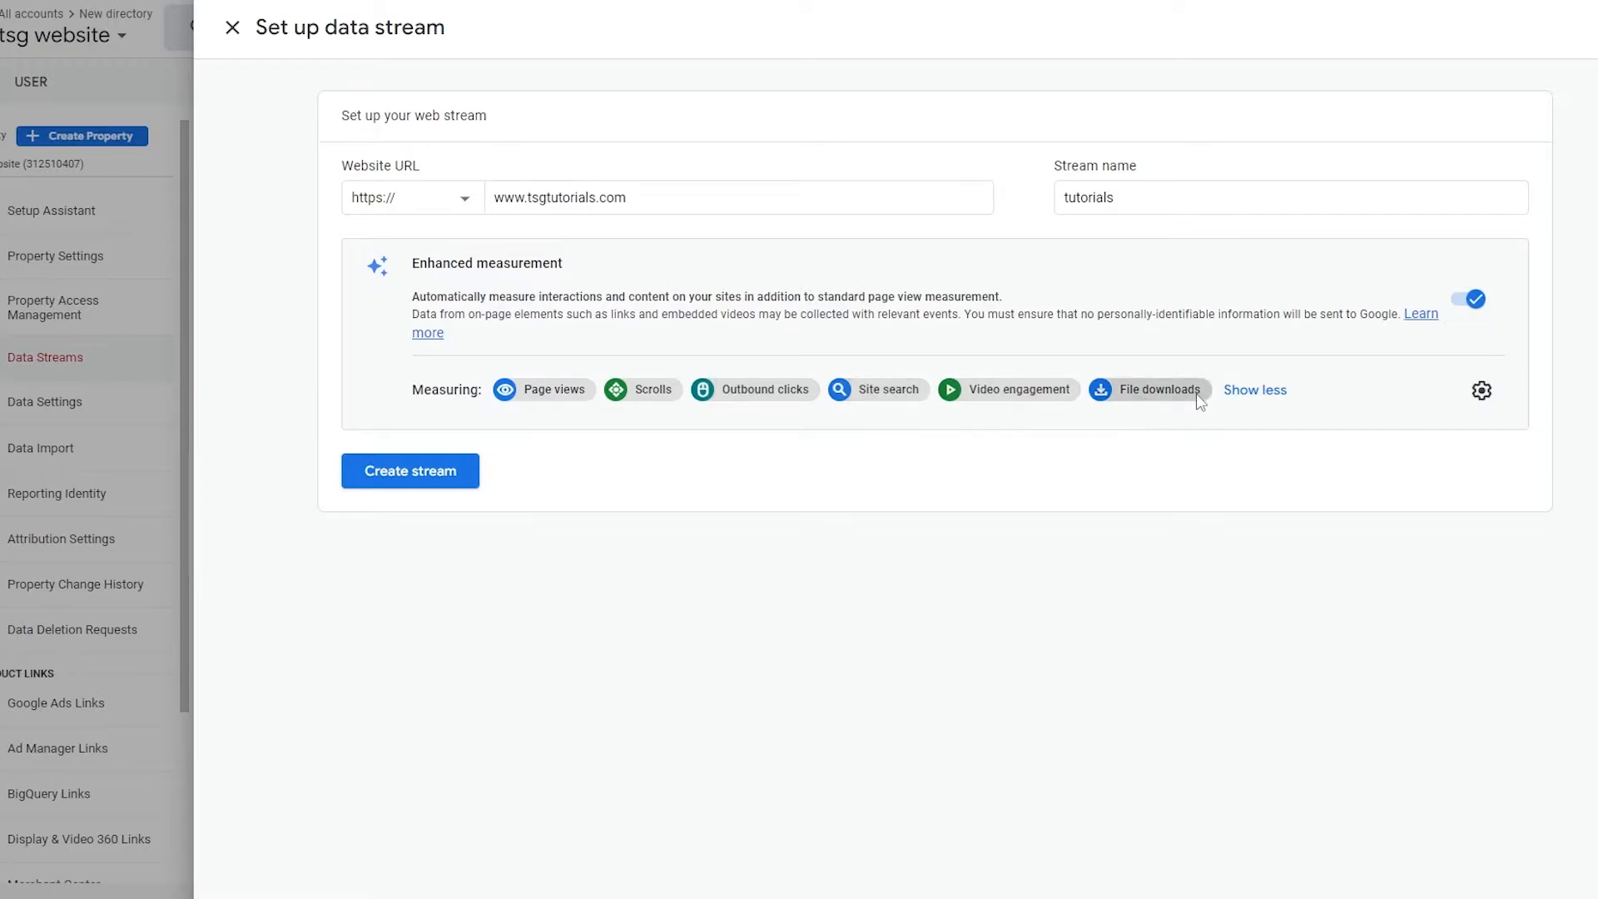
click(449, 472)
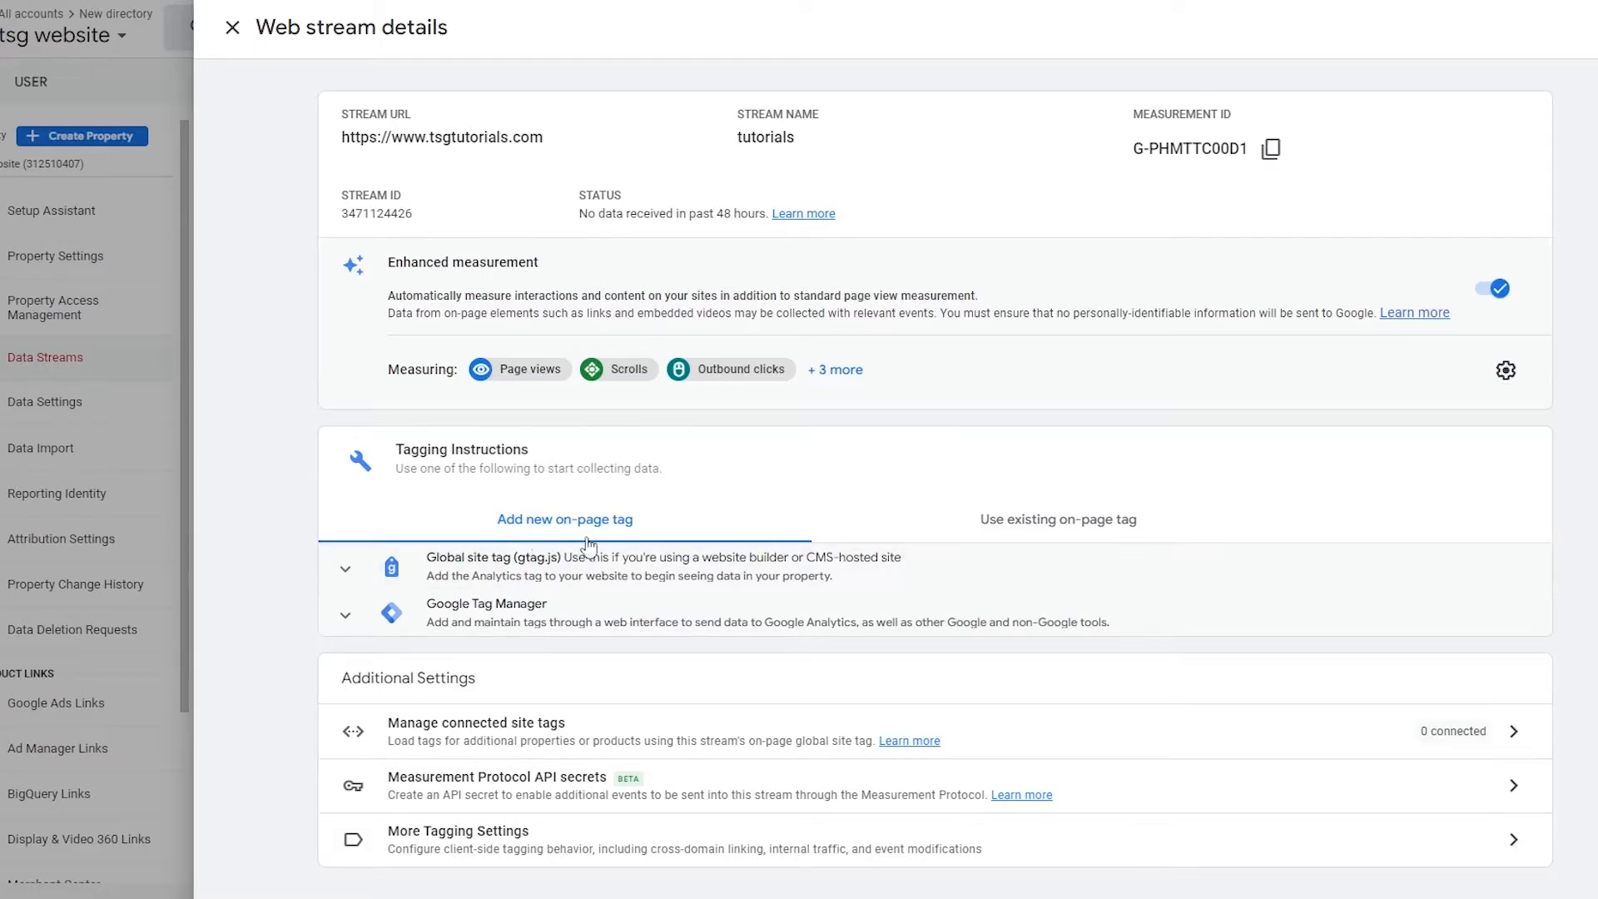
Step: Expand the Global site tag (gtag.js) instructions and highlight the whole tag snippet
click(347, 573)
scroll(605, 613, down, 2)
scroll(605, 613, up, 1)
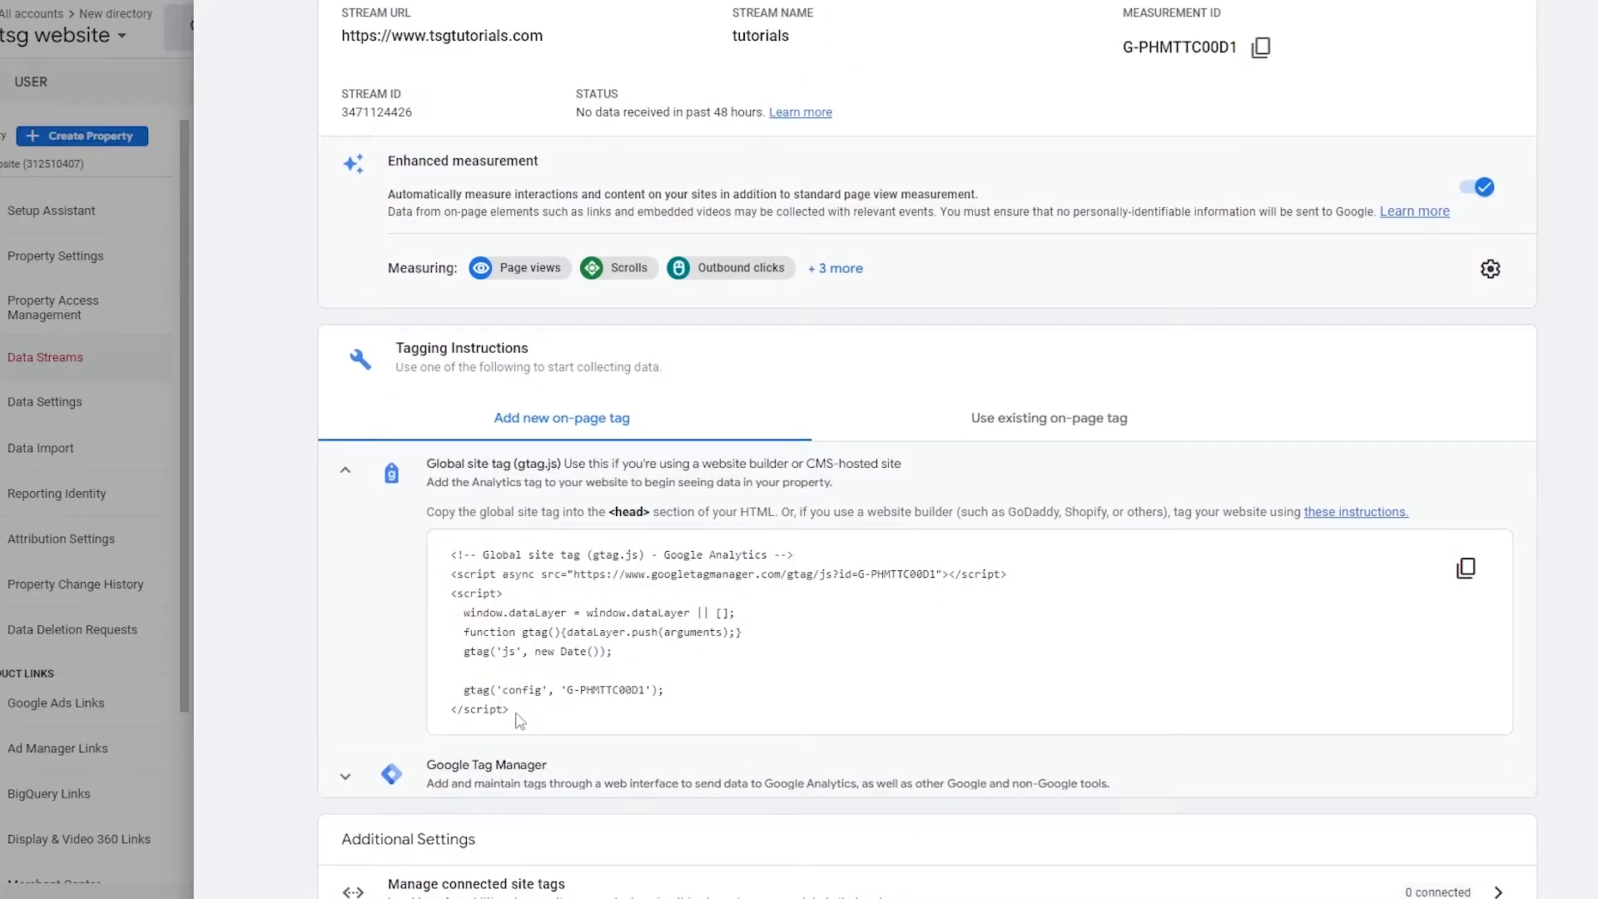
drag(517, 714, 451, 552)
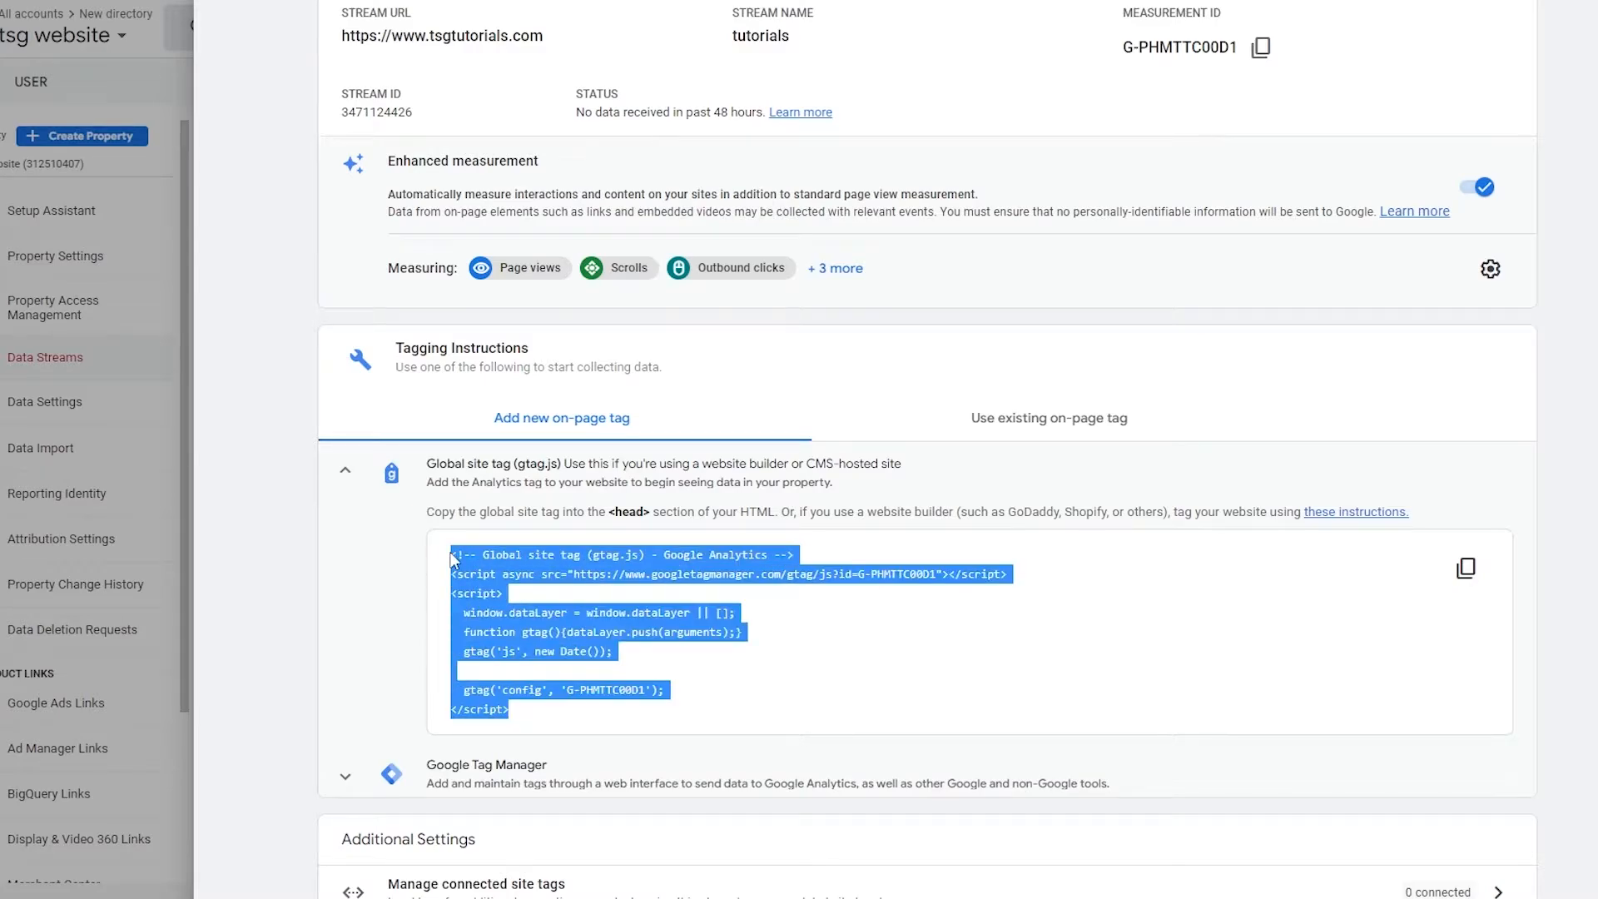
click(799, 655)
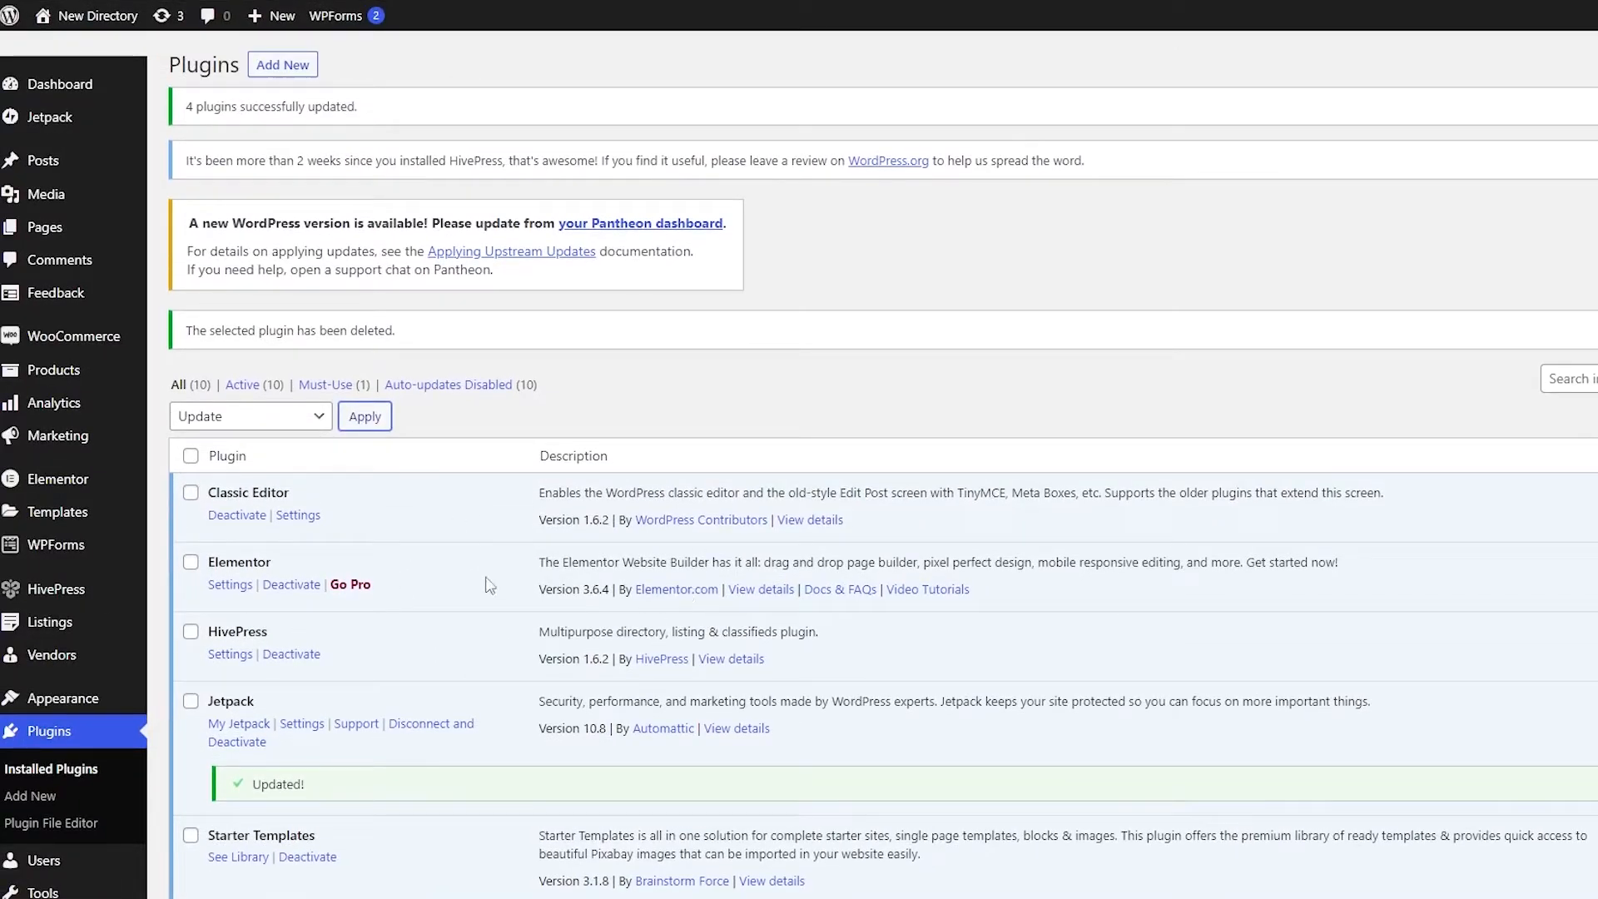
Step: Switch to the WordPress dashboard, open the list of all pages and look through it
mouse_move(70, 196)
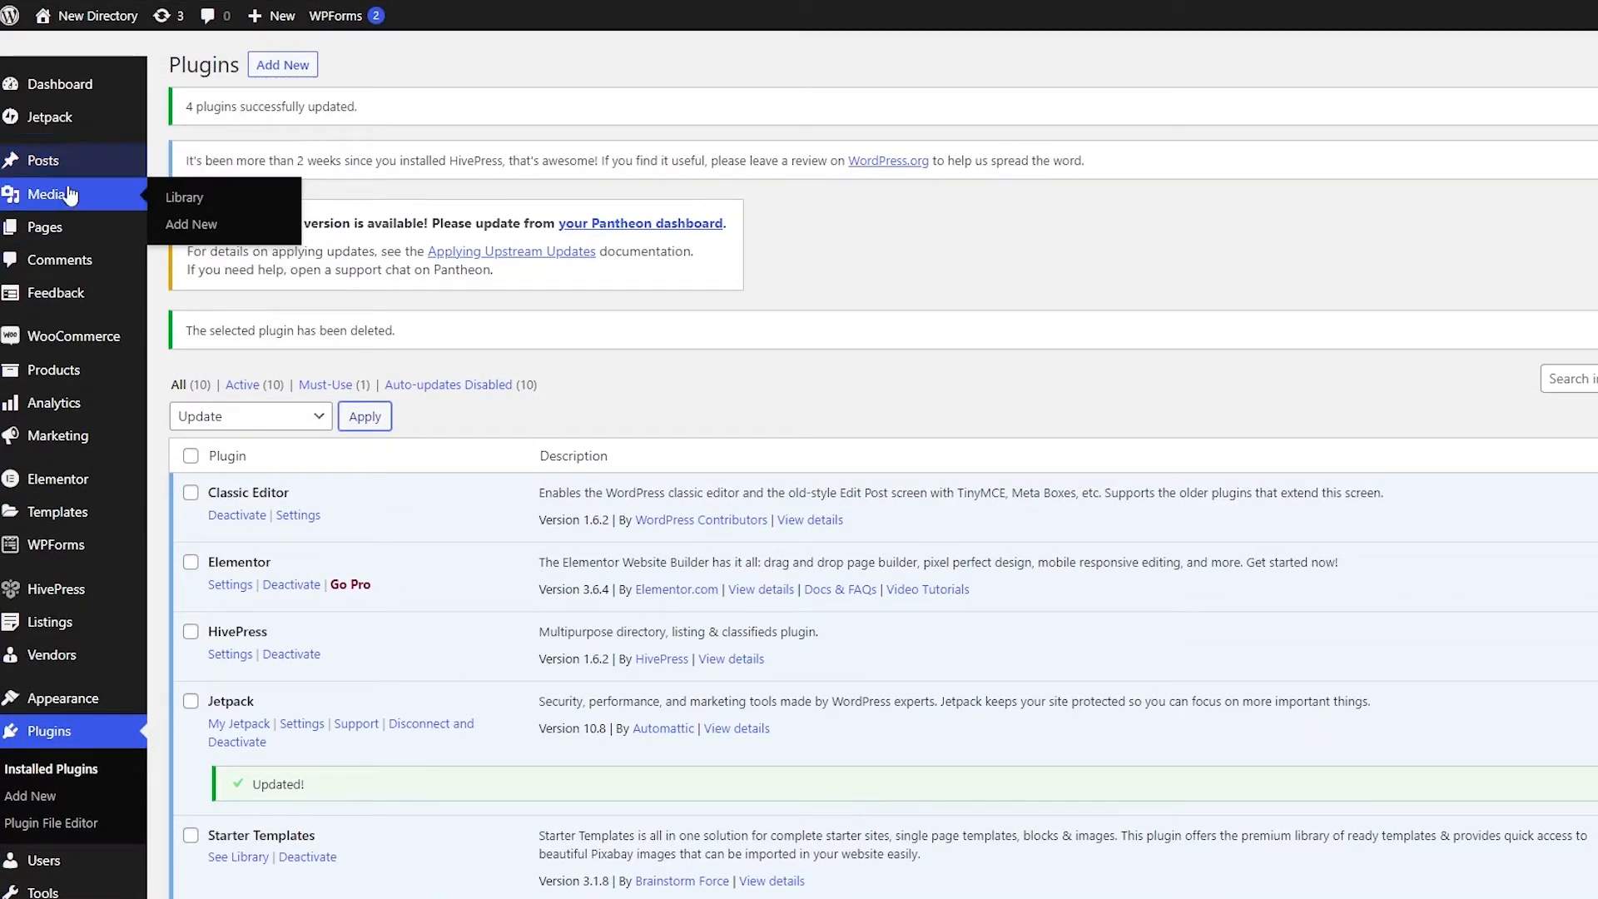
mouse_move(83, 229)
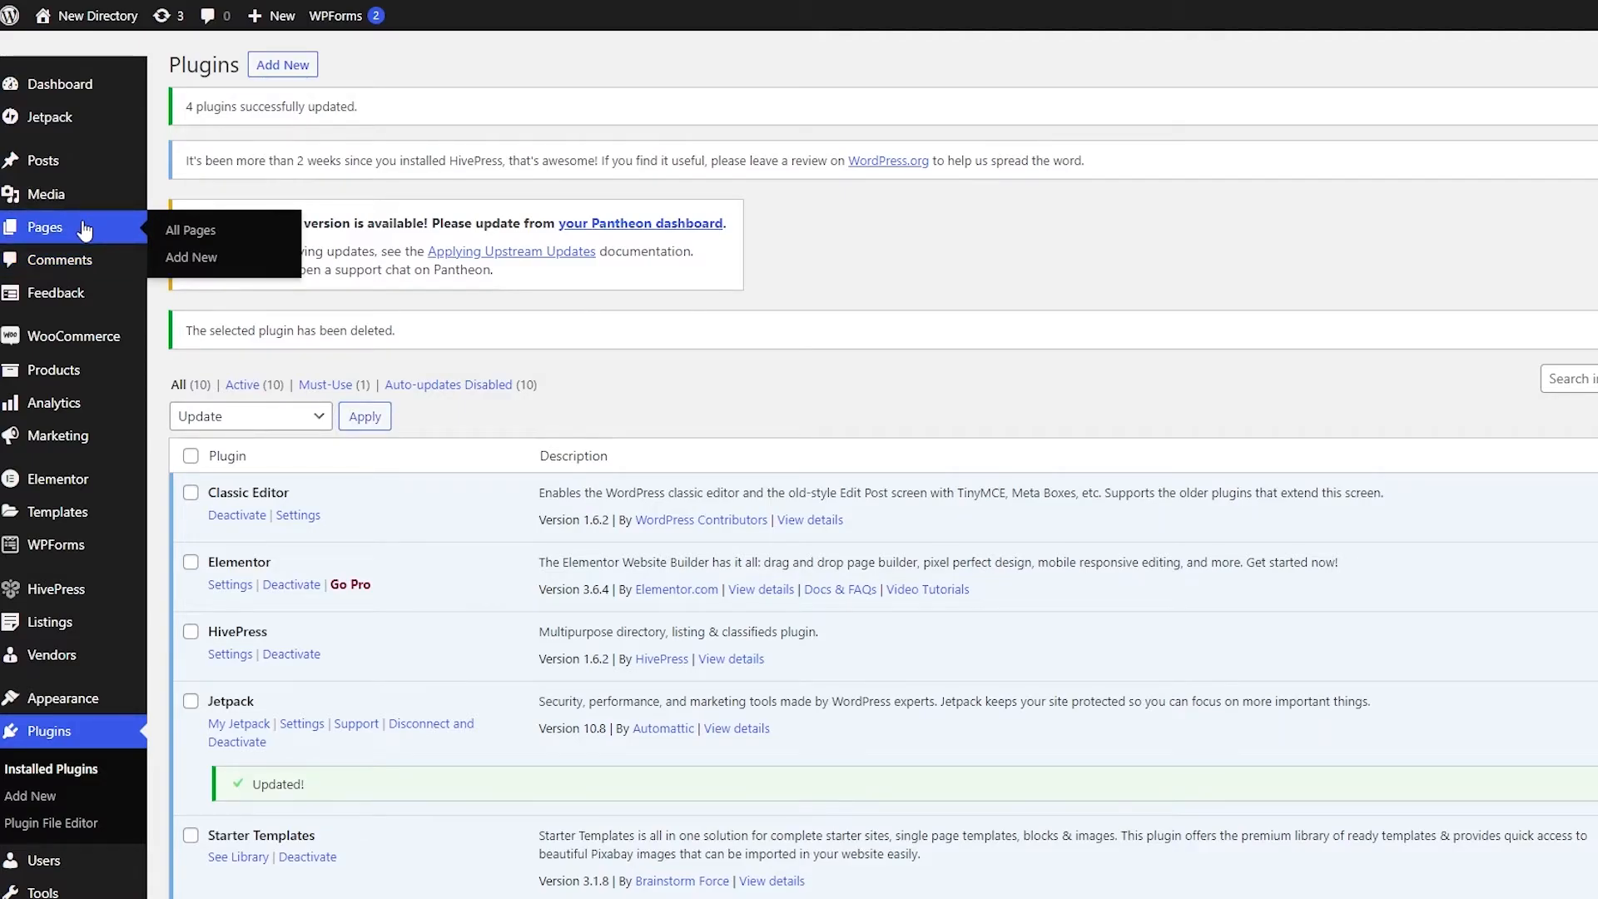
click(83, 229)
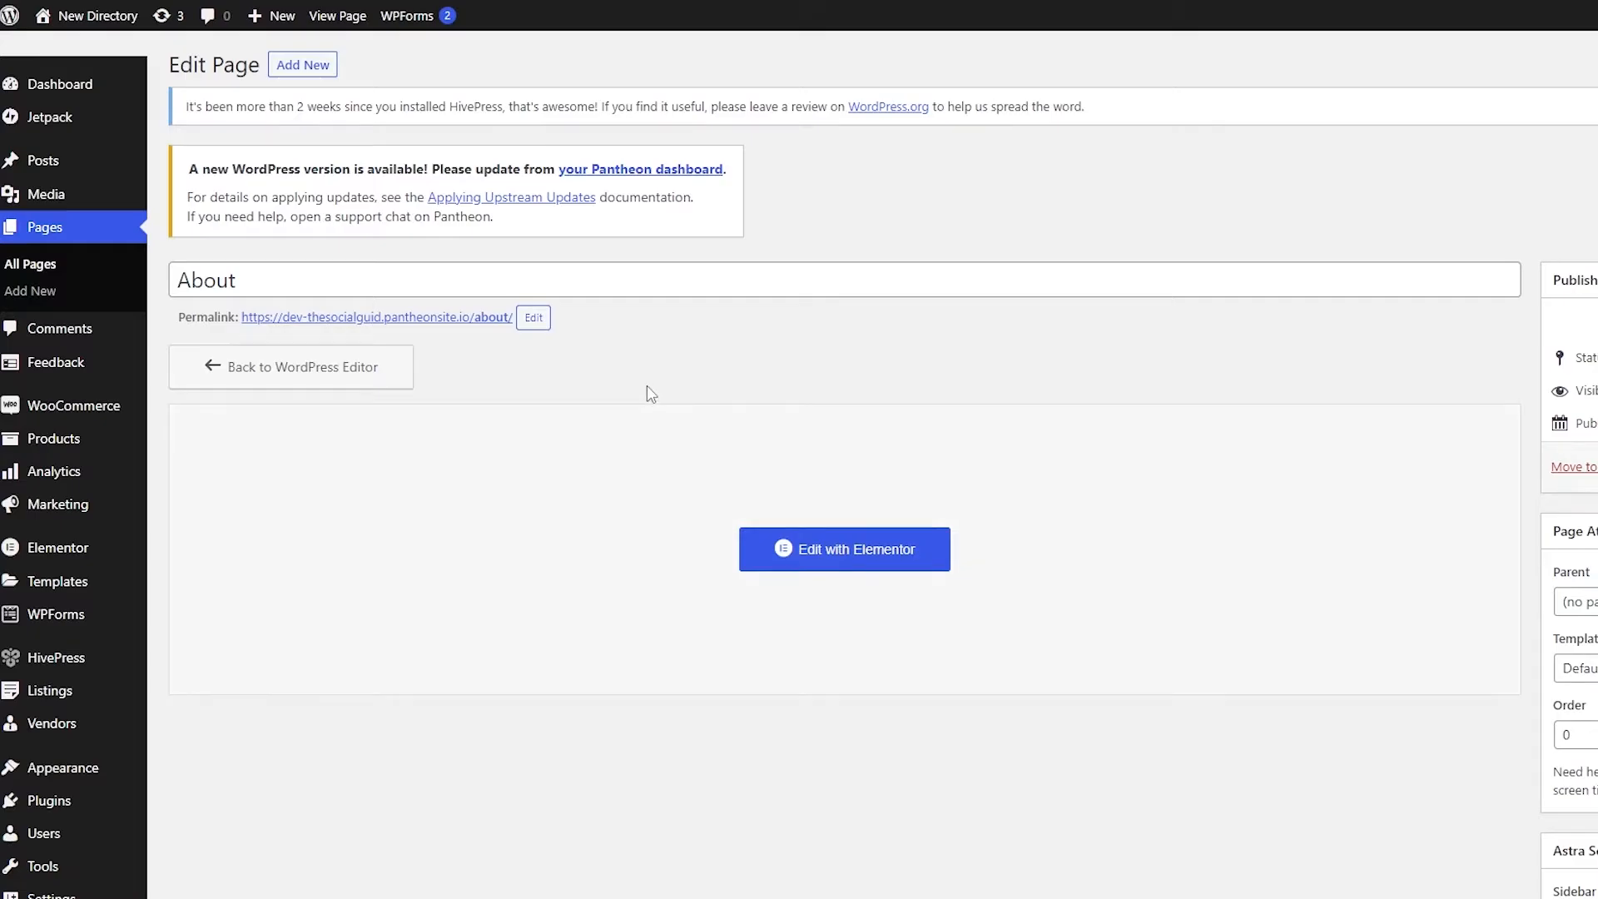
key(alt+Left)
scroll(593, 457, down, 3)
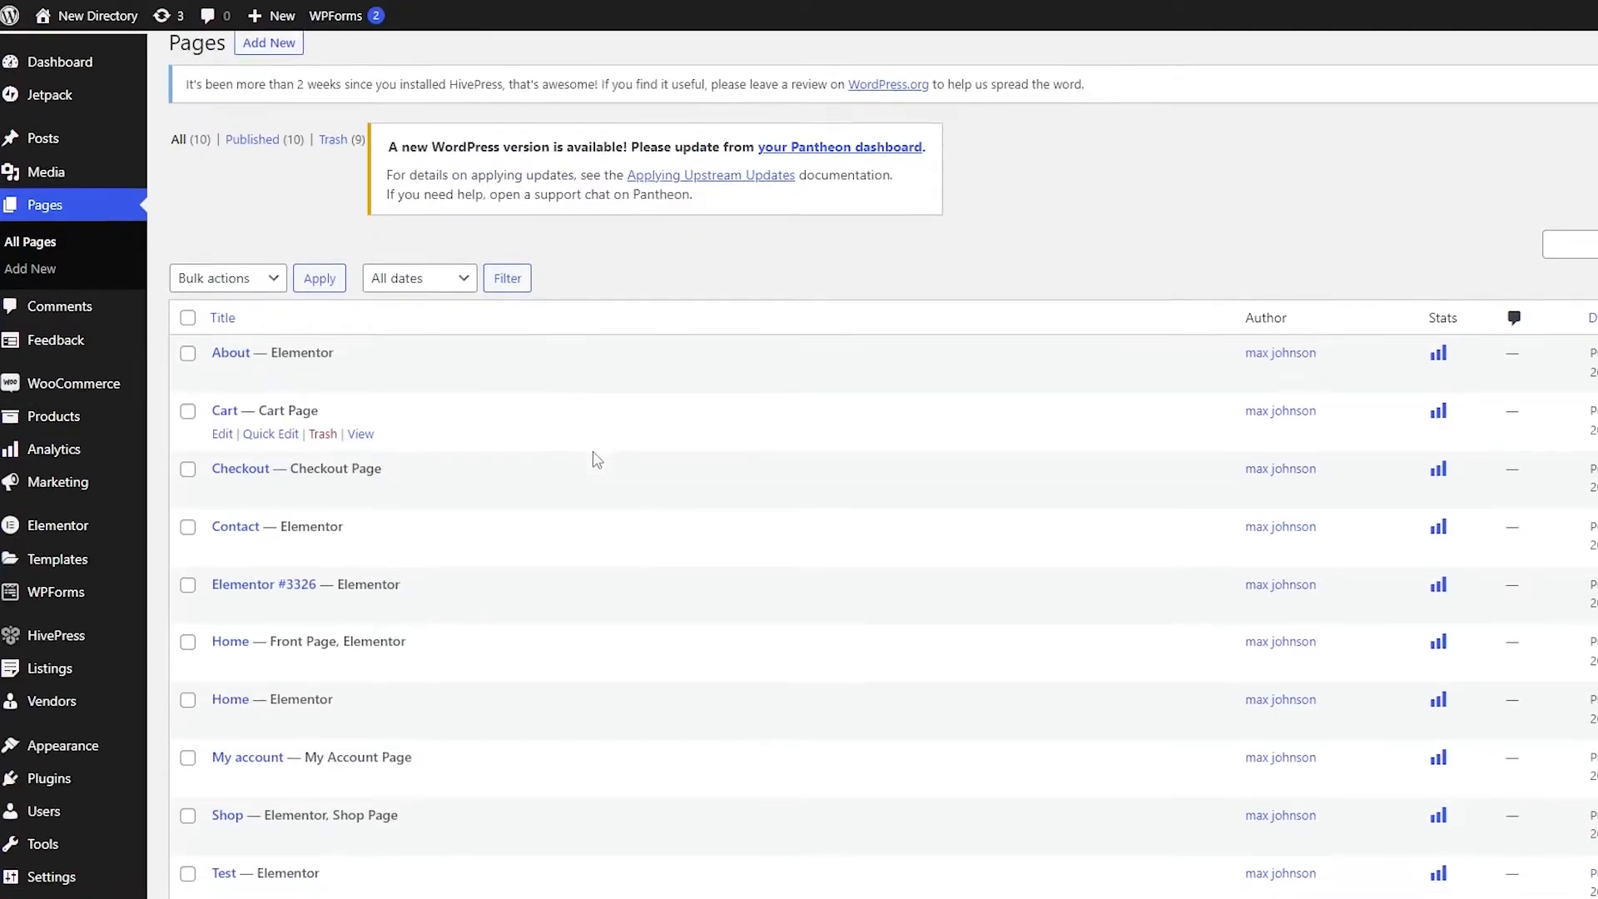
scroll(593, 457, up, 3)
scroll(579, 565, down, 1)
scroll(662, 516, down, 1)
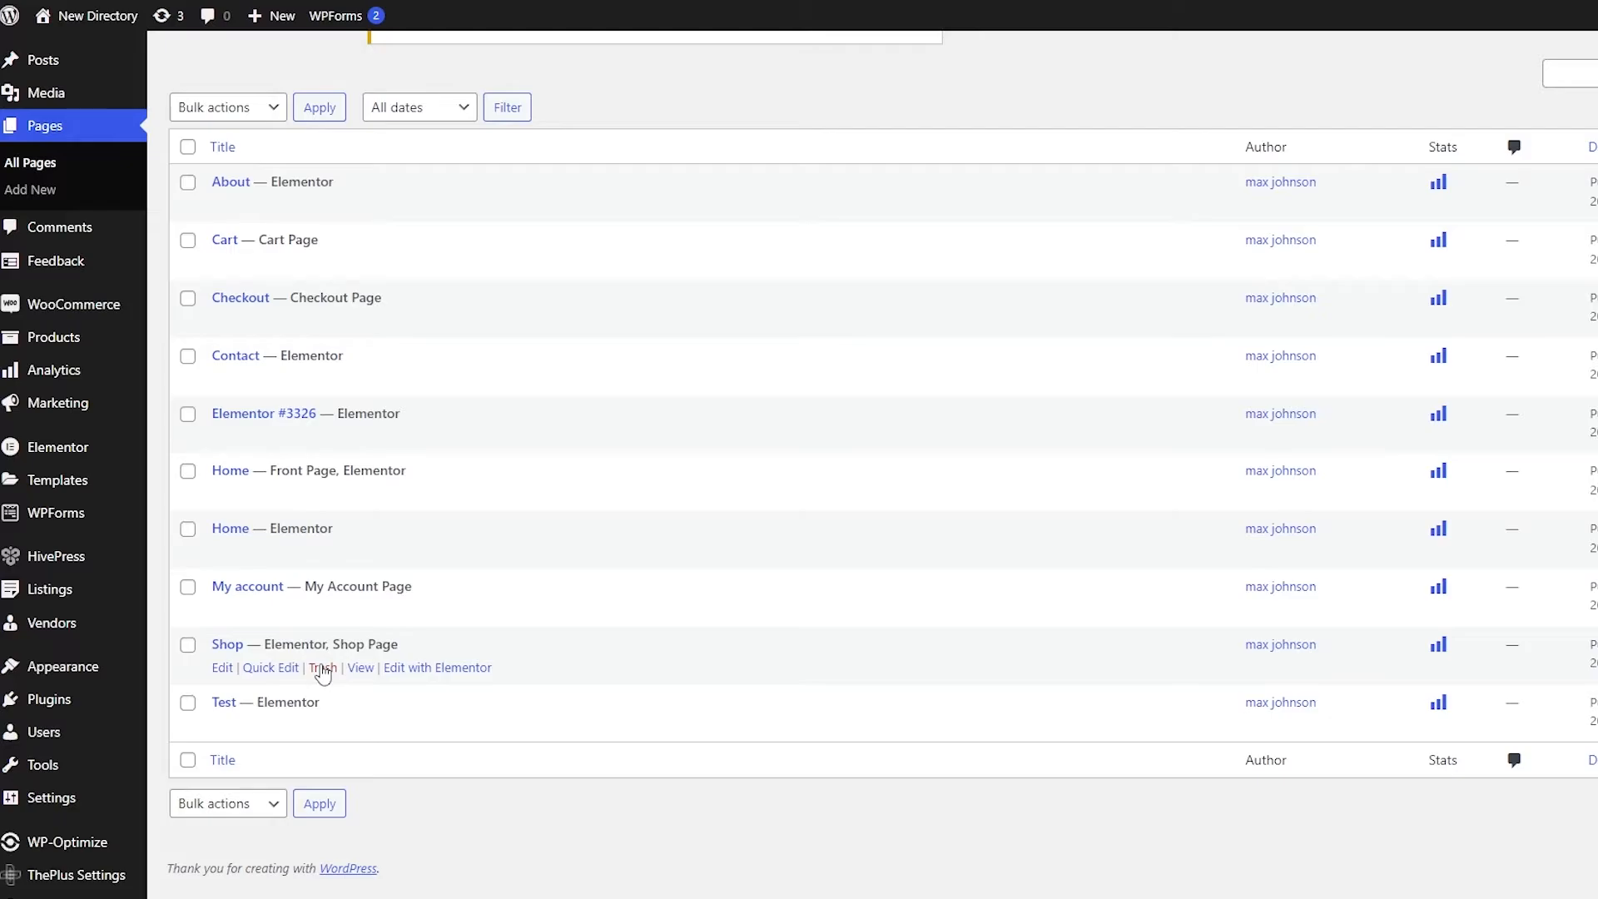
Step: Open the site's list of installed plugins and look through it
scroll(264, 626, up, 3)
scroll(264, 625, down, 3)
mouse_move(71, 703)
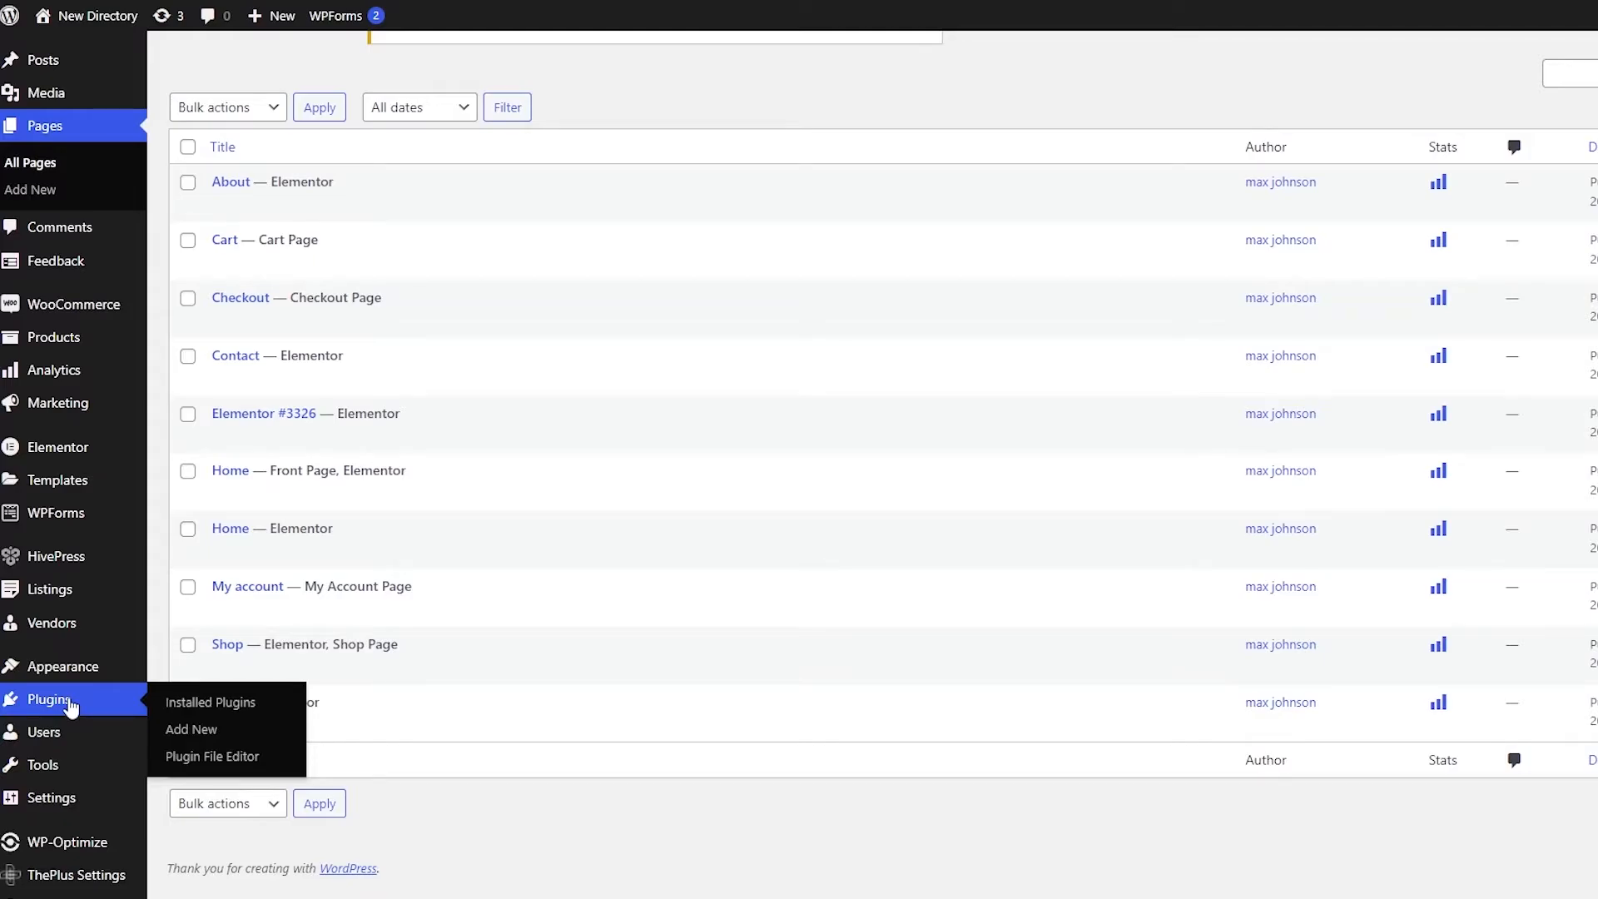
click(71, 706)
scroll(310, 575, down, 3)
scroll(287, 646, down, 2)
scroll(379, 769, up, 4)
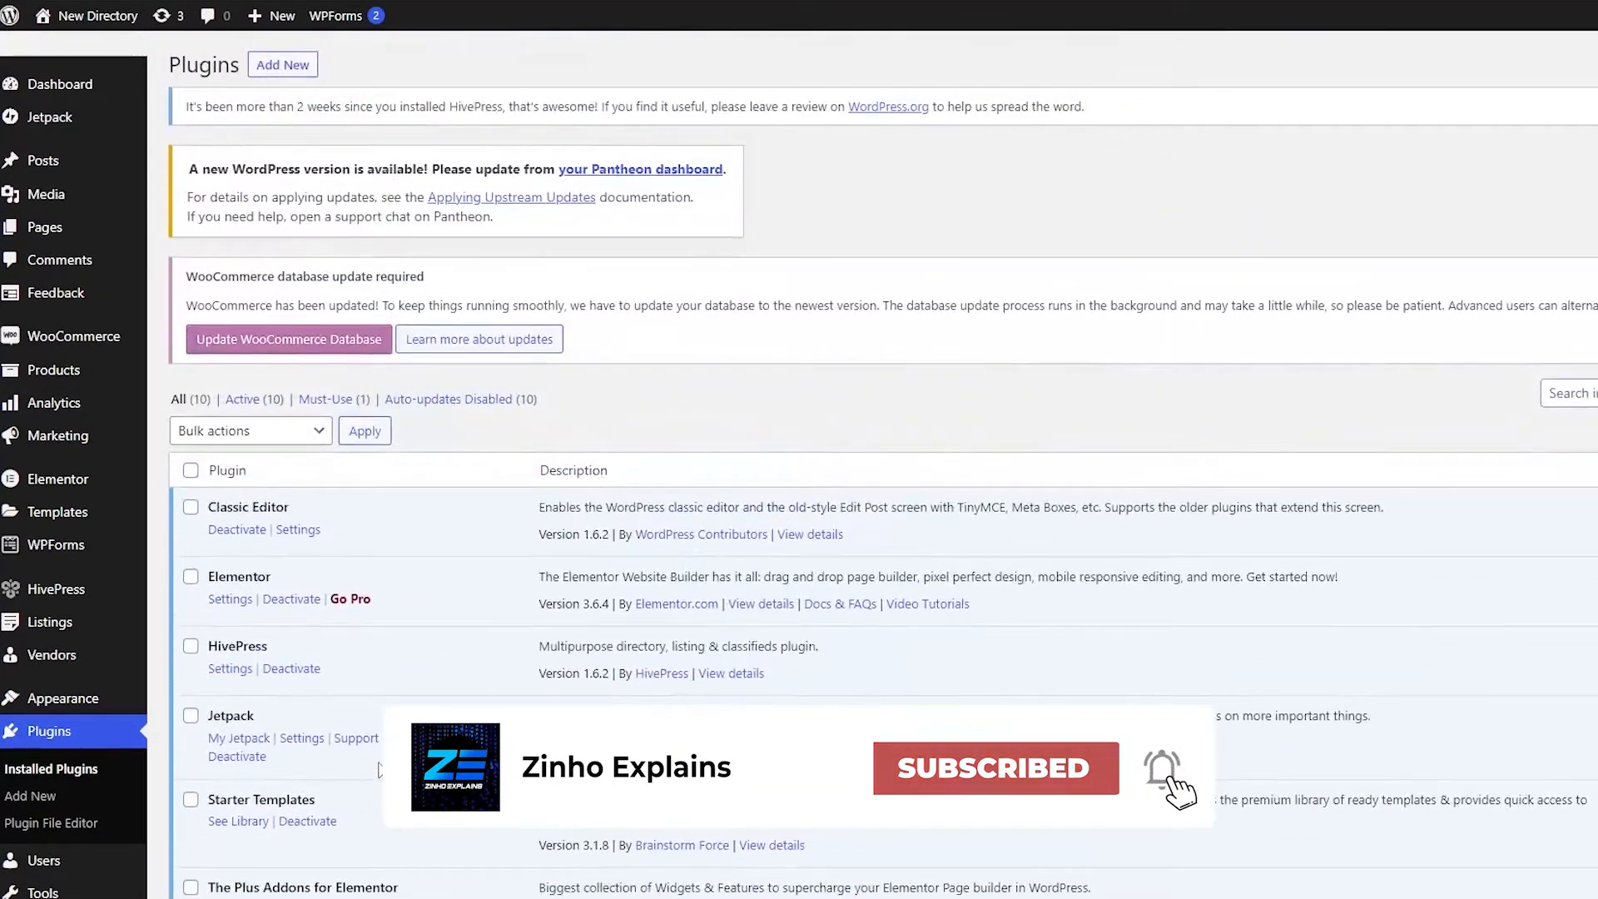
Step: Search the plugin directory for "header footer", then install and activate Header Footer Code Manager
click(293, 75)
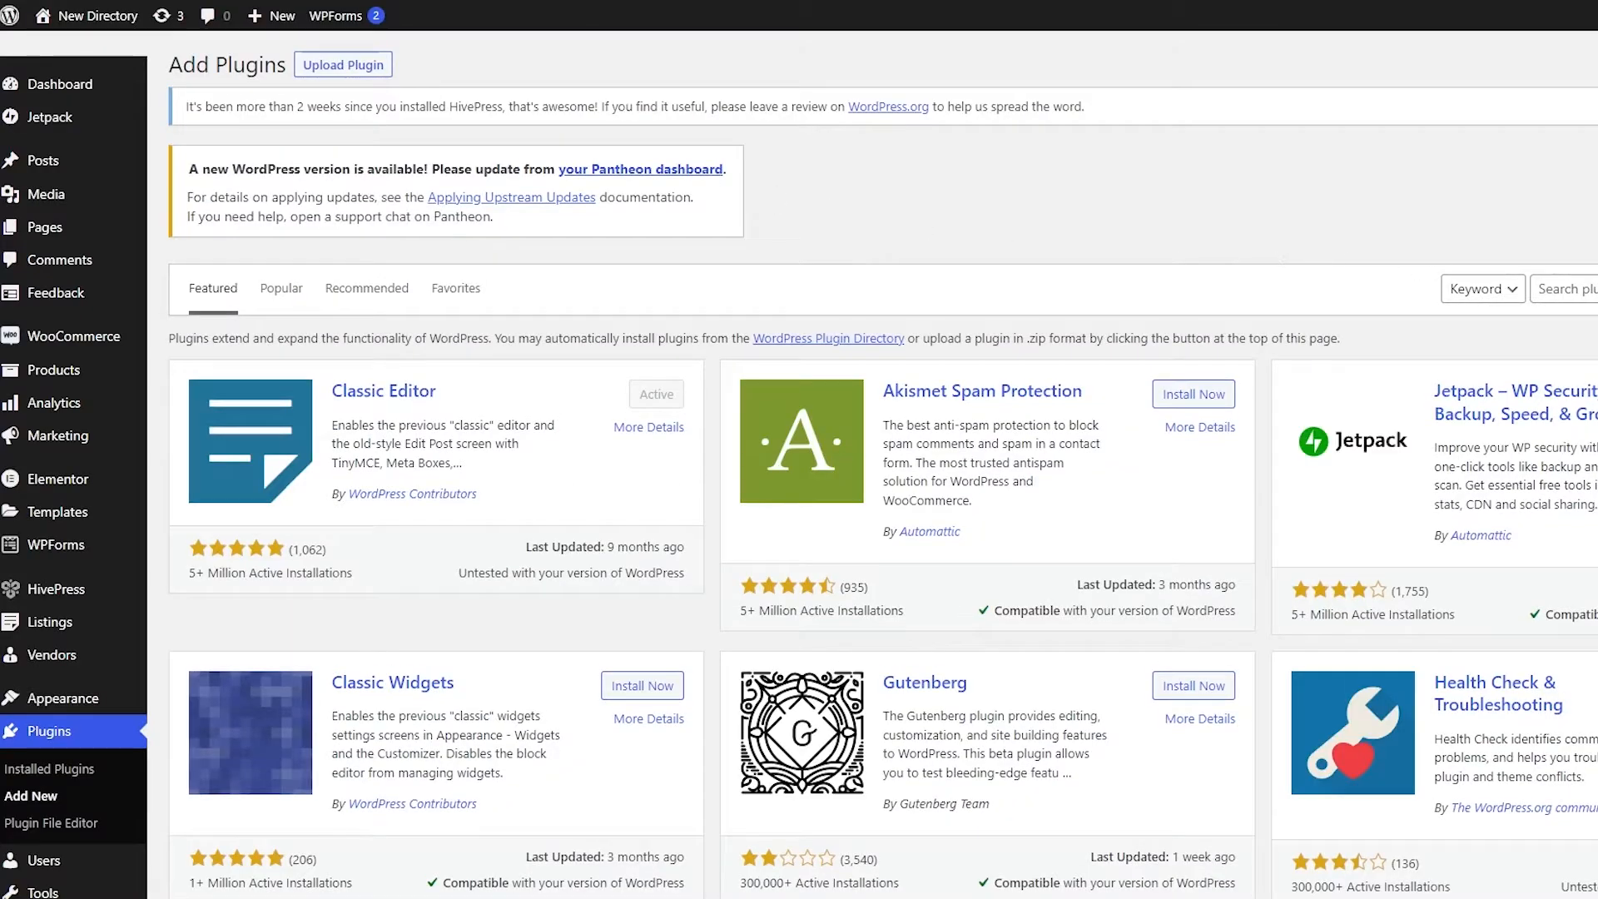
click(1588, 293)
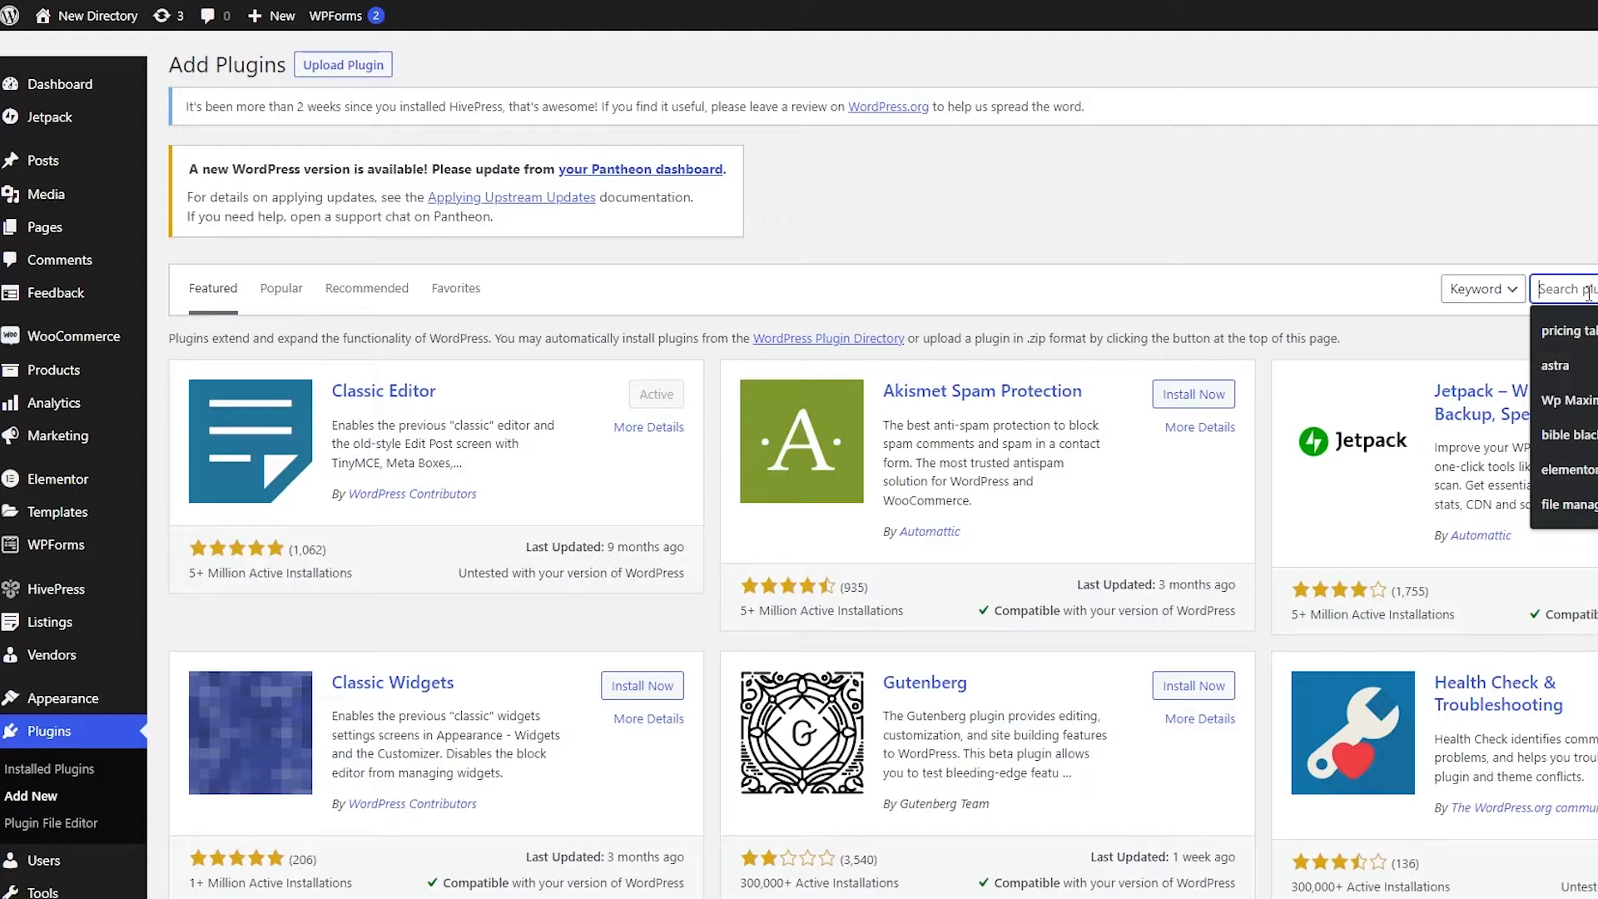
text(header footer)
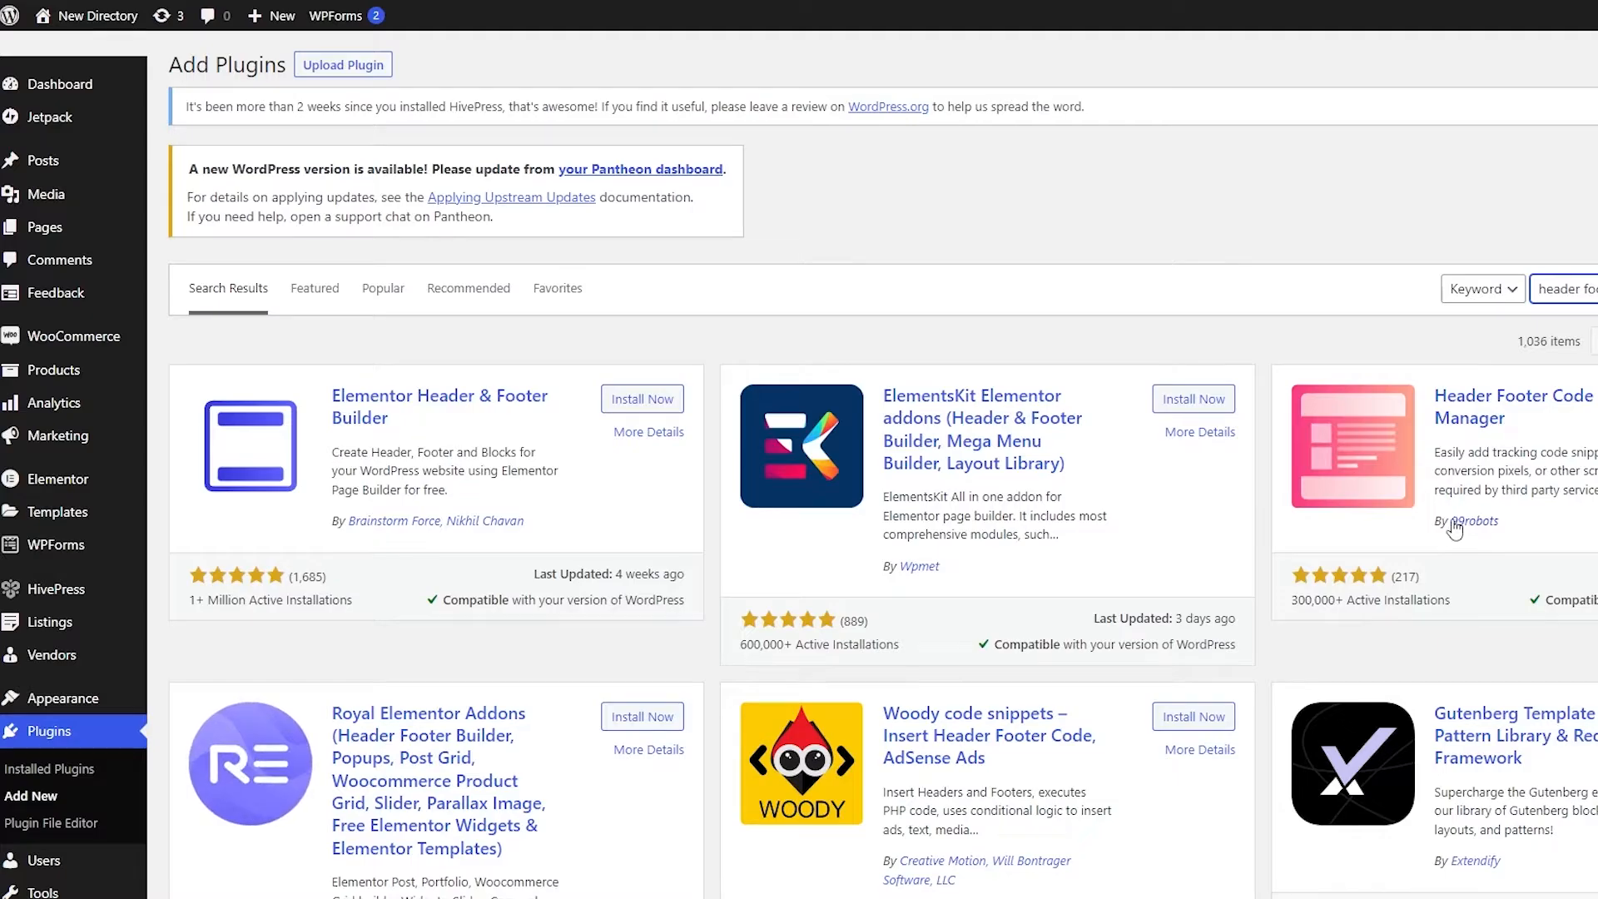
click(1597, 399)
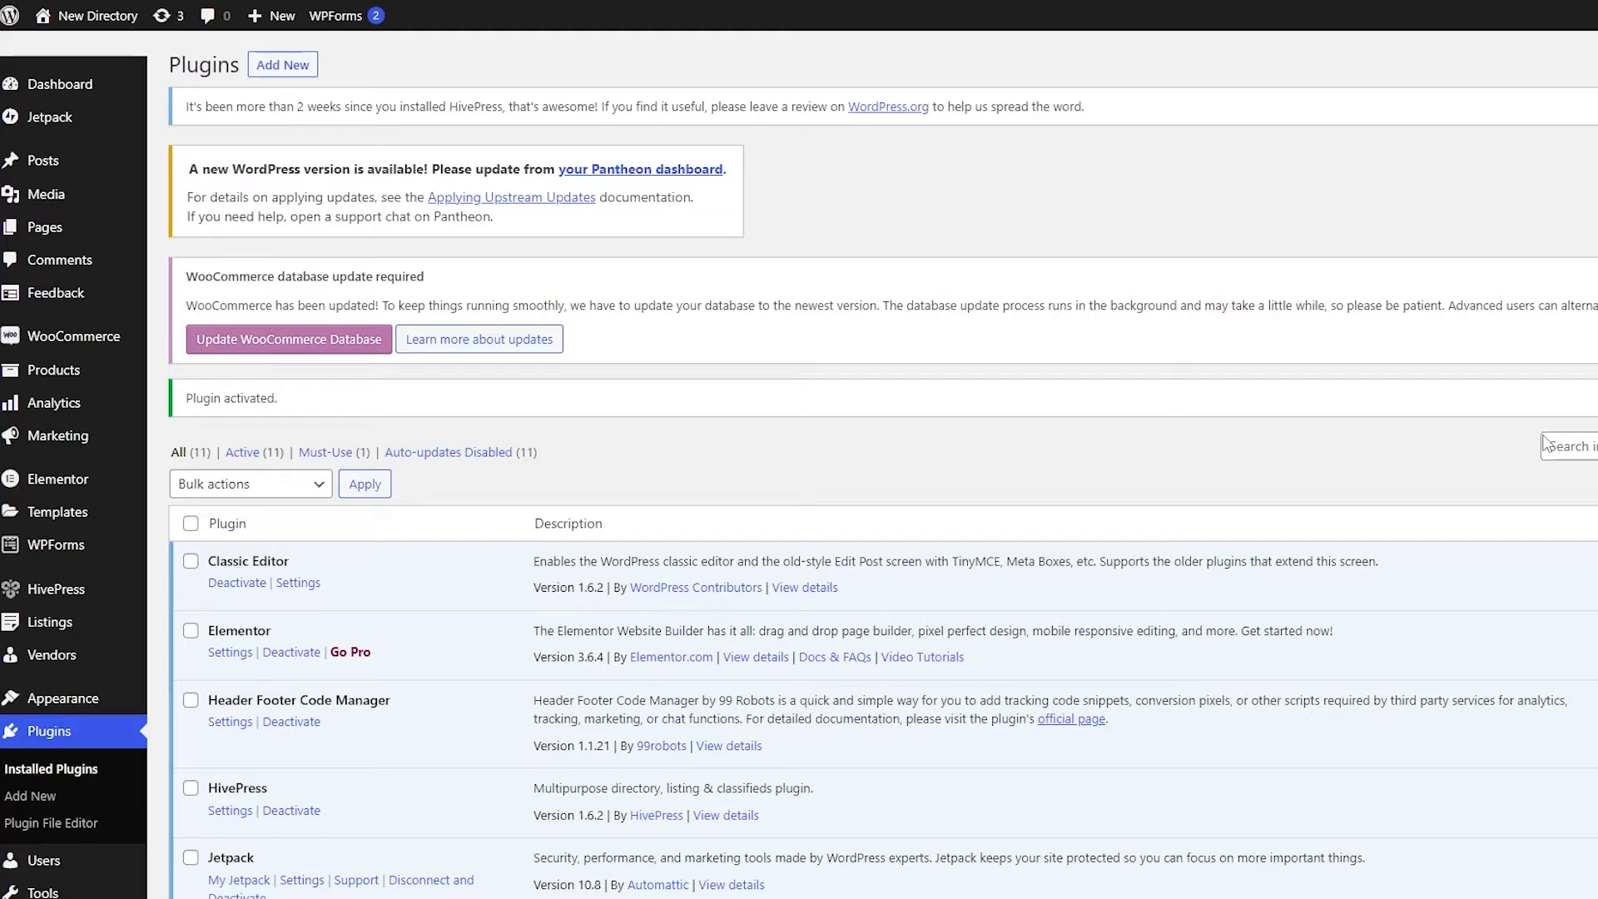
Step: Find Header Footer Code Manager among the installed plugins, open its settings and start a new snippet
scroll(915, 498, down, 2)
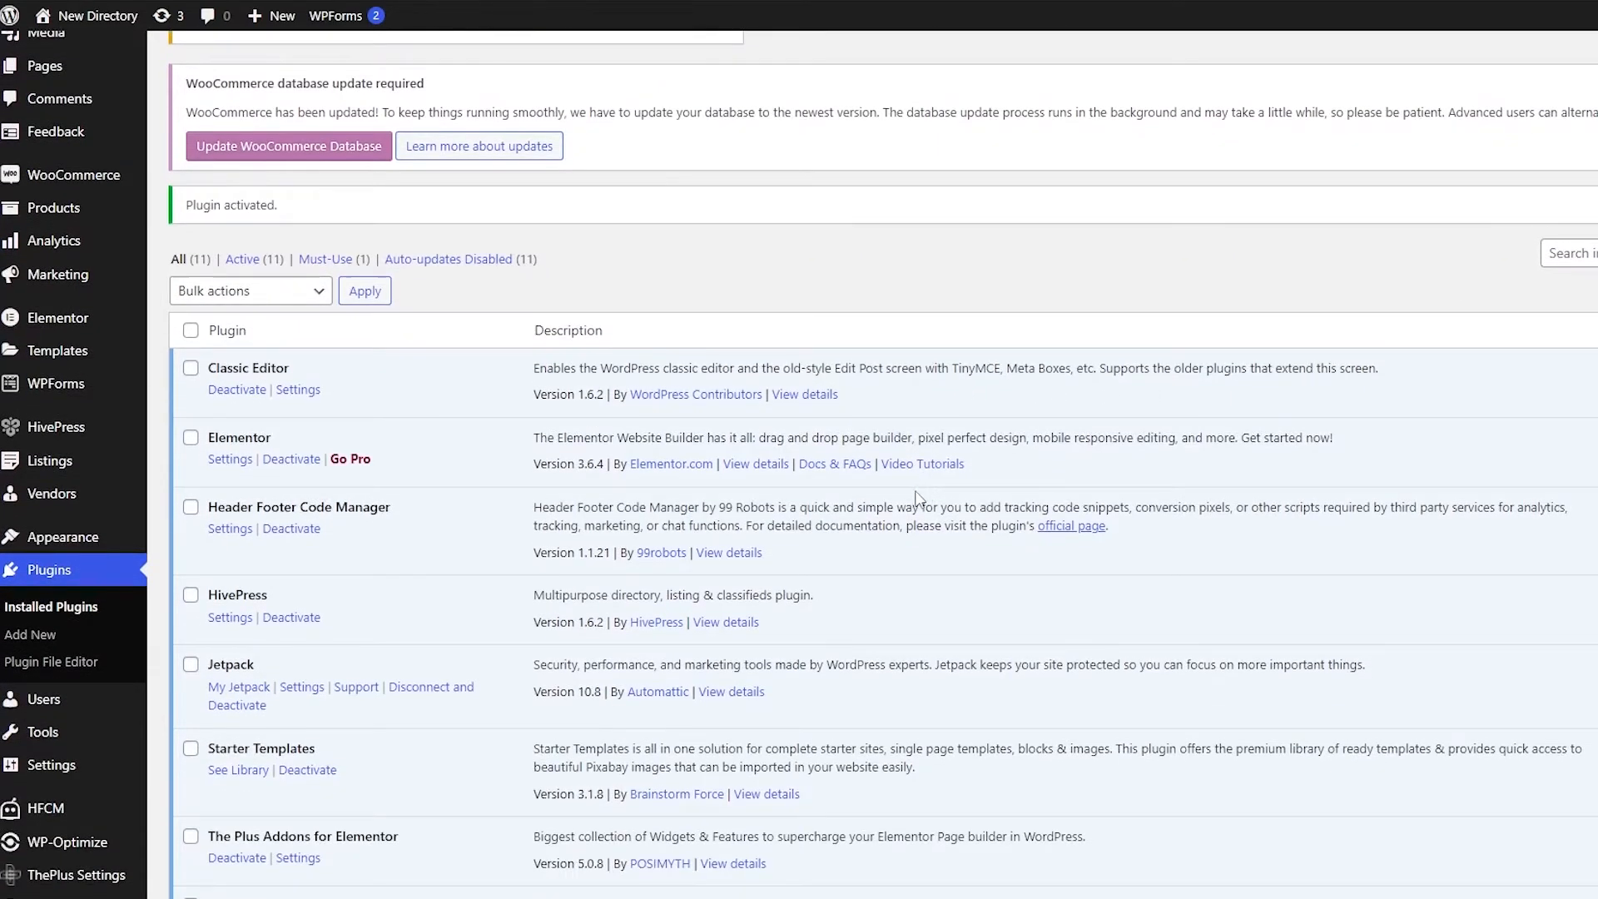
scroll(916, 497, down, 3)
scroll(619, 548, up, 1)
scroll(619, 549, up, 2)
scroll(619, 549, down, 6)
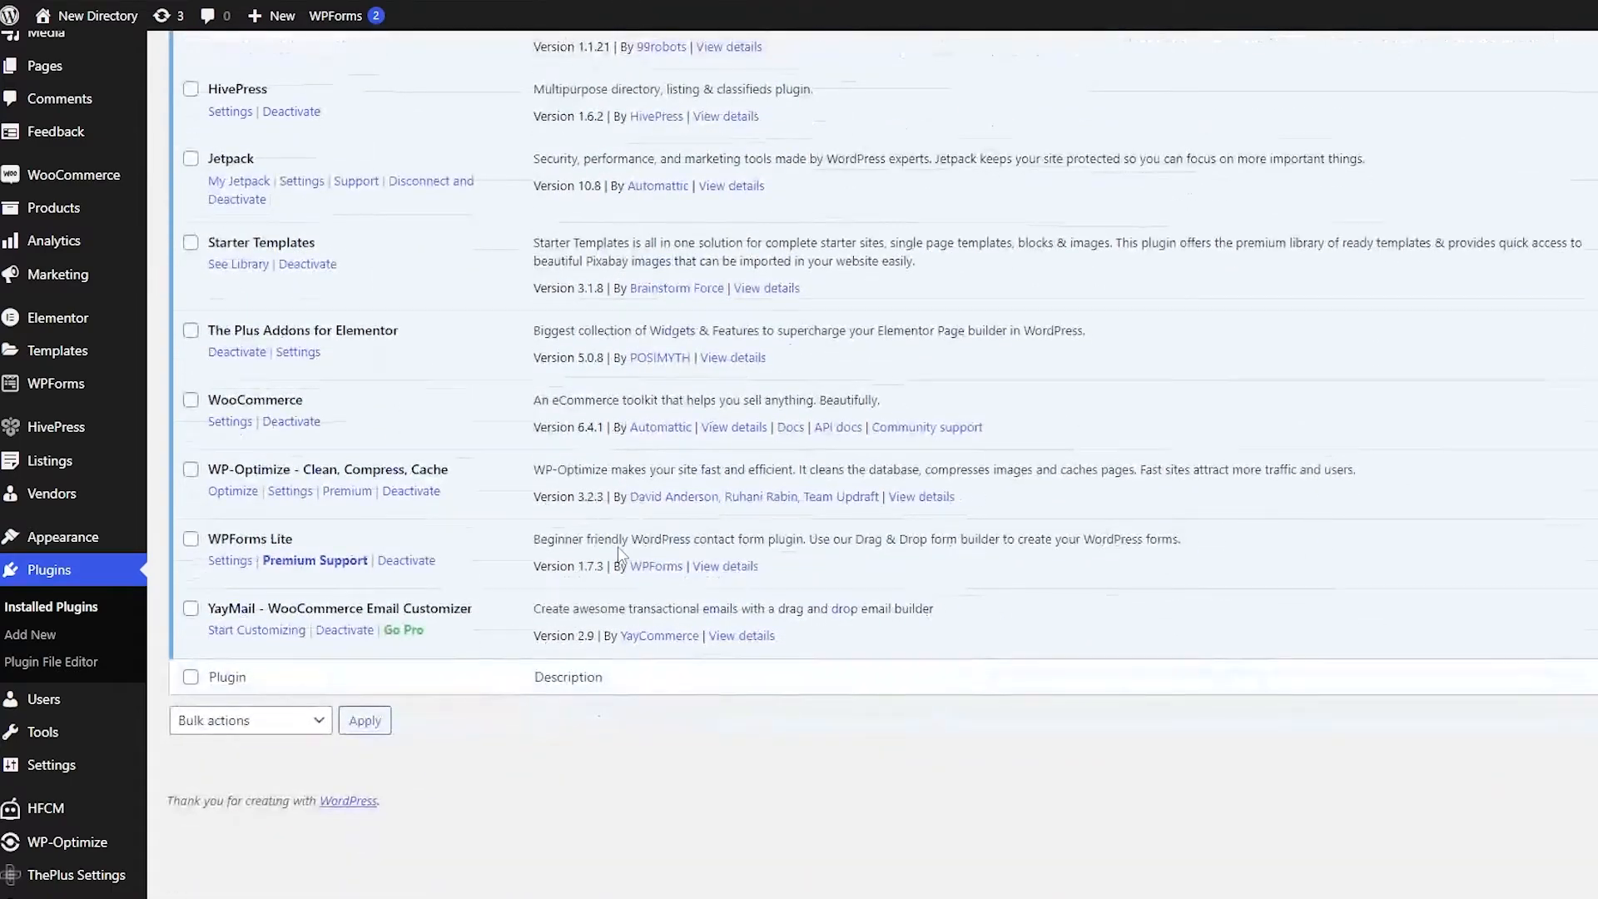
scroll(619, 553, up, 7)
scroll(621, 555, down, 2)
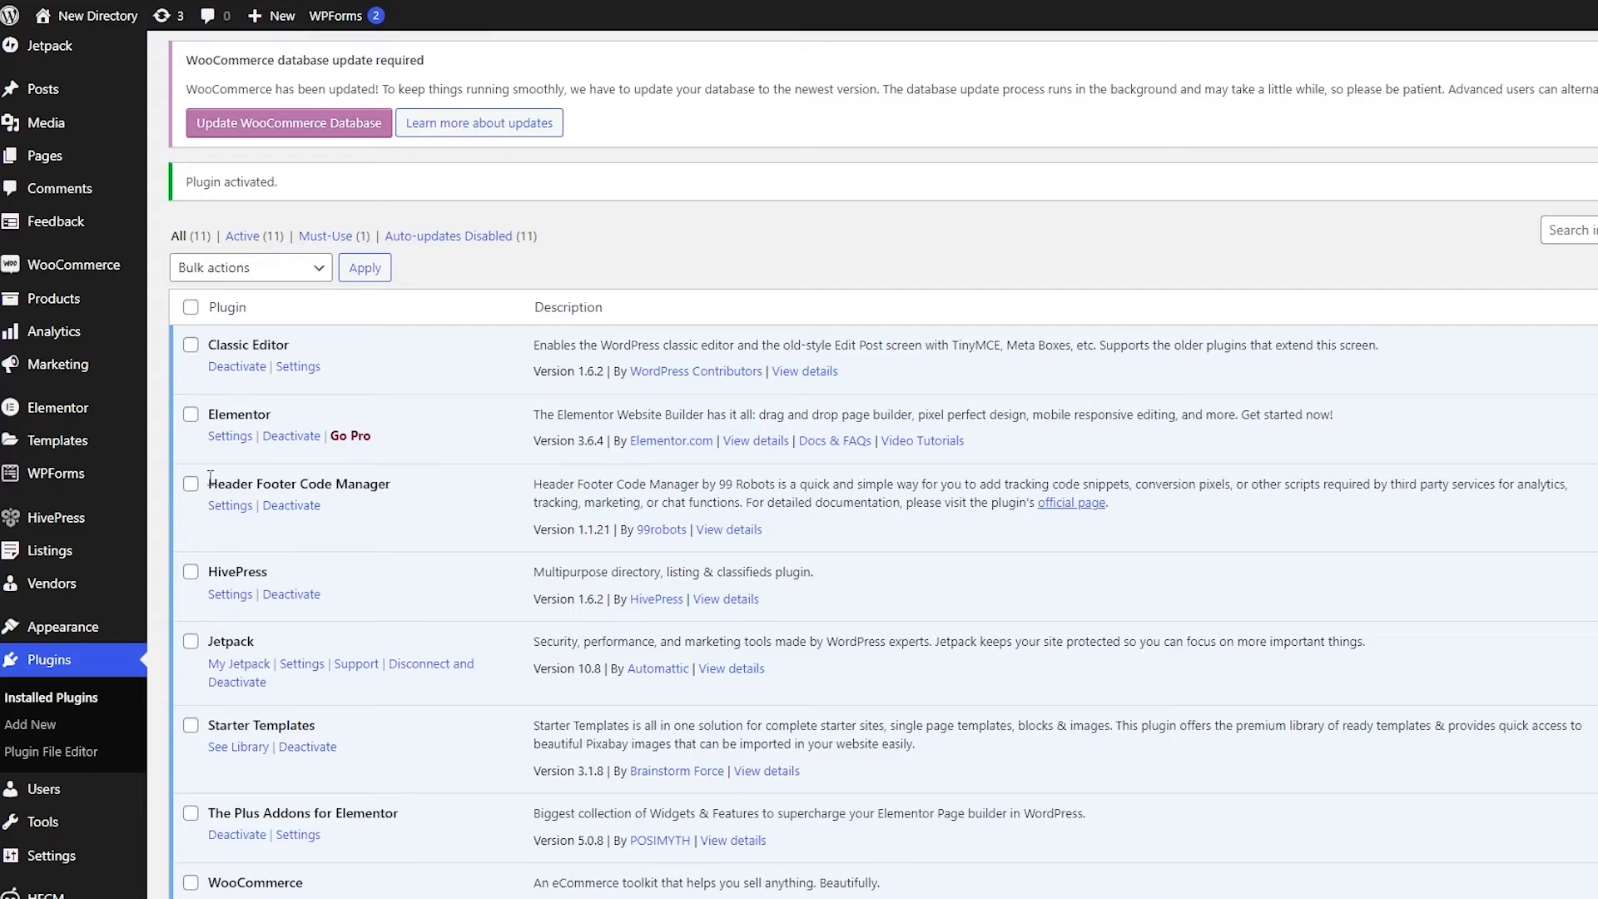
drag(210, 477, 389, 478)
click(234, 509)
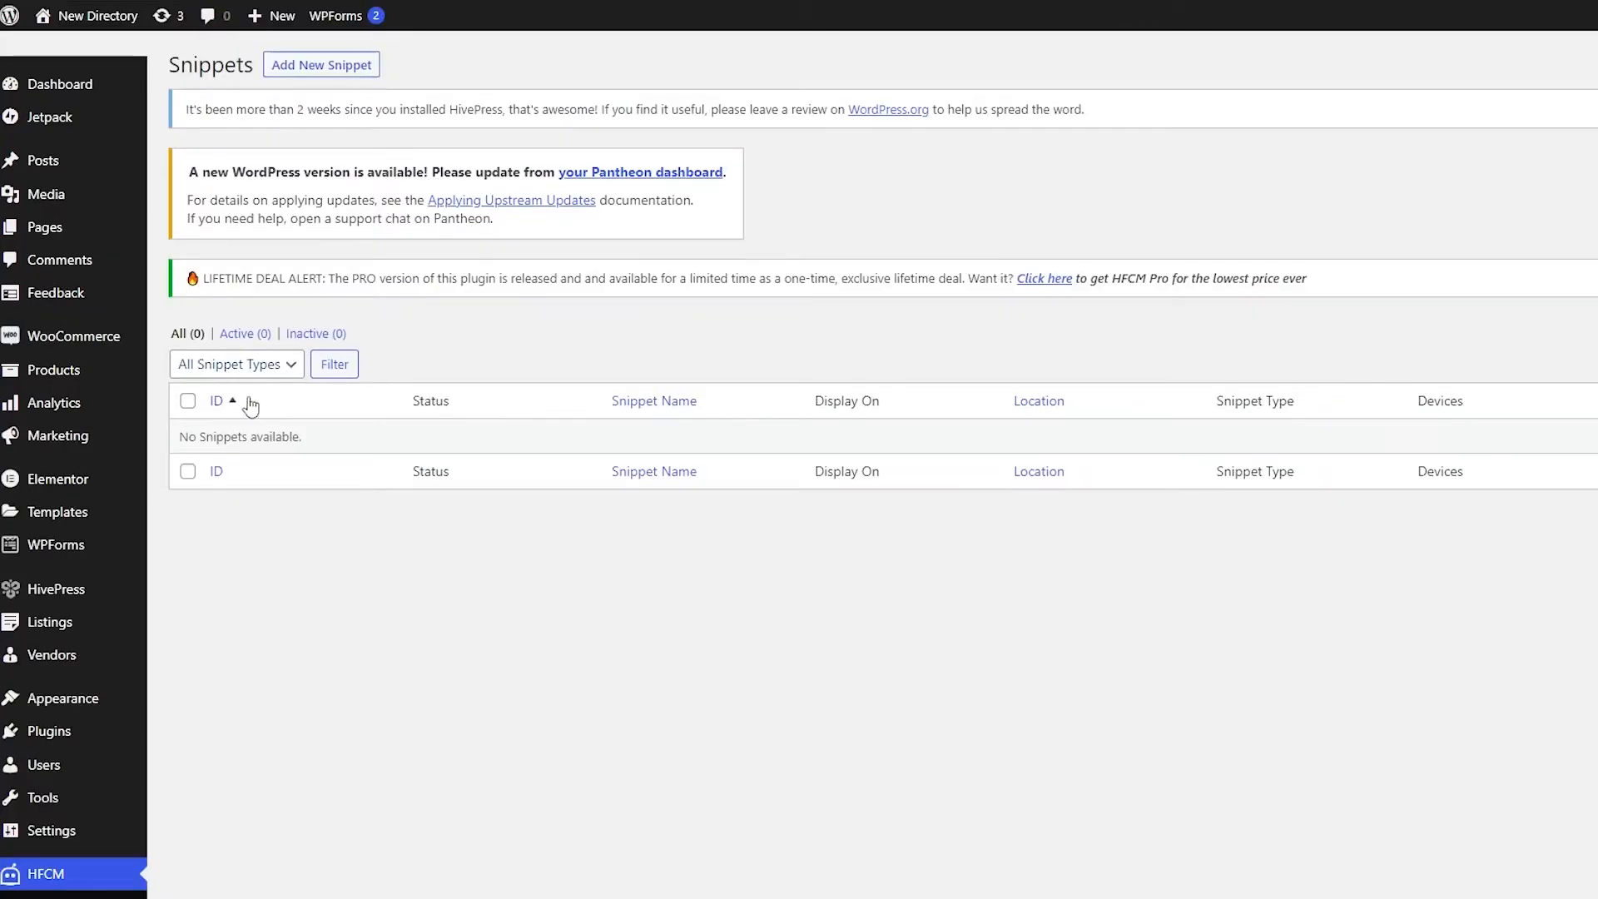
click(323, 69)
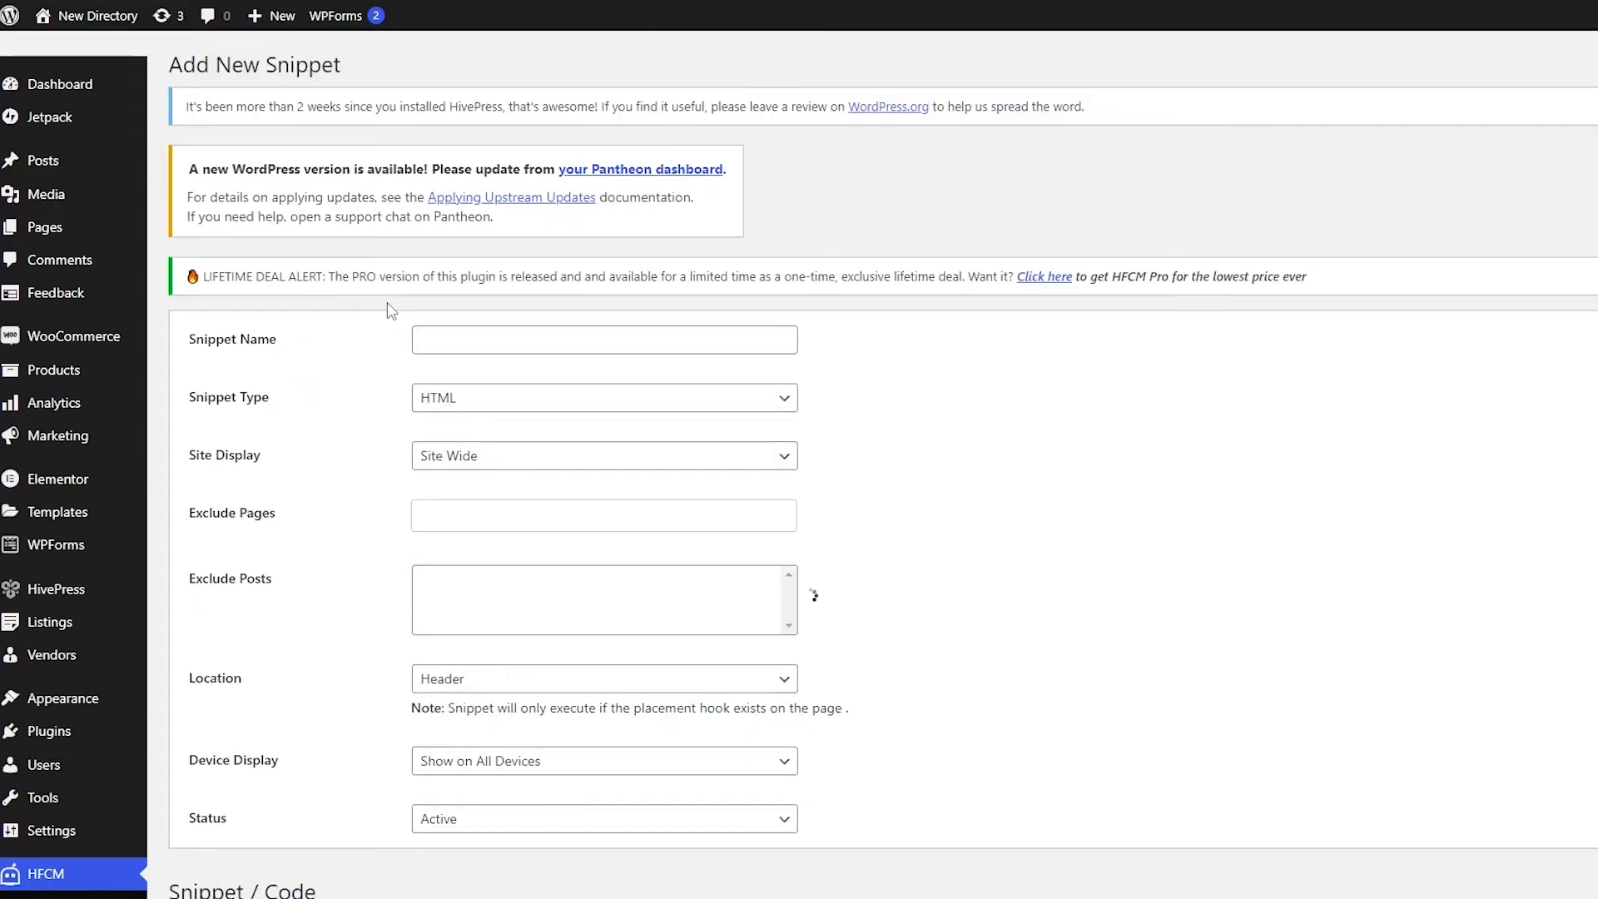
Step: Name the new snippet "gtag" and set its snippet type to Javascript
click(460, 342)
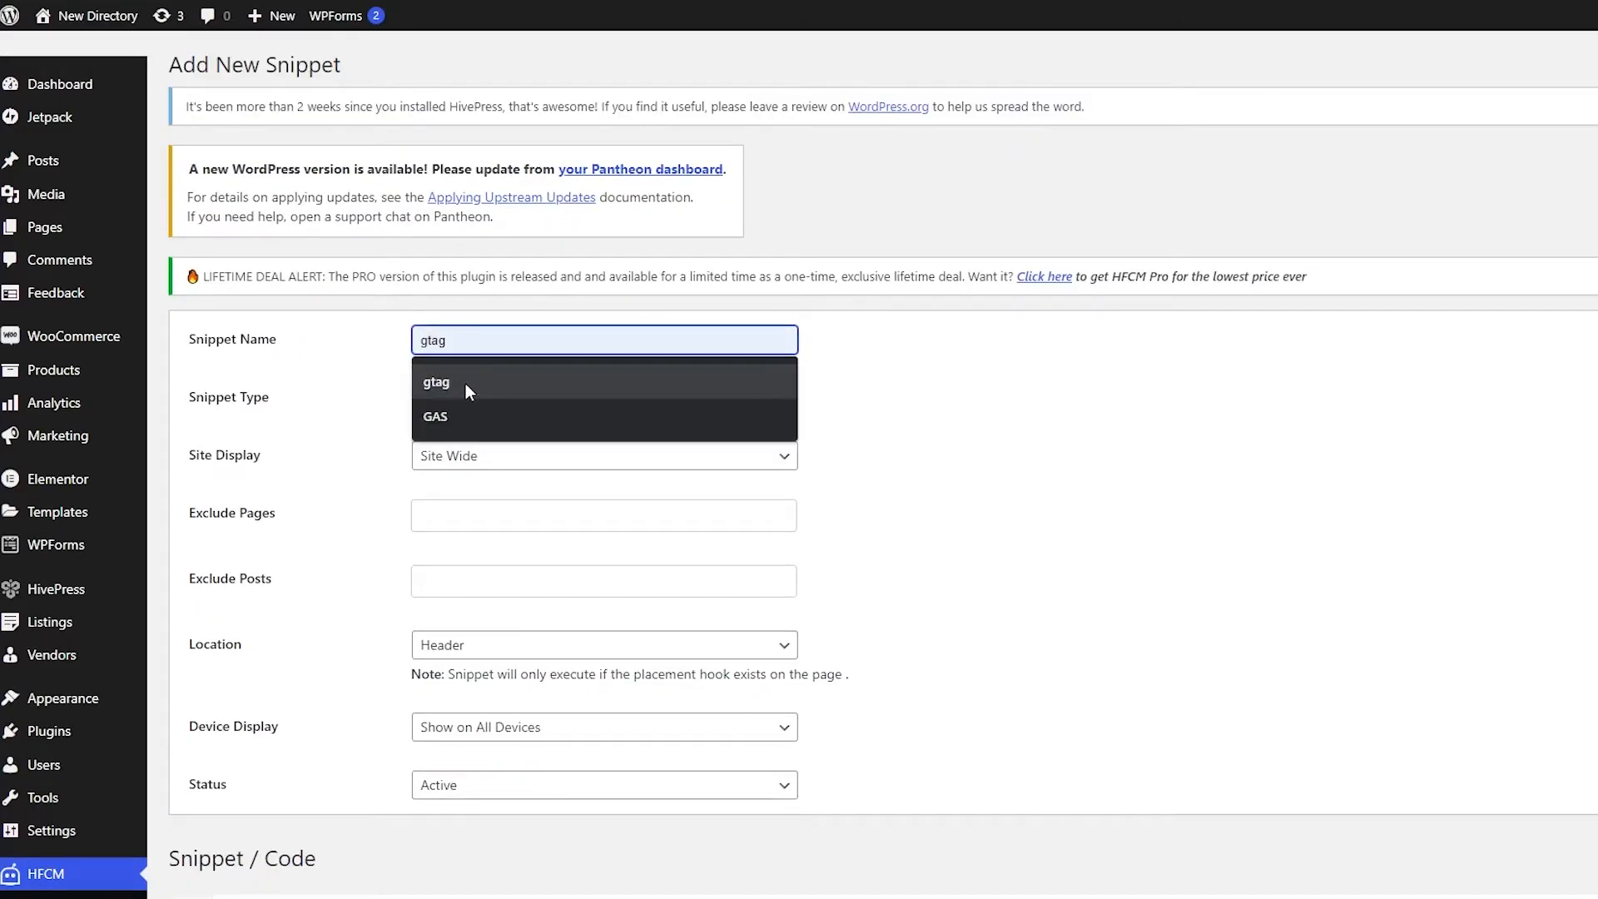
click(439, 382)
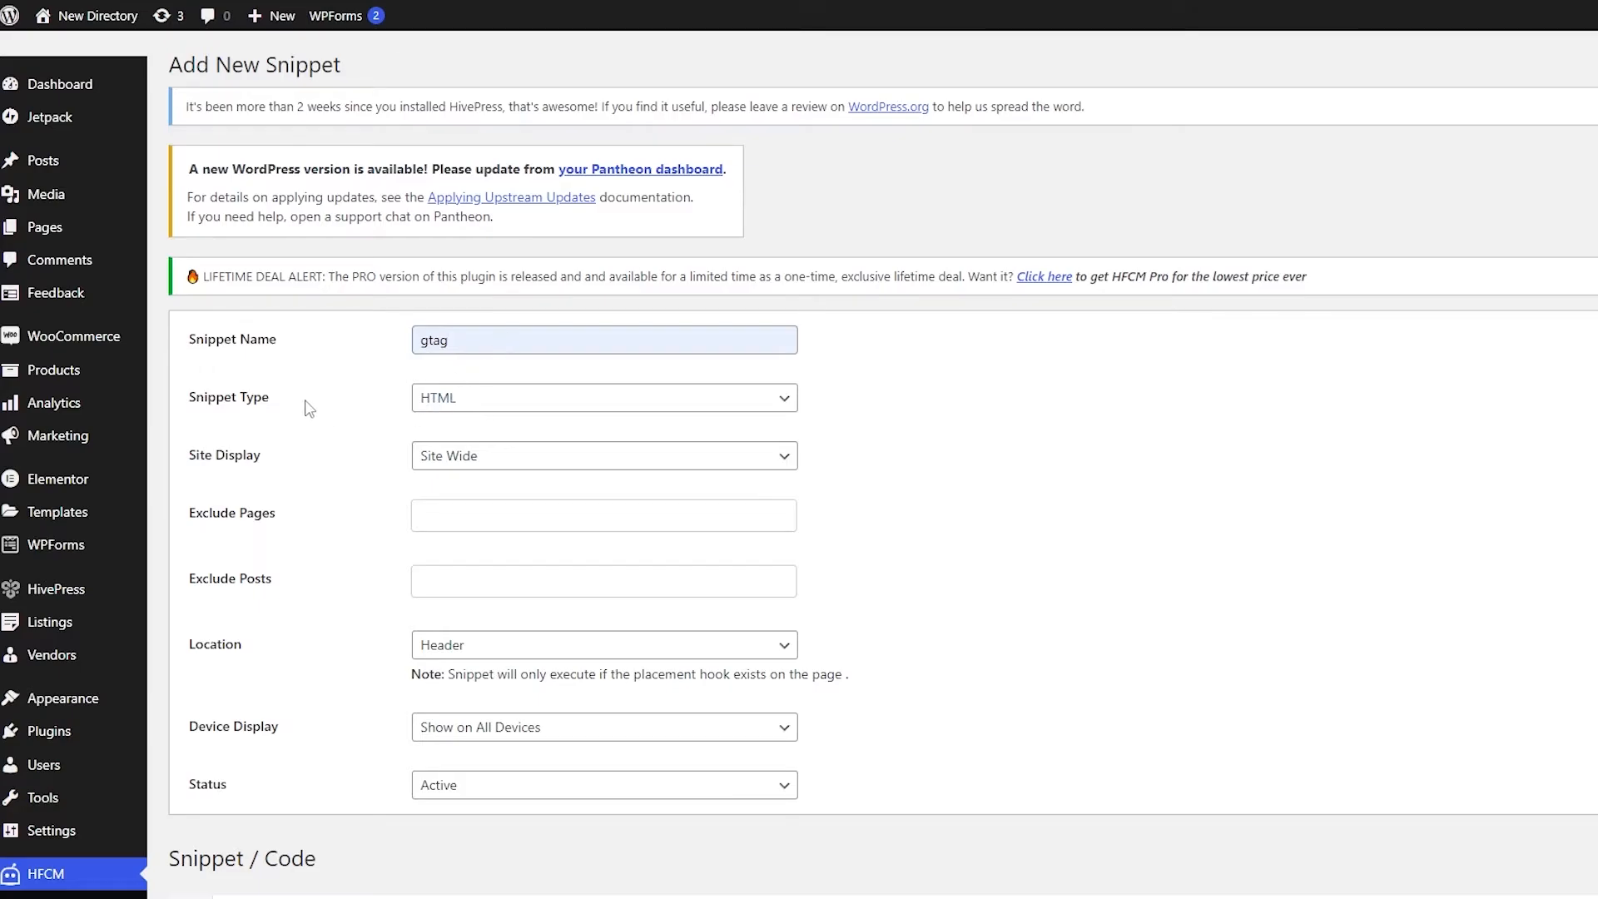
click(450, 398)
click(463, 463)
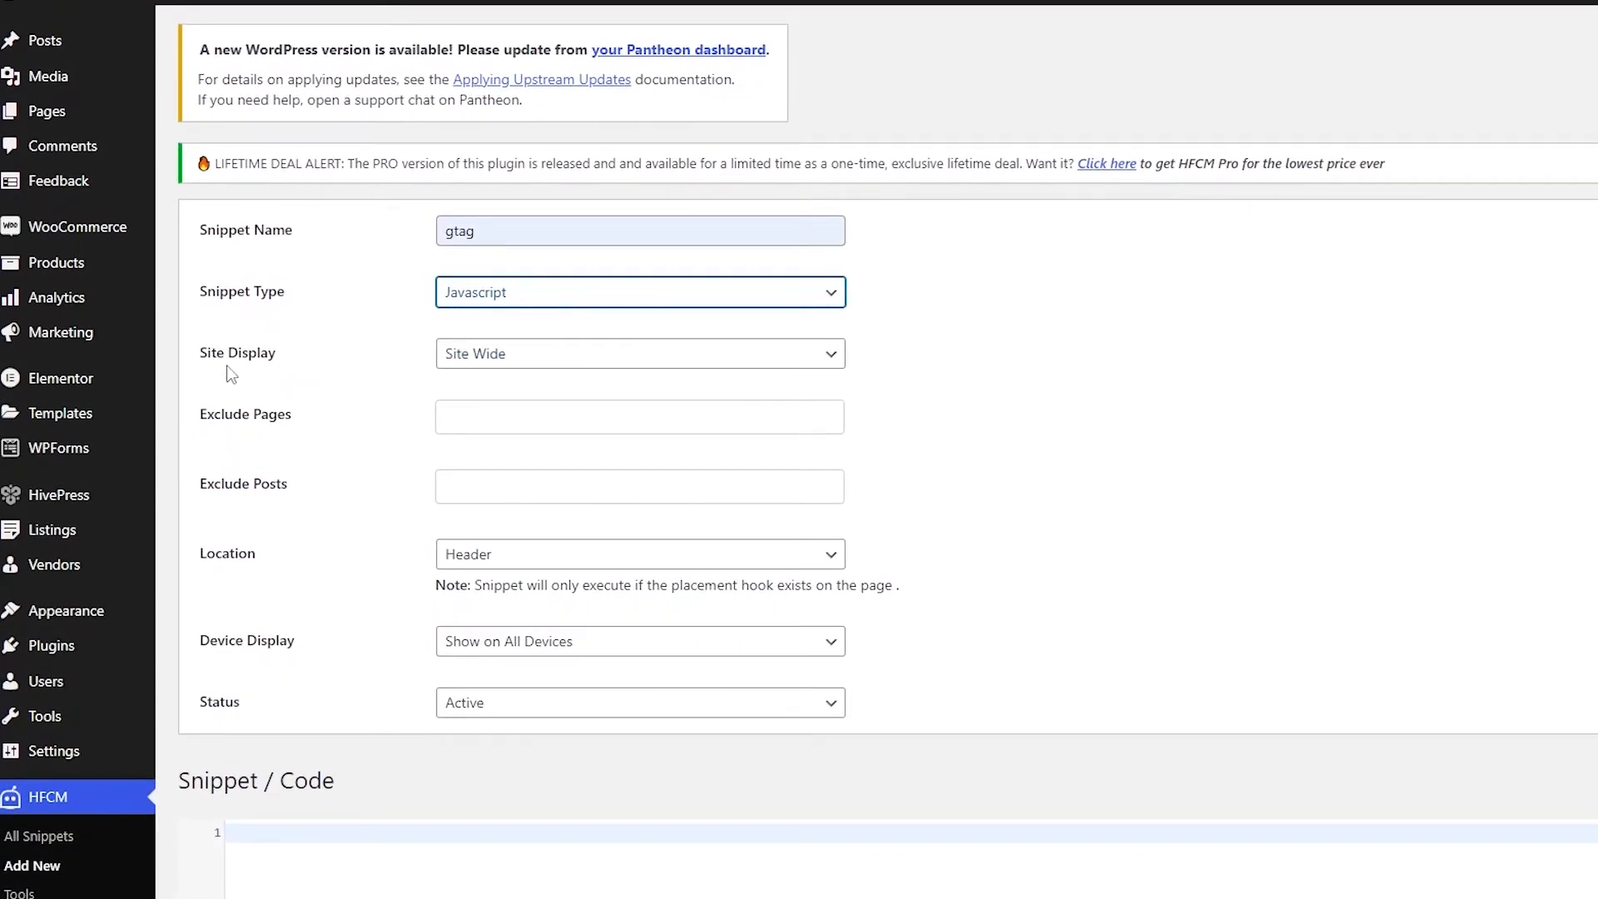
Step: Set the snippet's site display to Site Wide and its location to Header
click(499, 354)
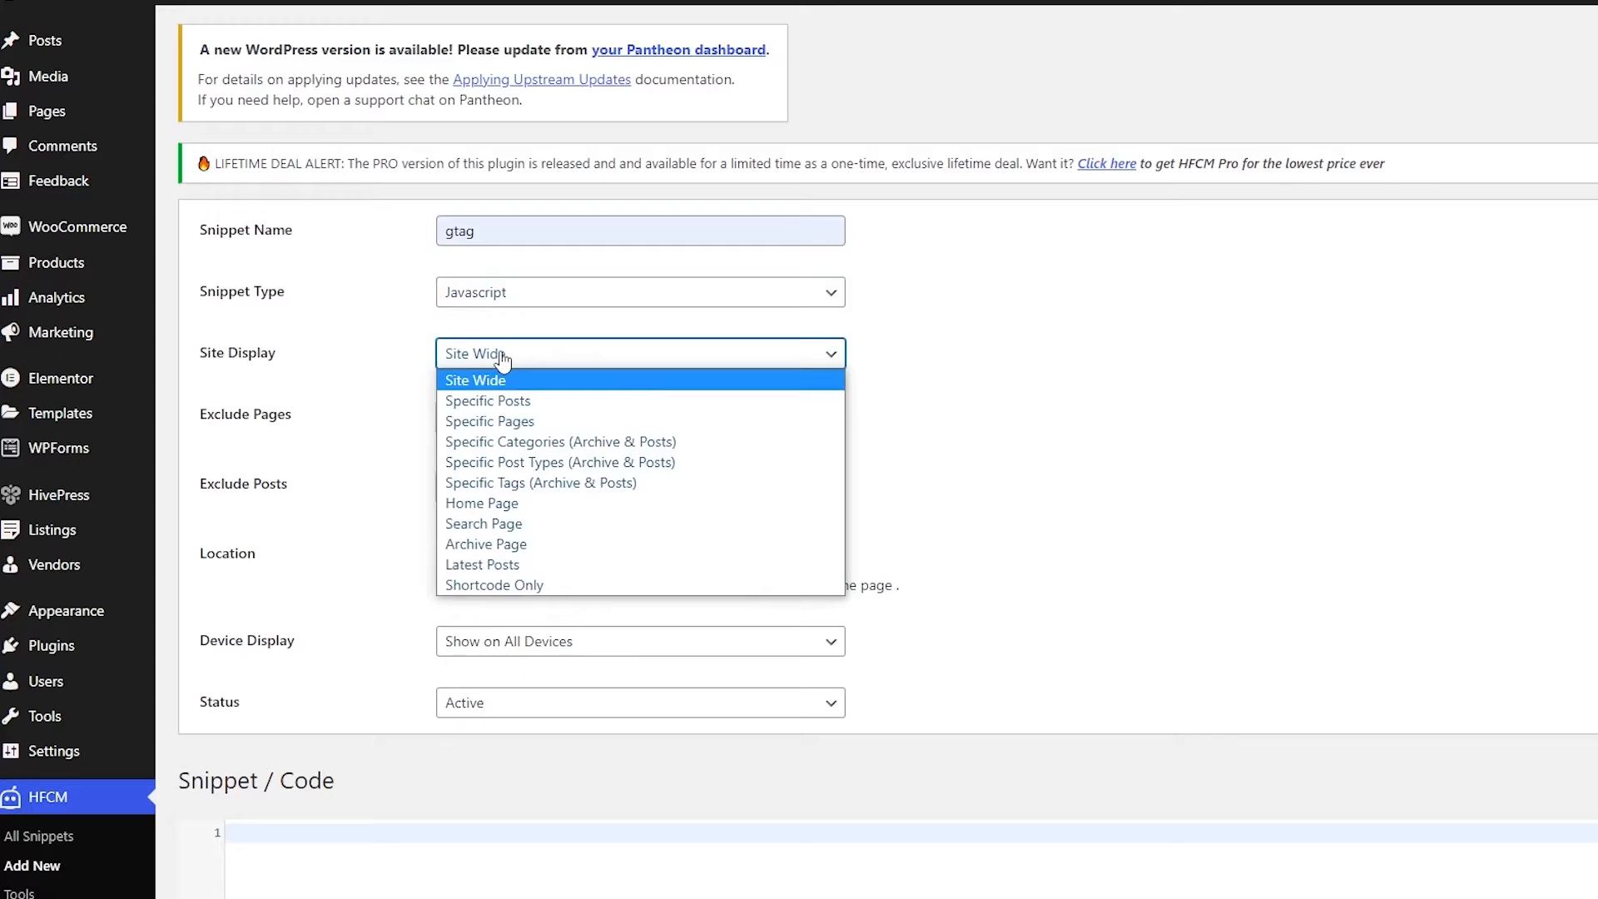
click(552, 362)
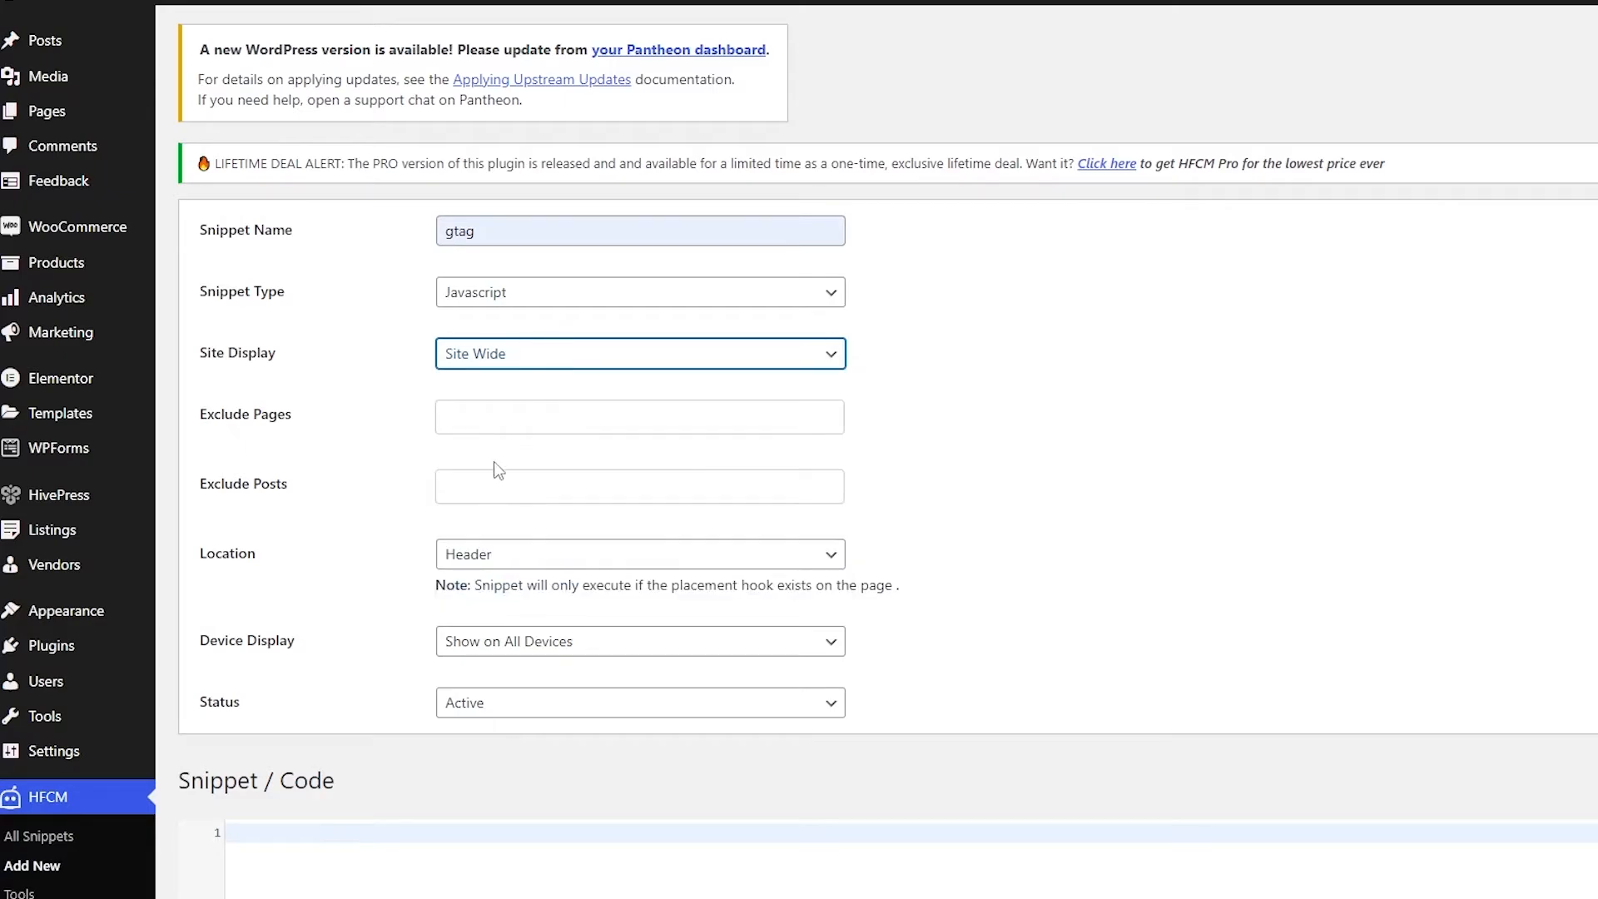
scroll(495, 364, down, 1)
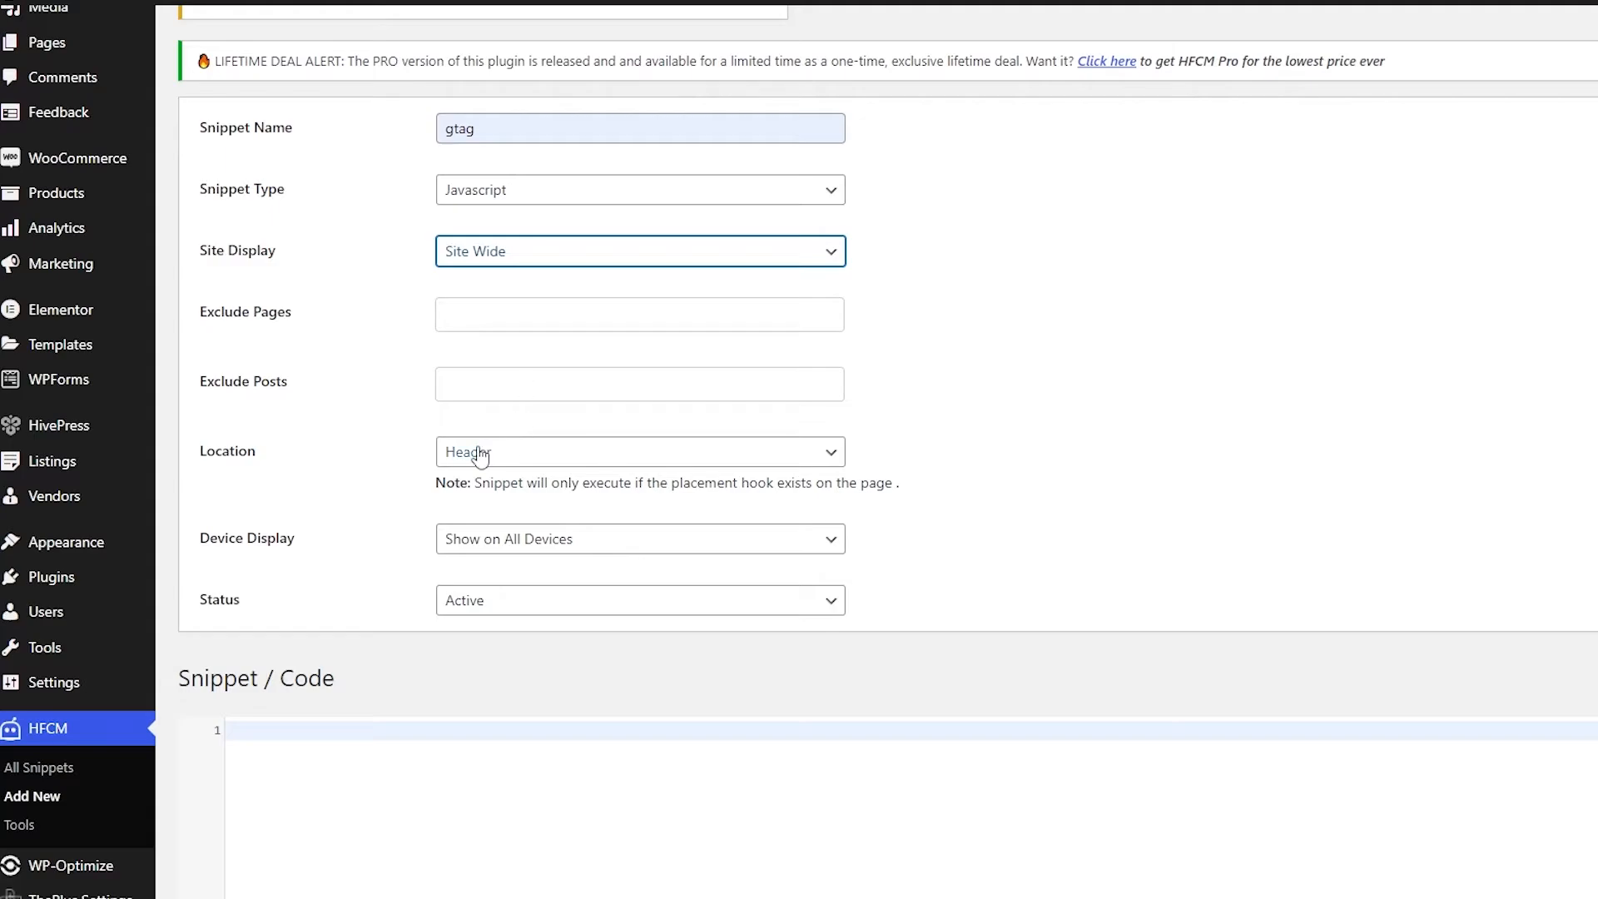
click(570, 458)
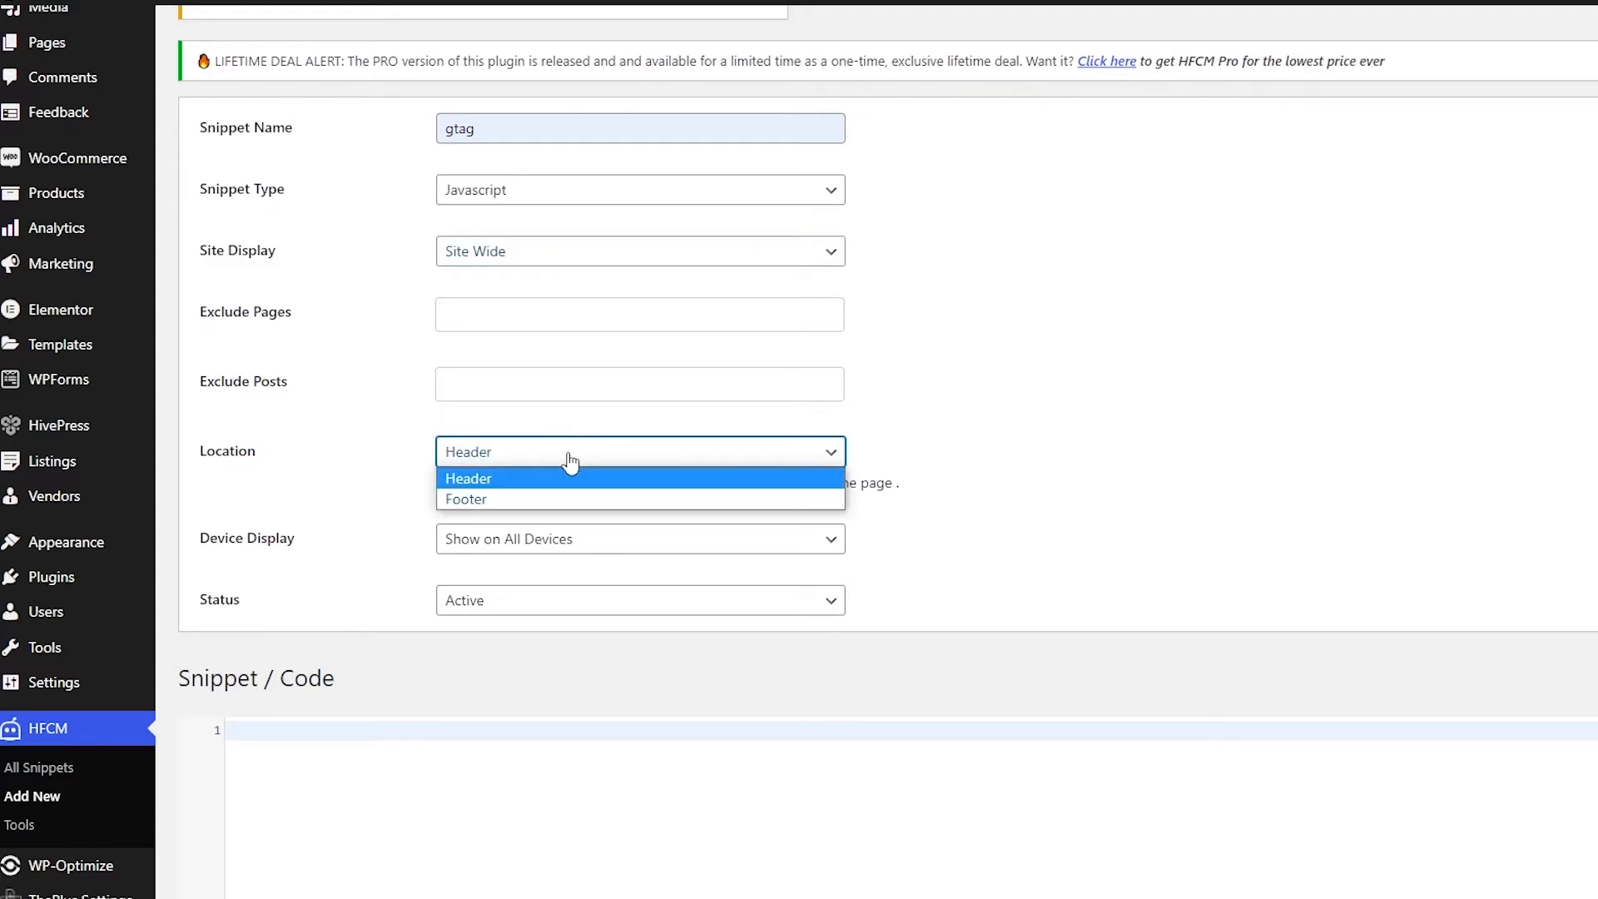
click(530, 477)
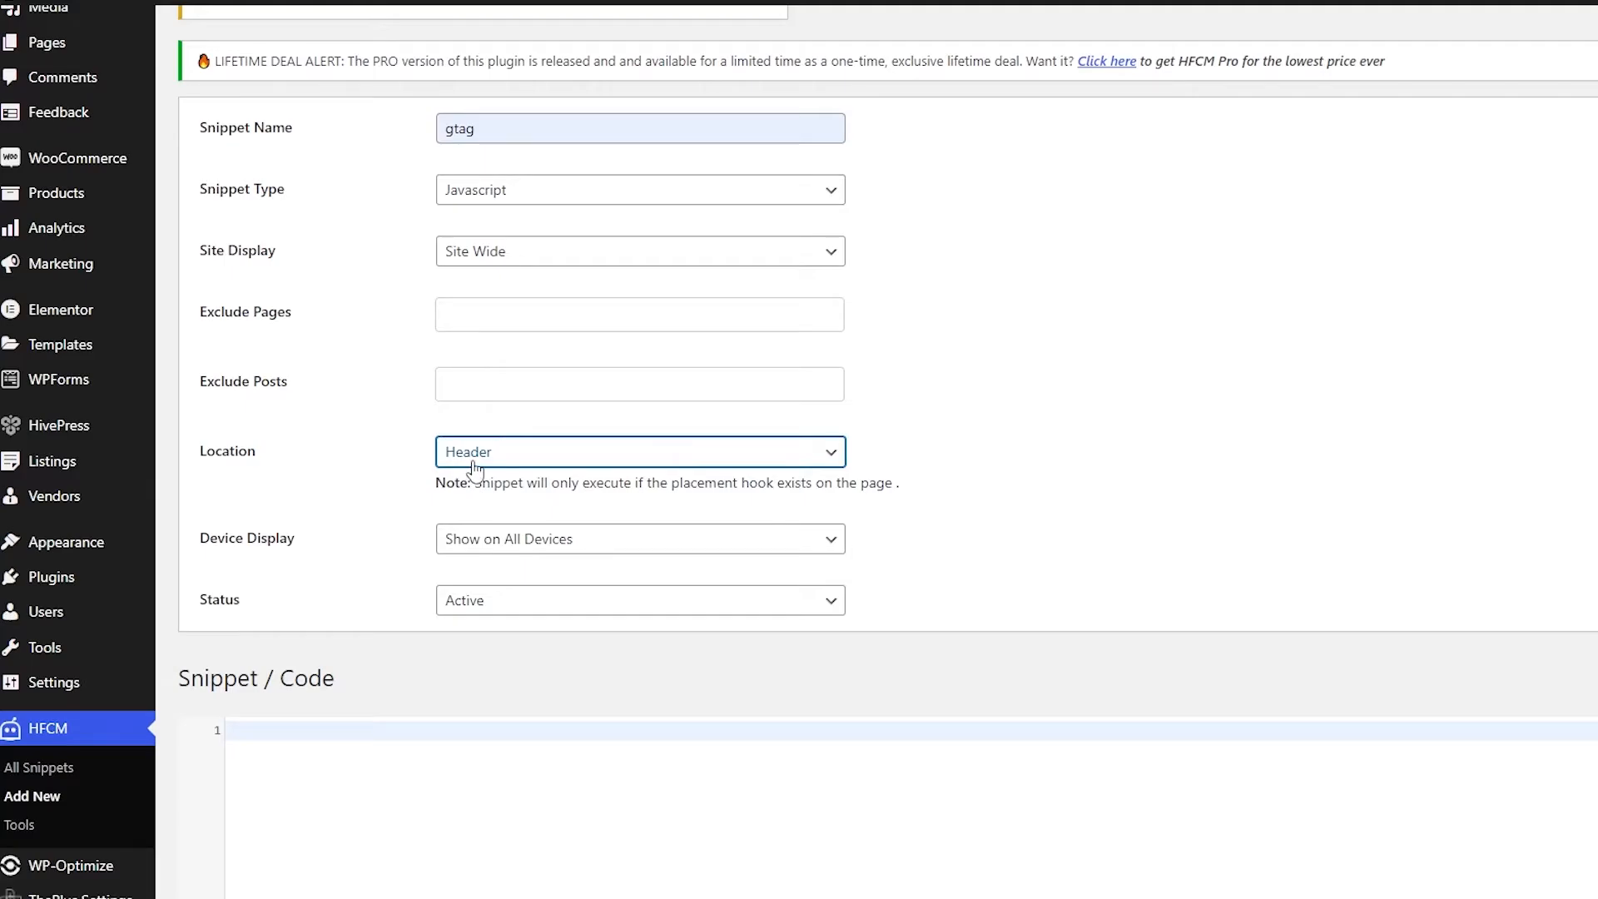
Step: Paste the copied Google Analytics Global site tag code into the snippet code area and save the snippet
scroll(475, 468, down, 4)
click(457, 526)
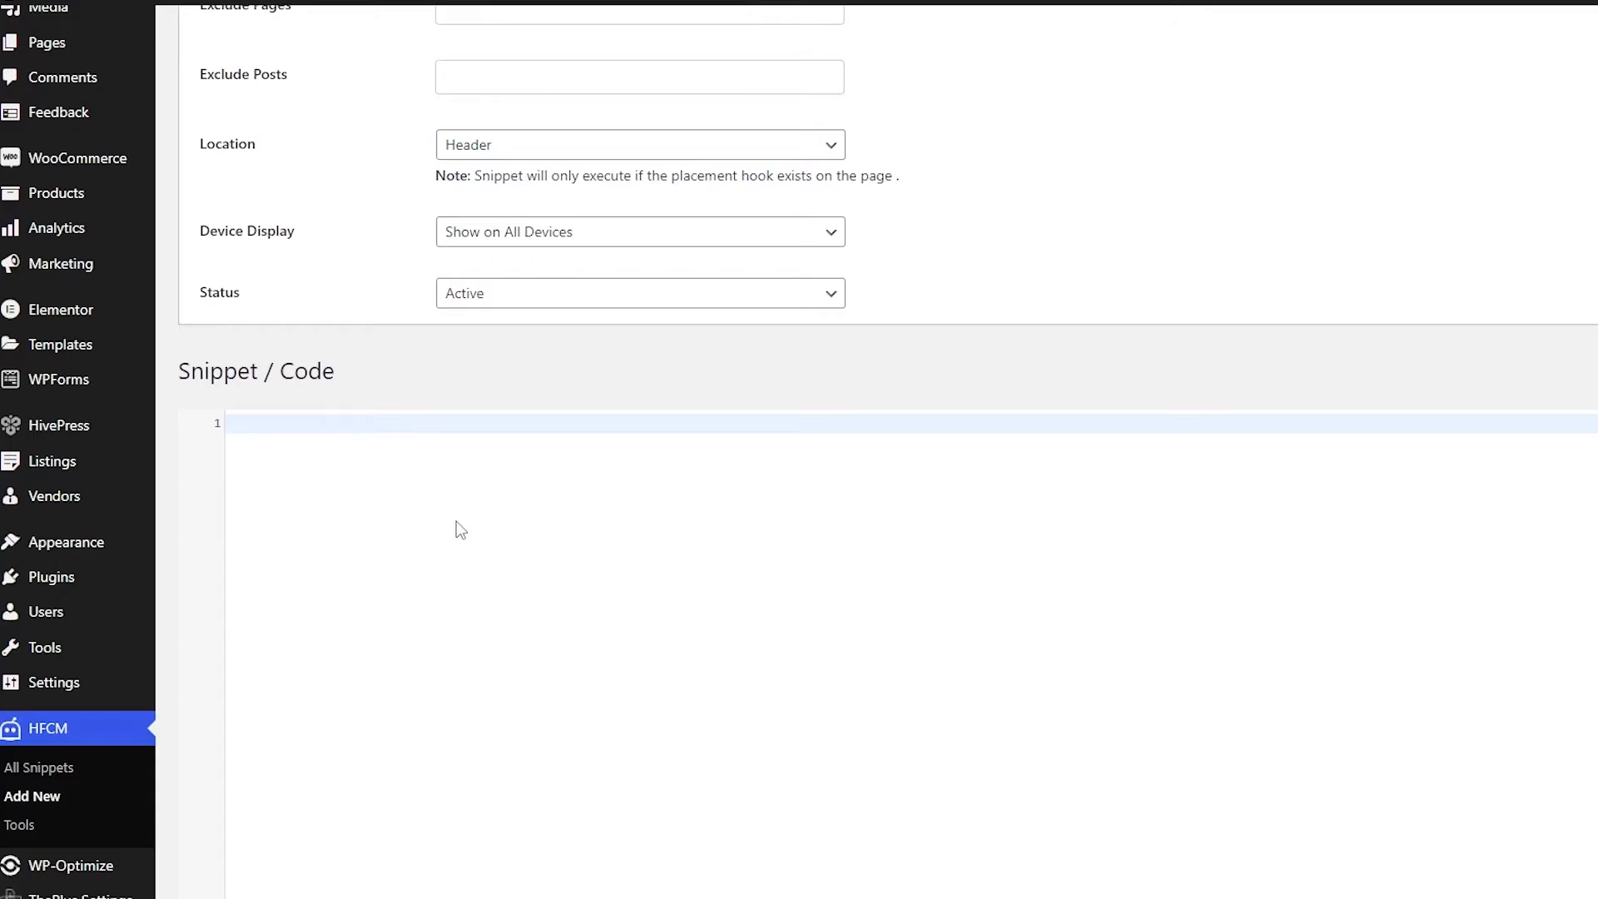
drag(180, 378, 396, 366)
click(386, 449)
text(<!-- Global site tag (gtag.js) - Google Analytics --> <script async src="https://www.googletagmanager.com/gtag/js?id=G-PHMTTC00D1"></script> <script>   window.dataLayer = window.dataLayer || [];   function gtag(){dataLayer.push(arguments);}   gtag('js', new Date());    gtag('config', 'G-PHMTTC00D1'); </script>)
scroll(542, 517, down, 3)
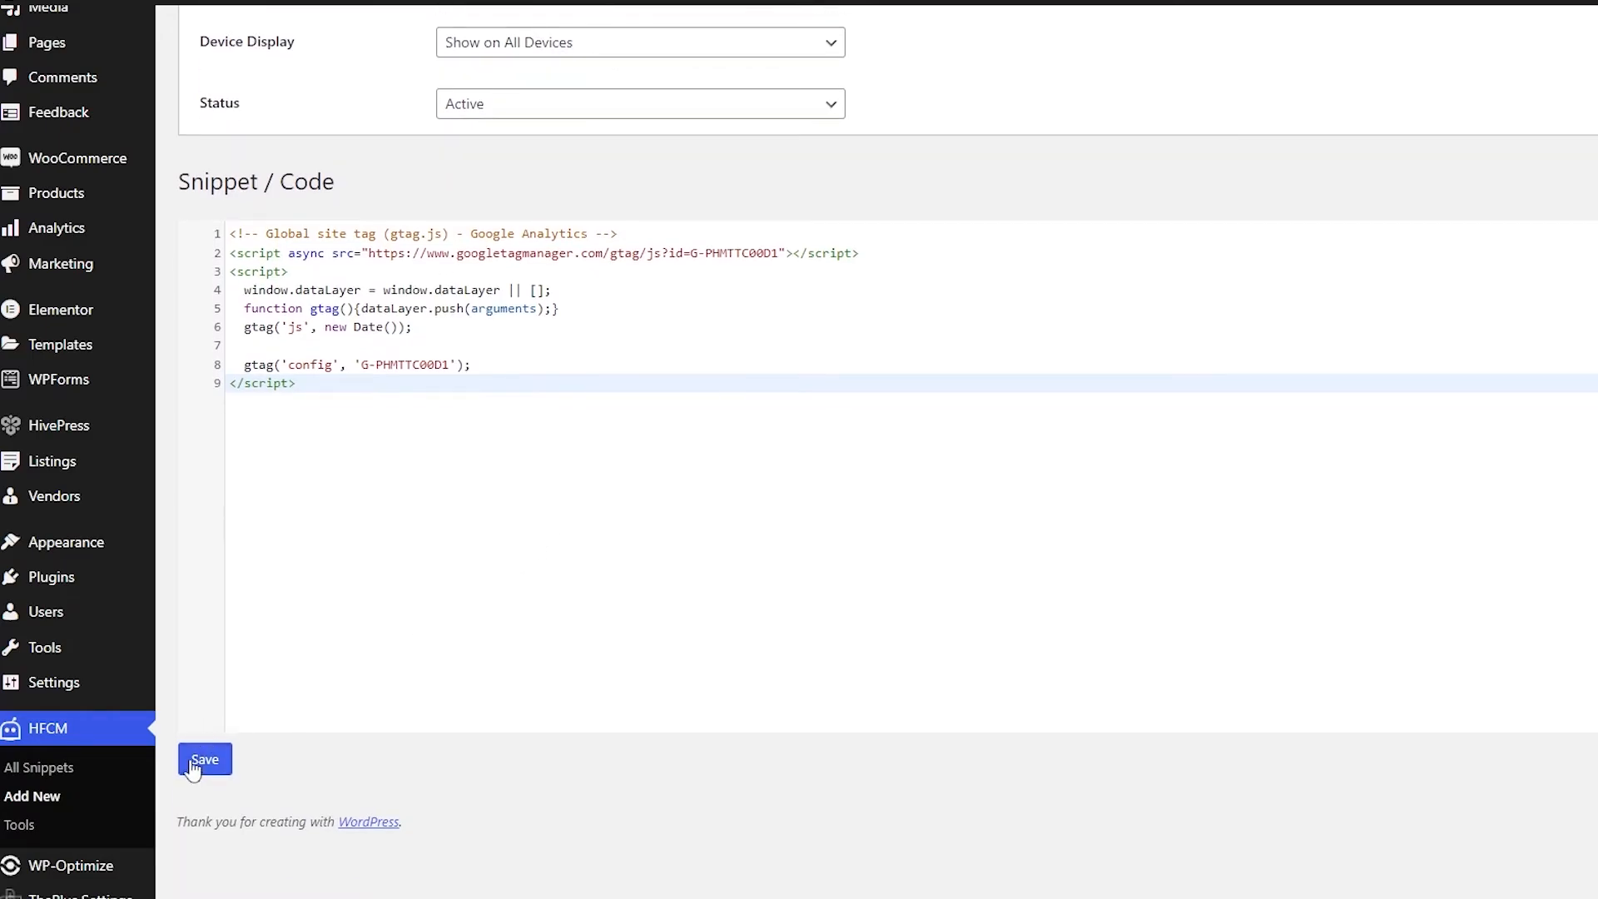
click(206, 761)
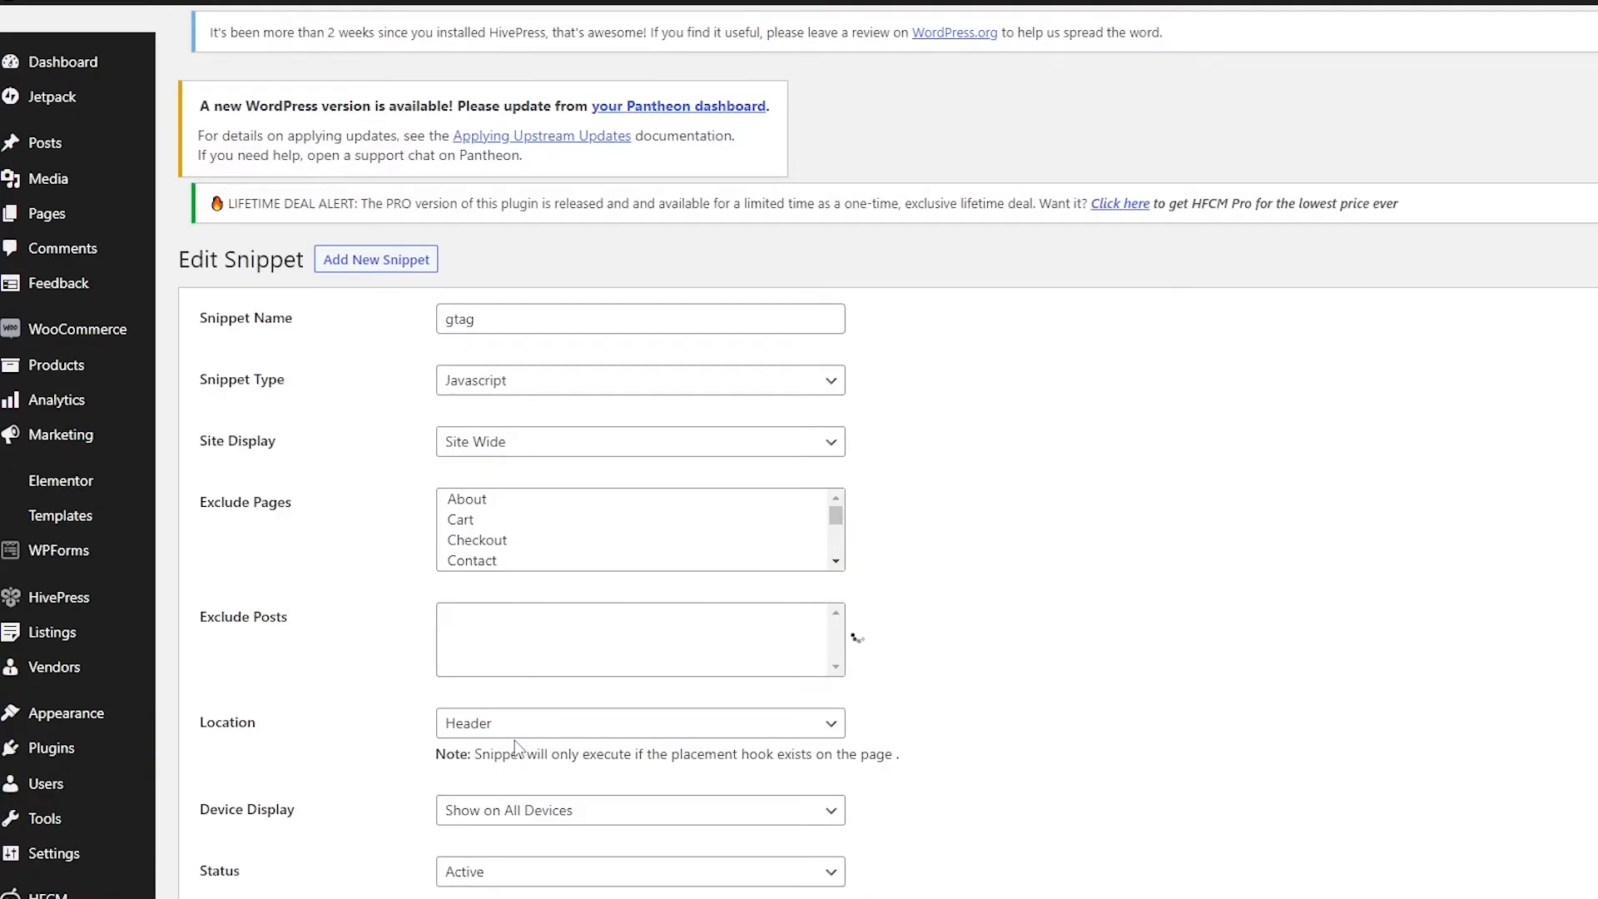
Step: Review the saved gtag snippet's settings and code
scroll(342, 331, down, 7)
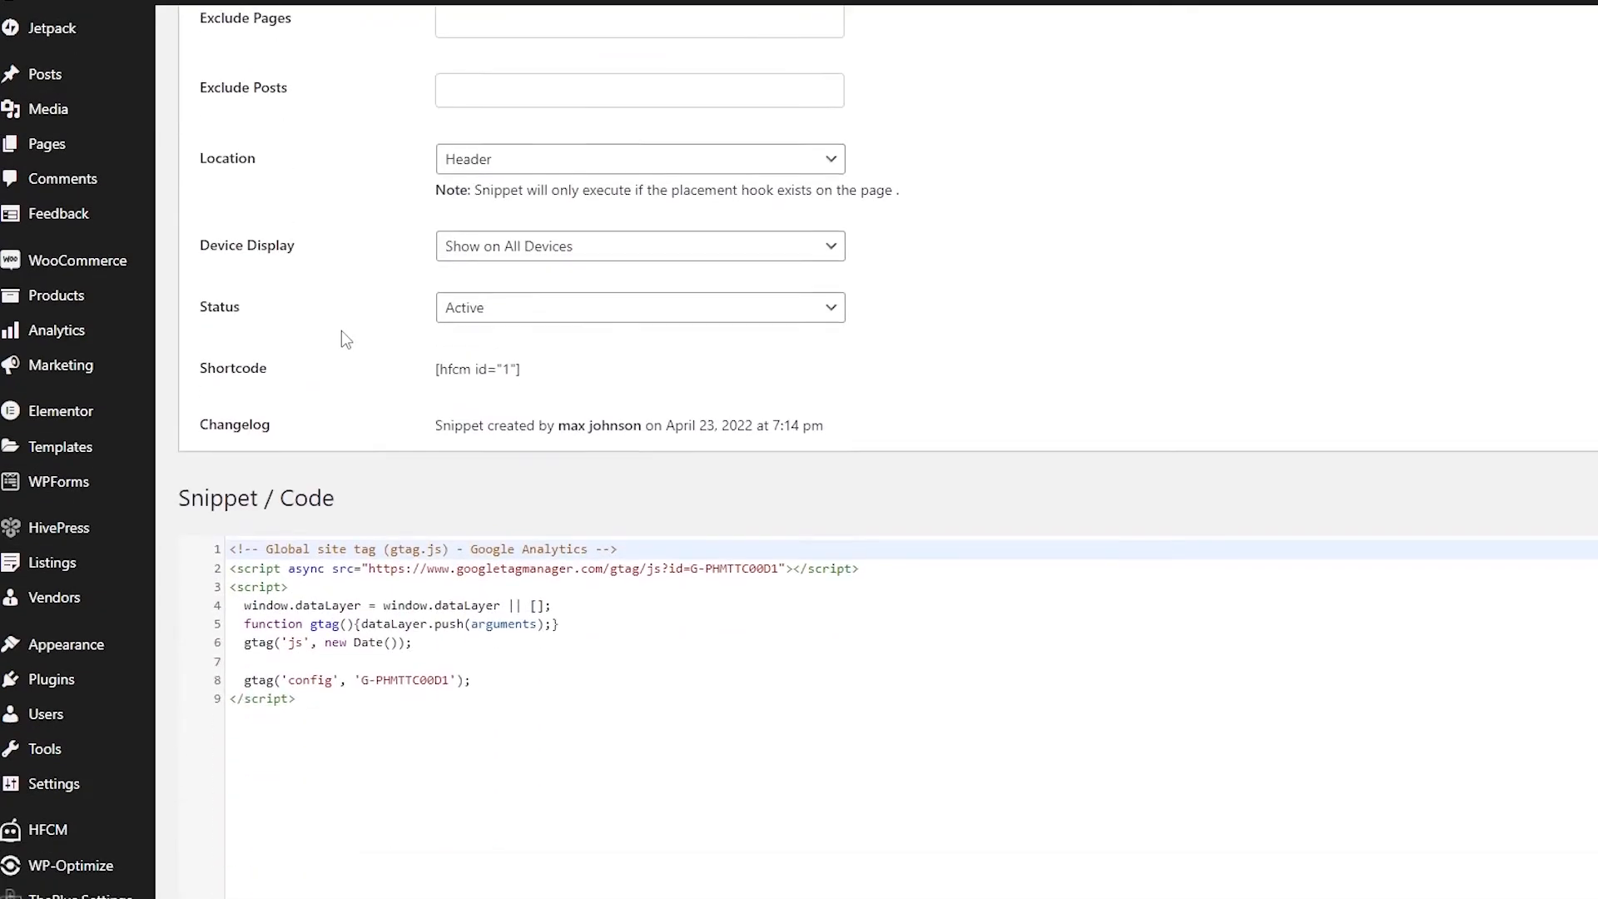
scroll(421, 589, up, 6)
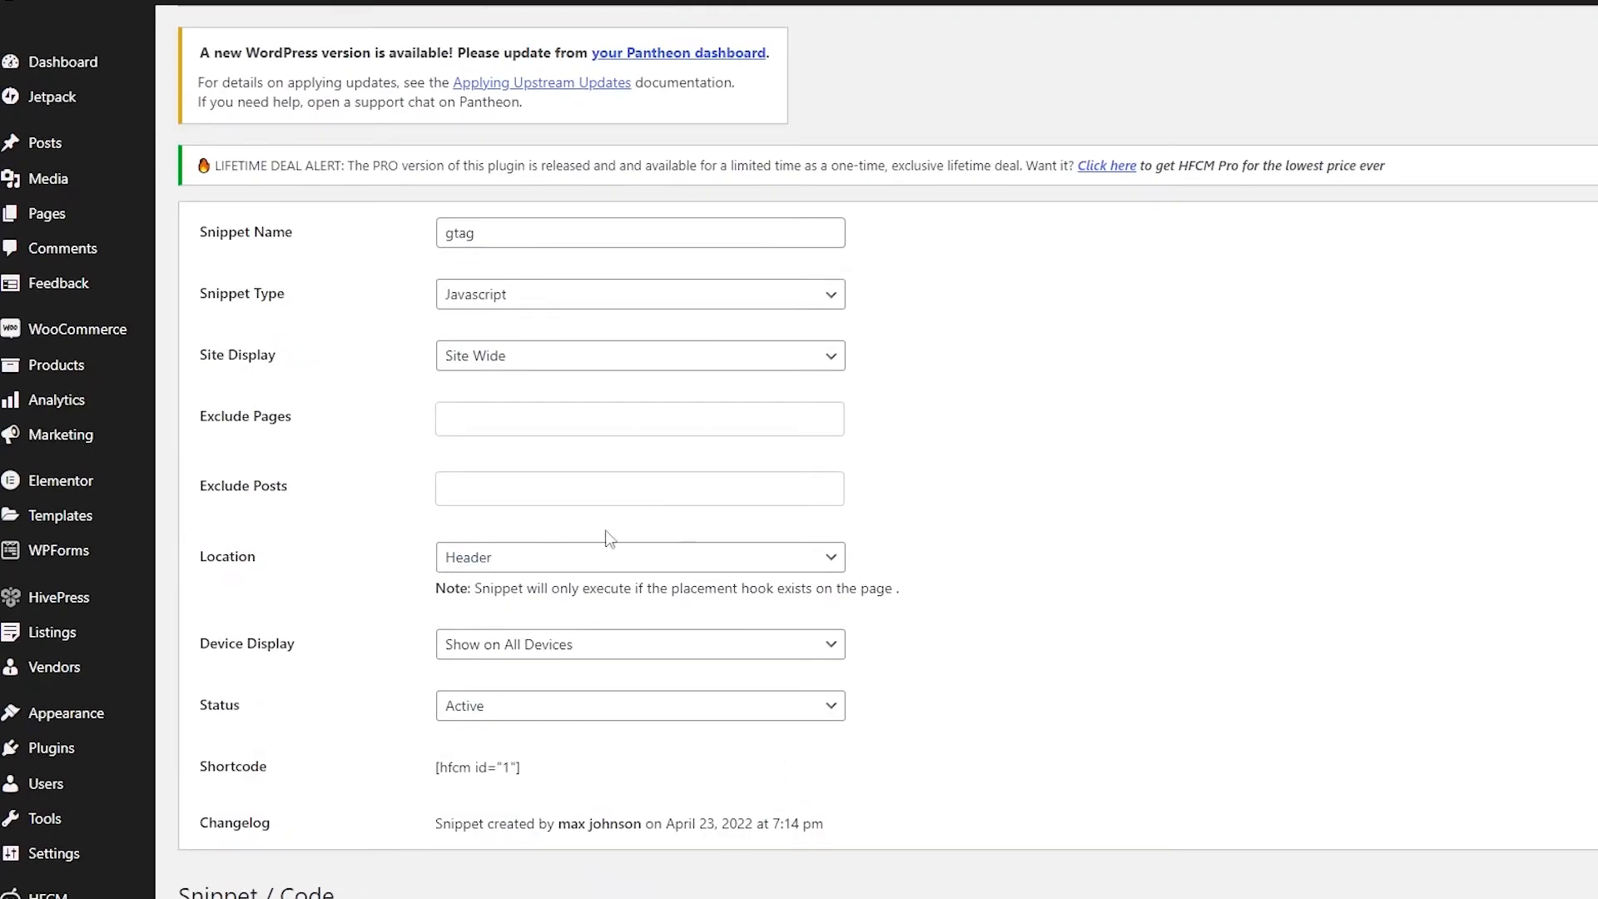
scroll(491, 559, up, 1)
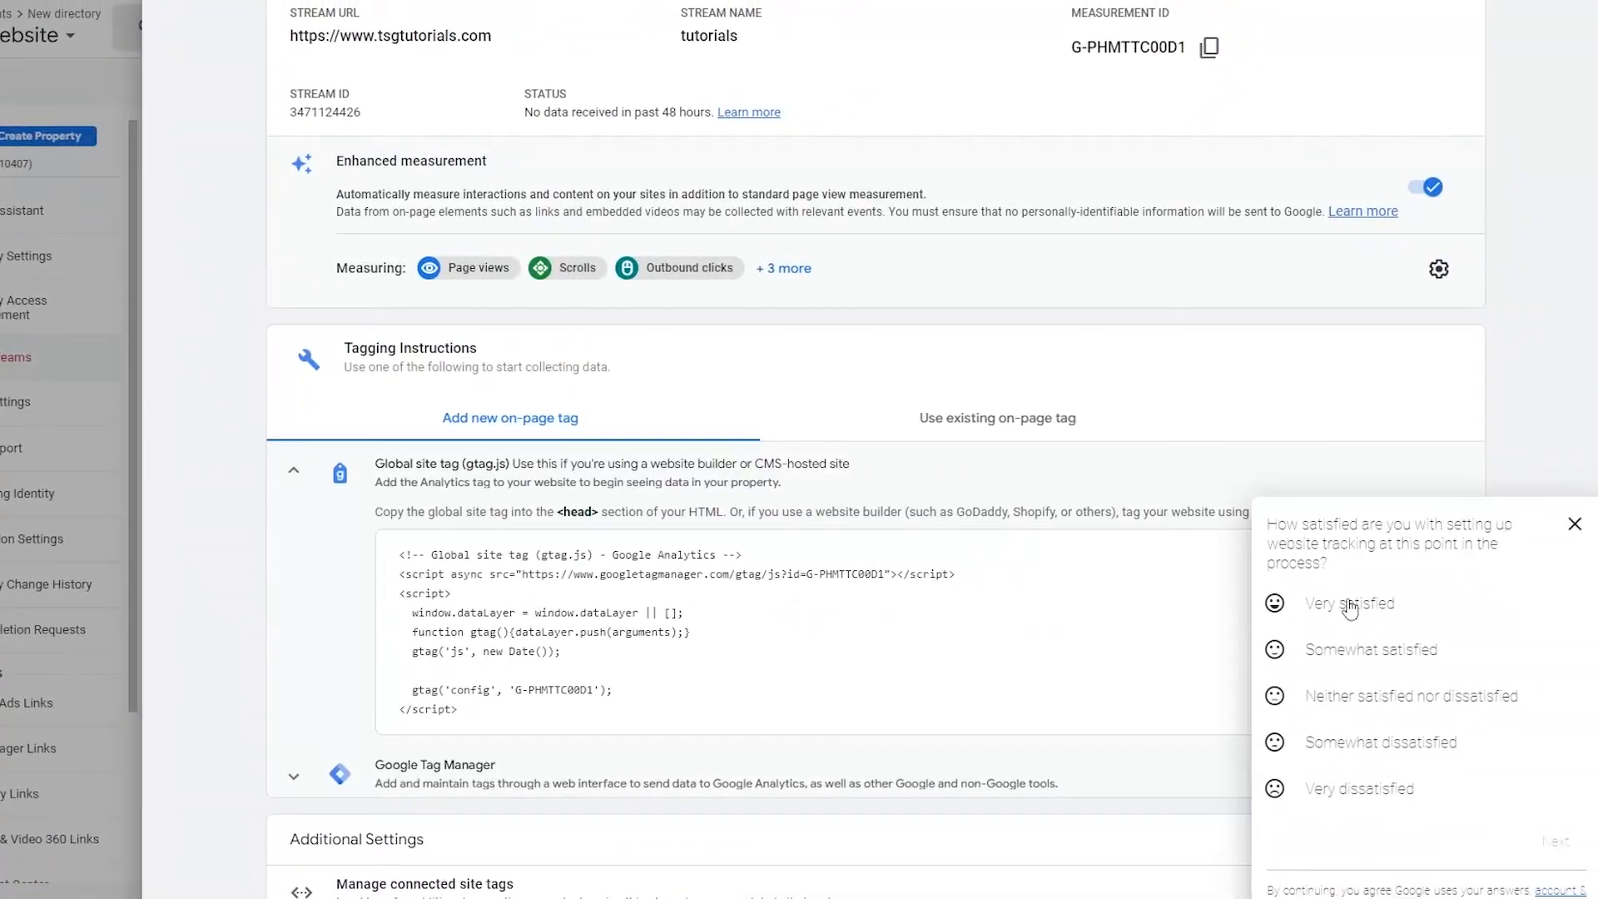
Step: Switch to the Google Analytics web stream details, dismiss the satisfaction survey and collapse the Global site tag instructions
click(1574, 524)
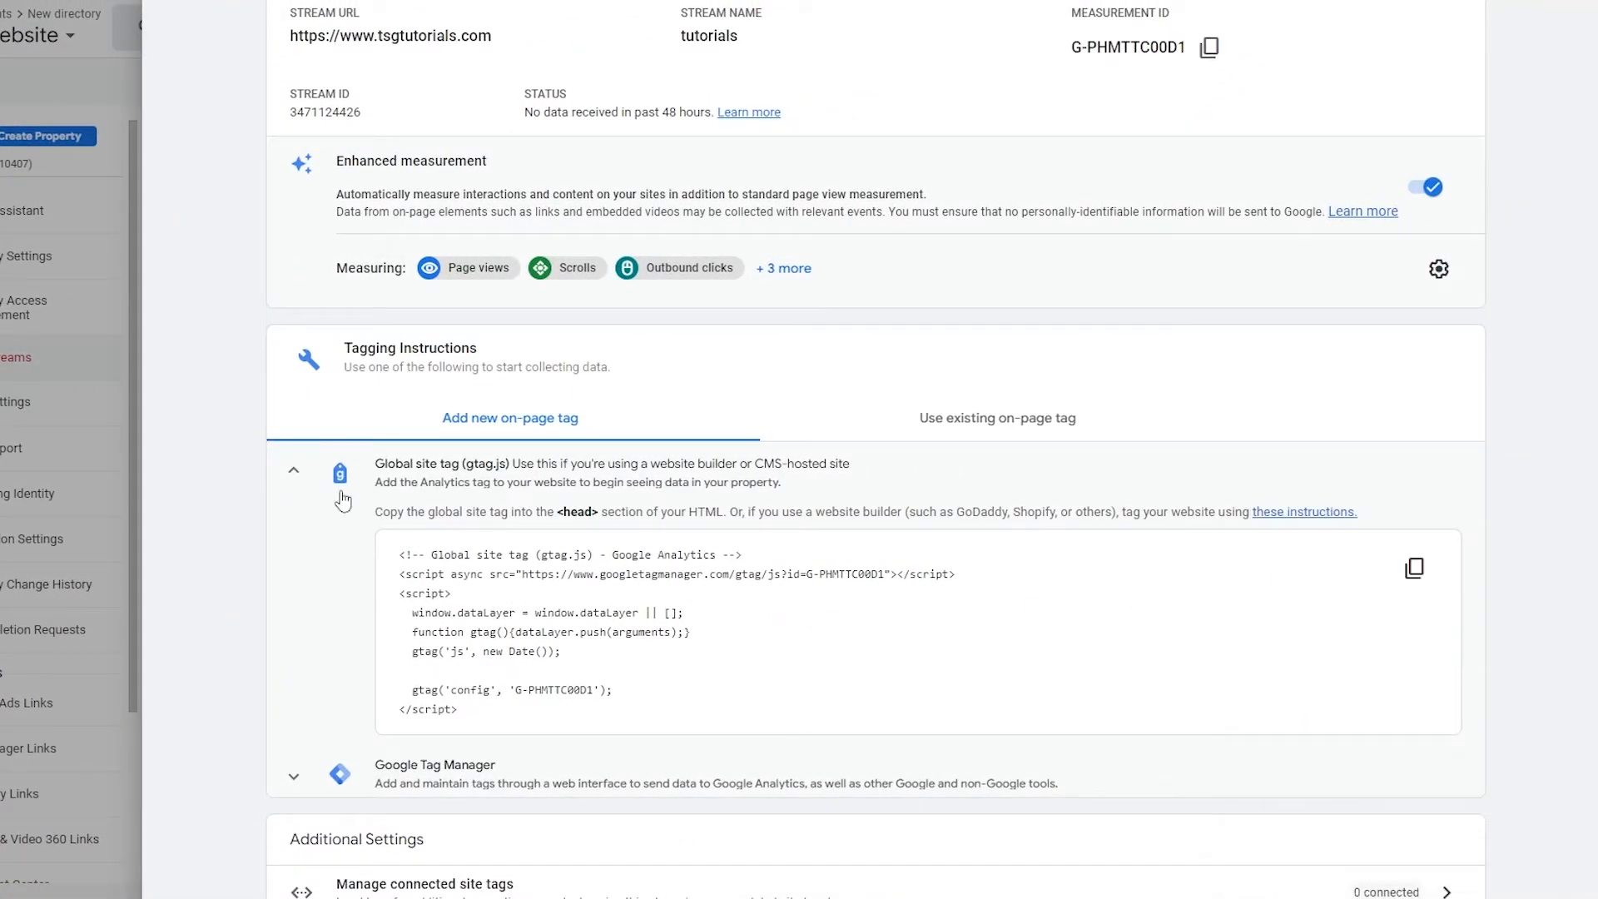
click(296, 469)
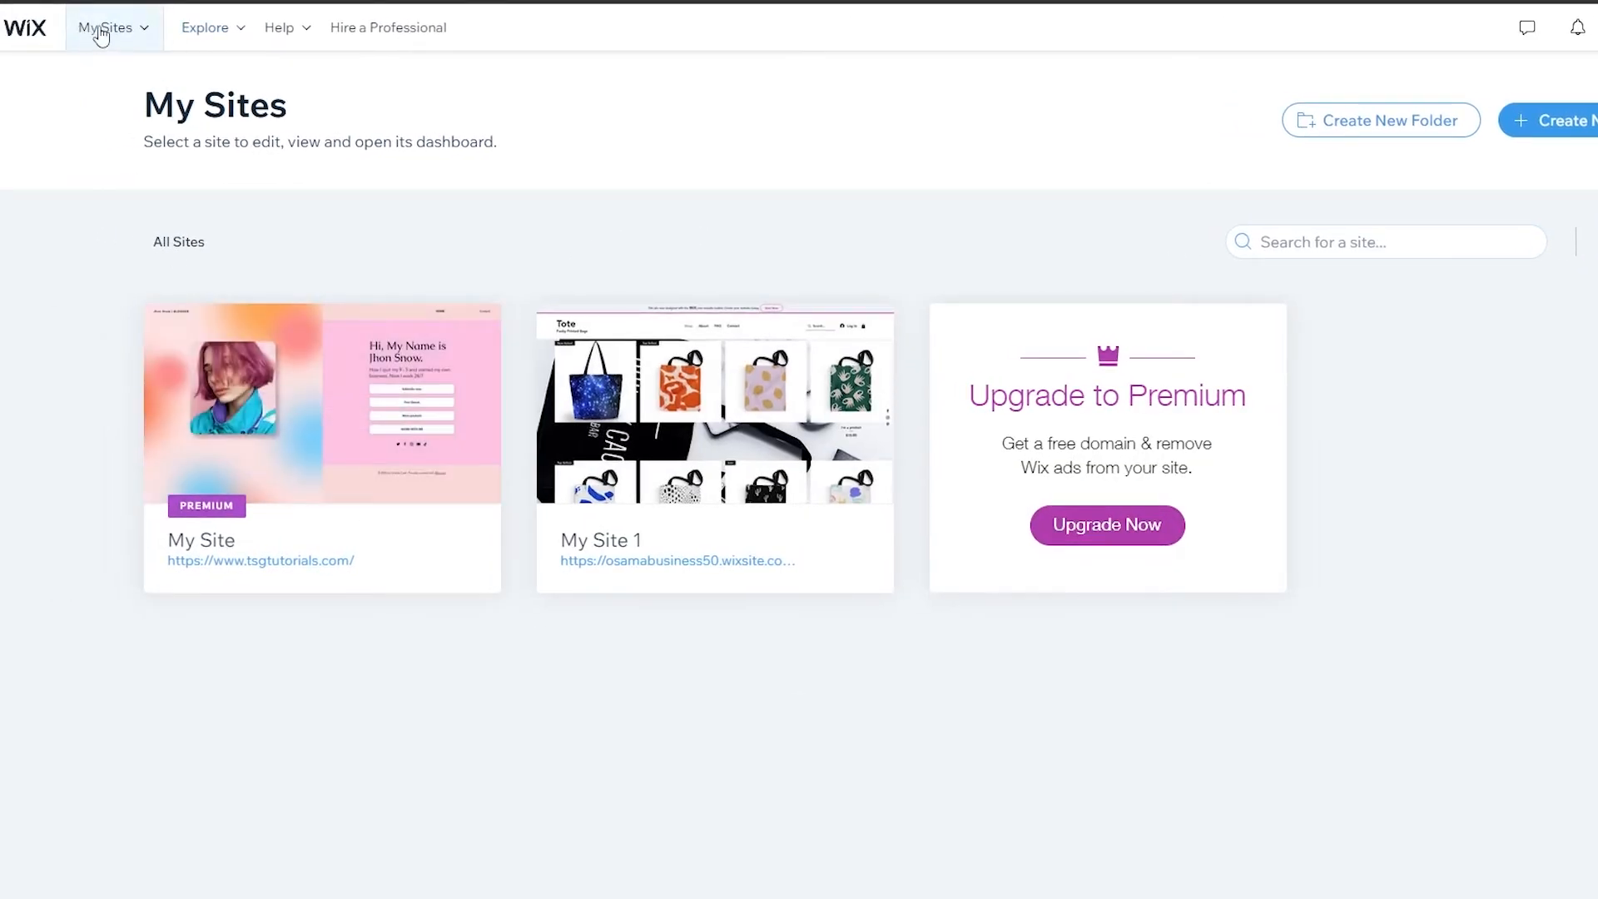
Step: Switch to Wix, open the dashboard of the premium site My Site and go to its Marketing Integrations
mouse_move(143, 33)
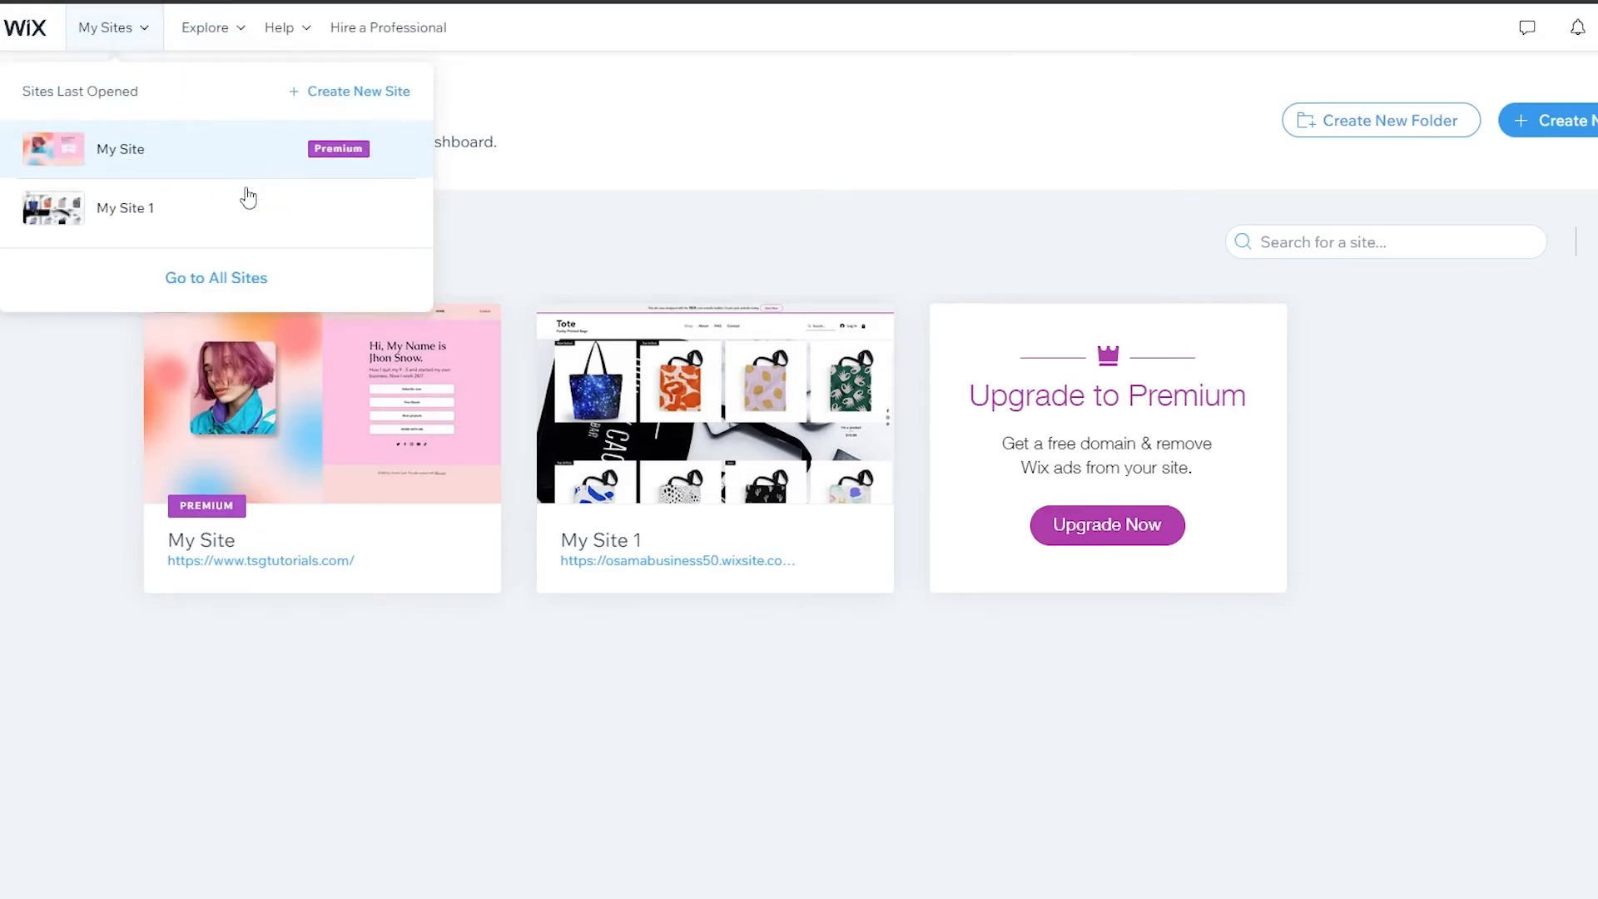
click(291, 200)
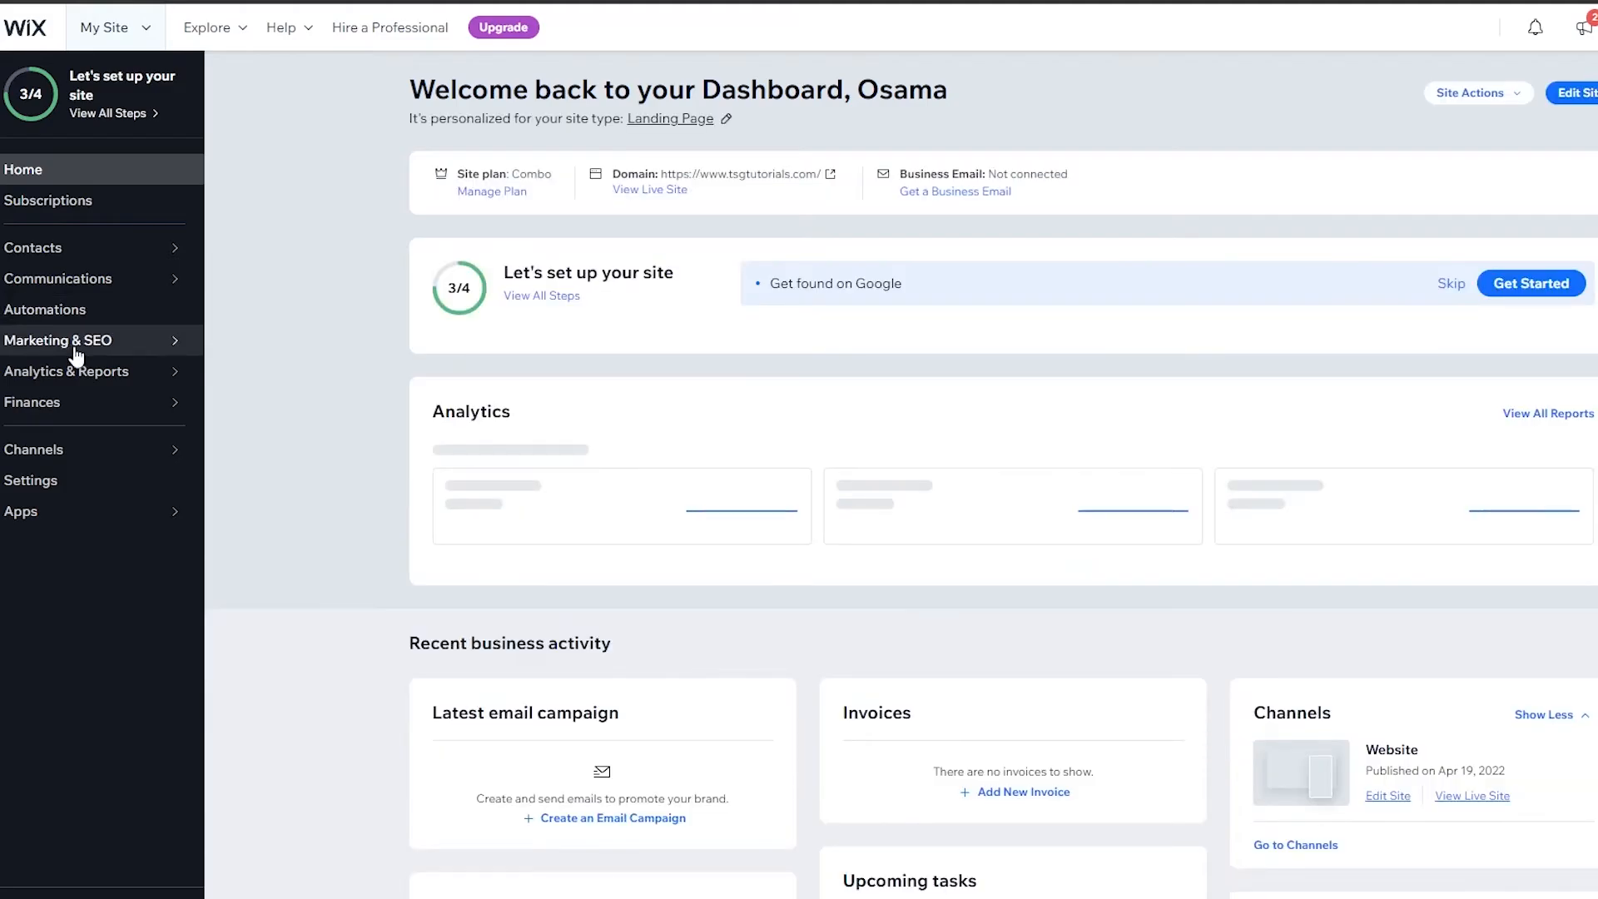
mouse_move(76, 354)
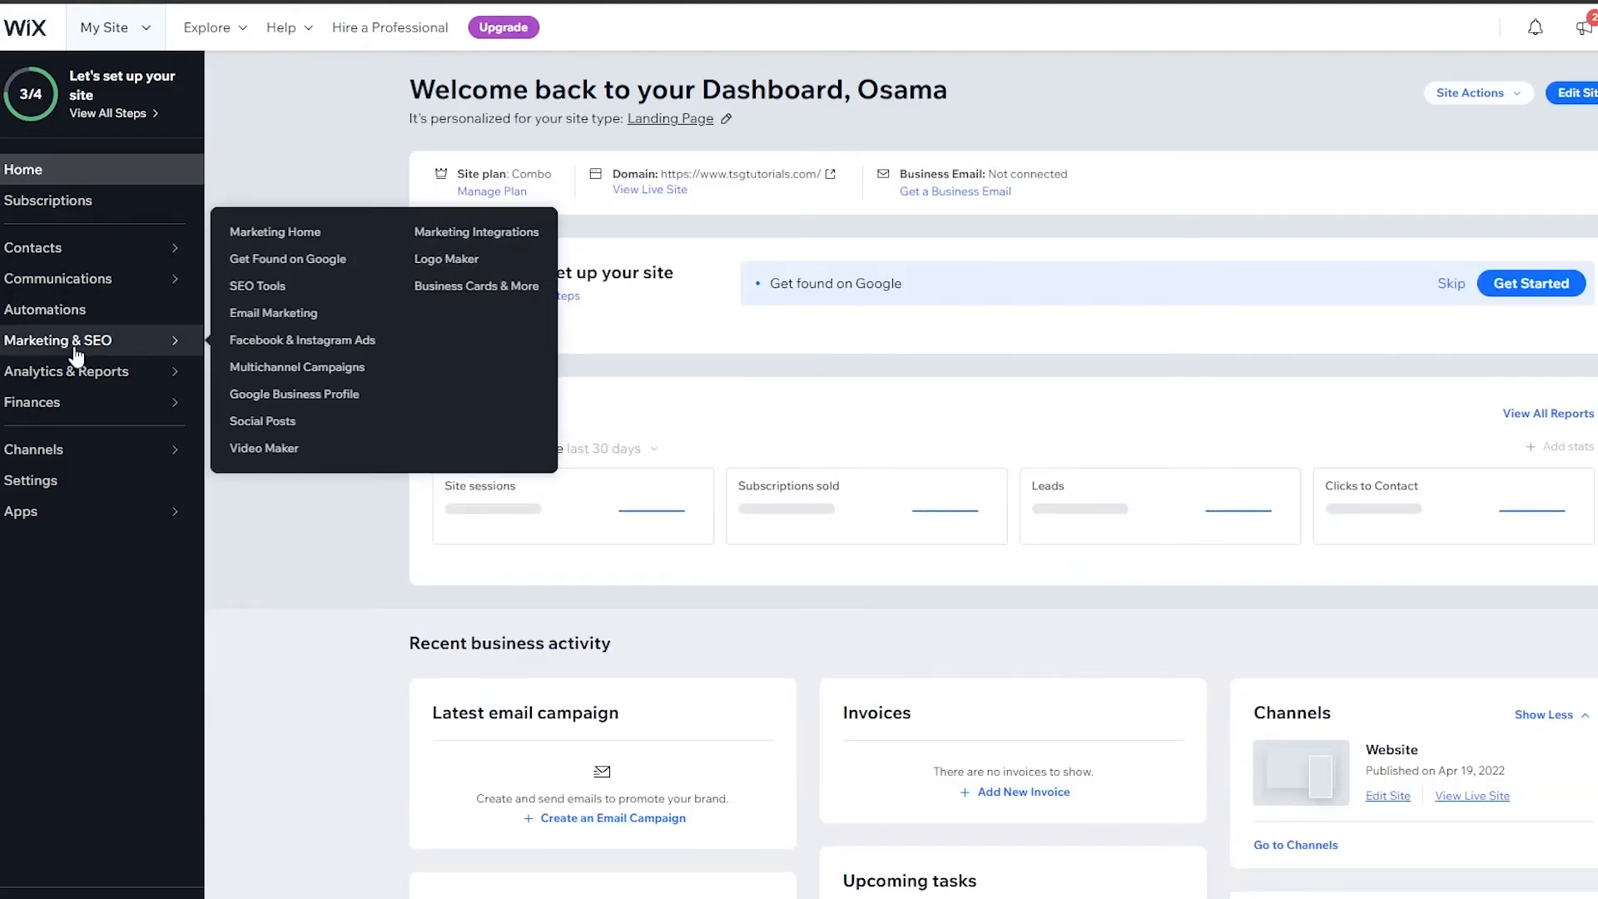
click(483, 242)
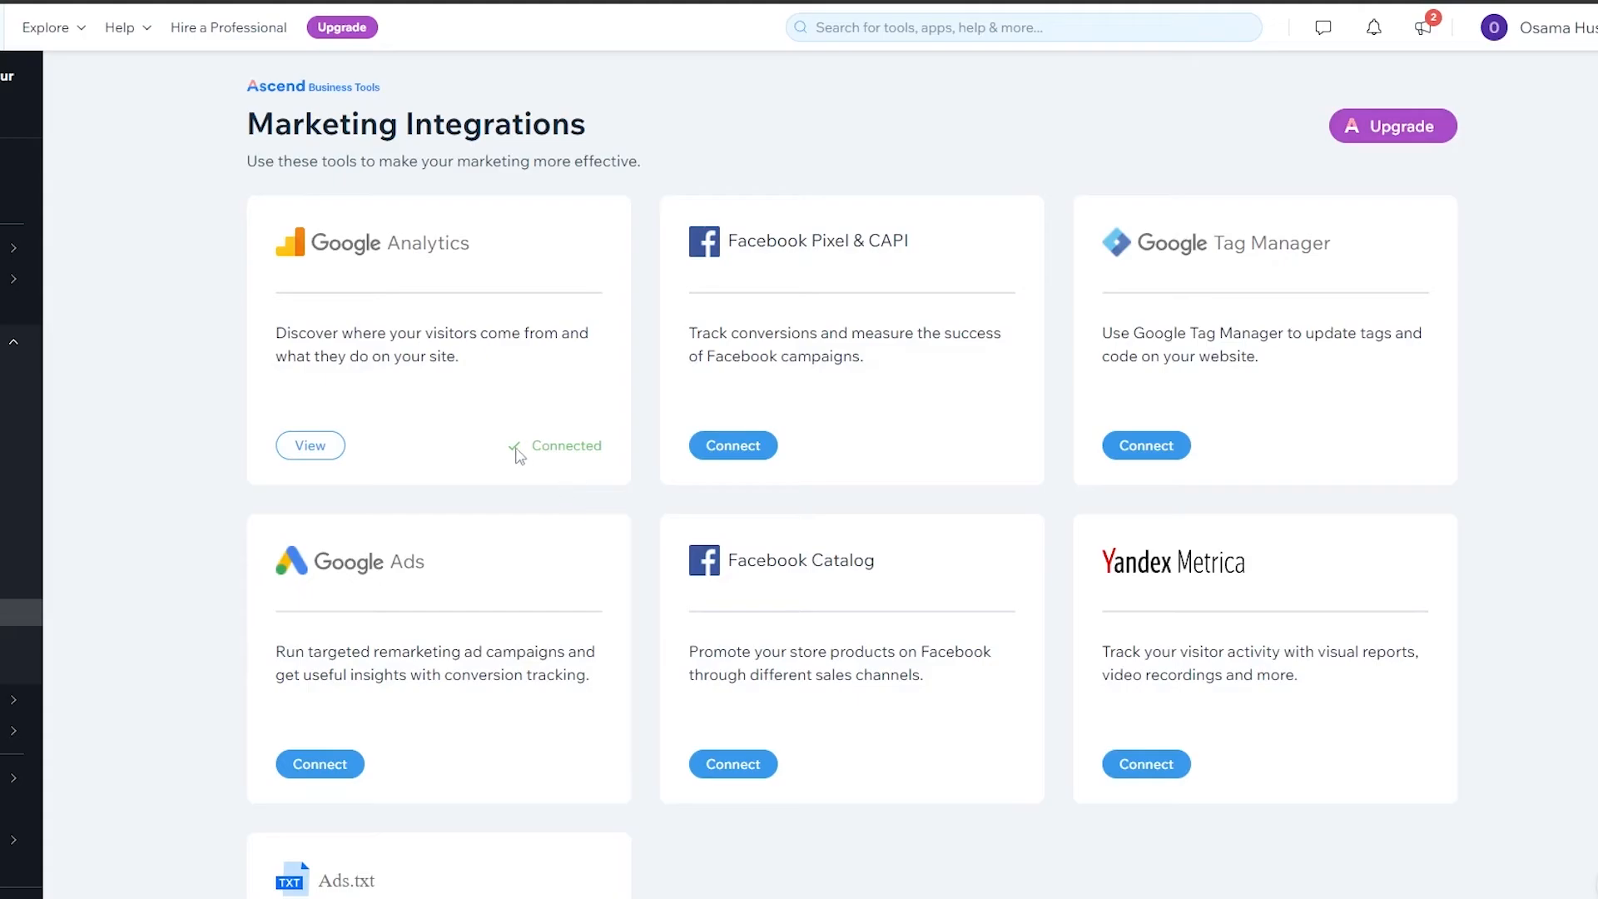
Step: Highlight the connection status on the Google Analytics card and open that integration's page
drag(535, 445, 608, 446)
click(607, 423)
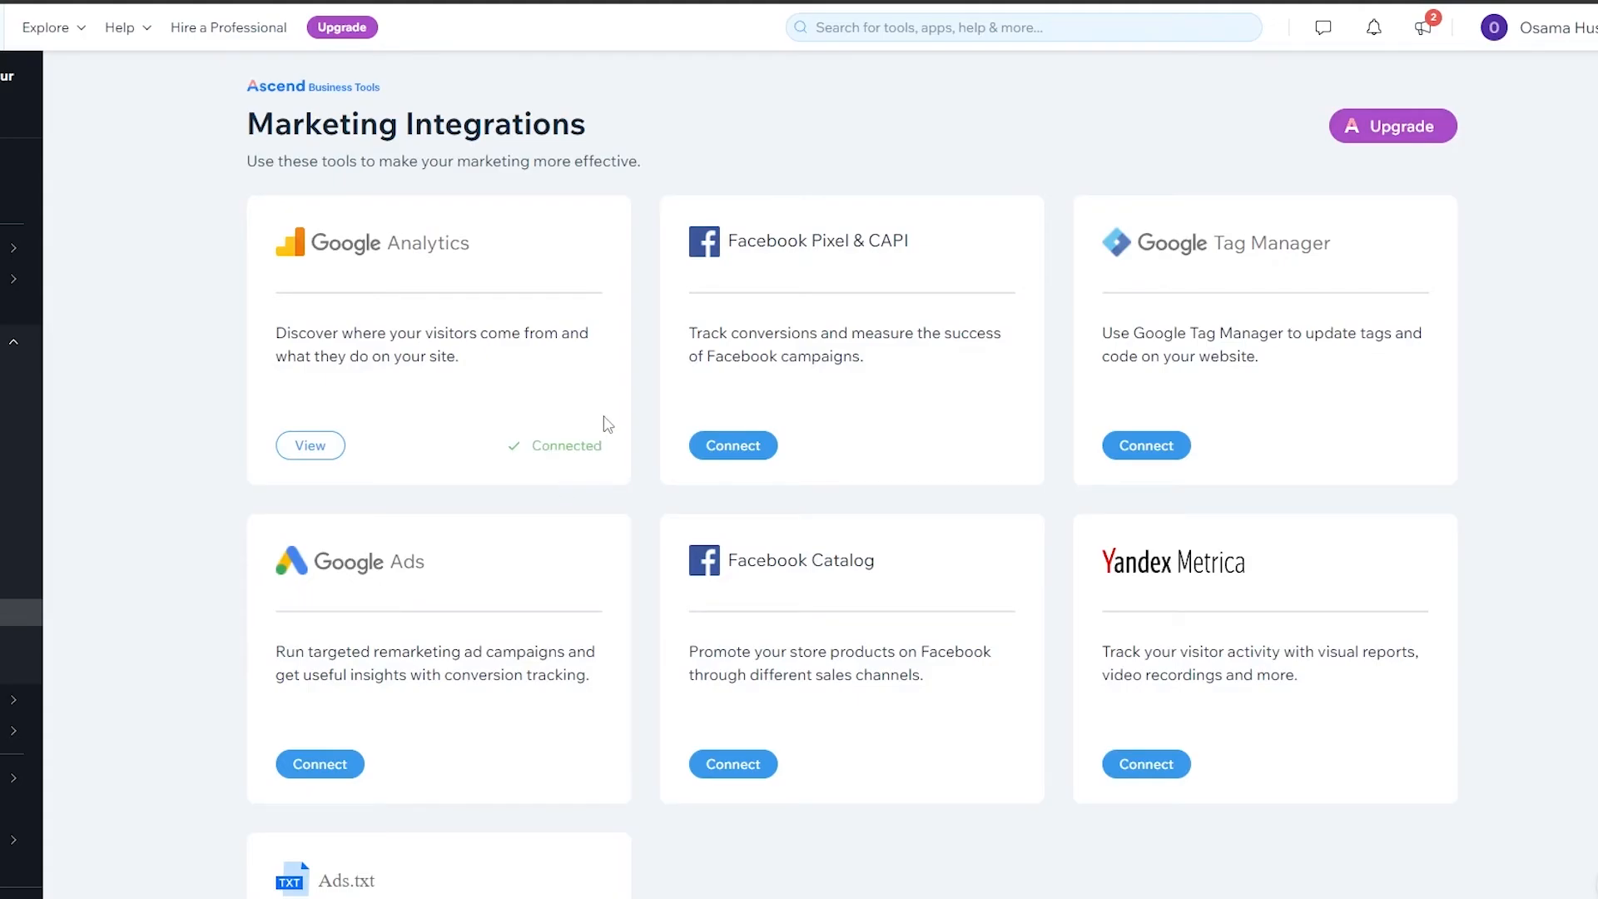
click(323, 448)
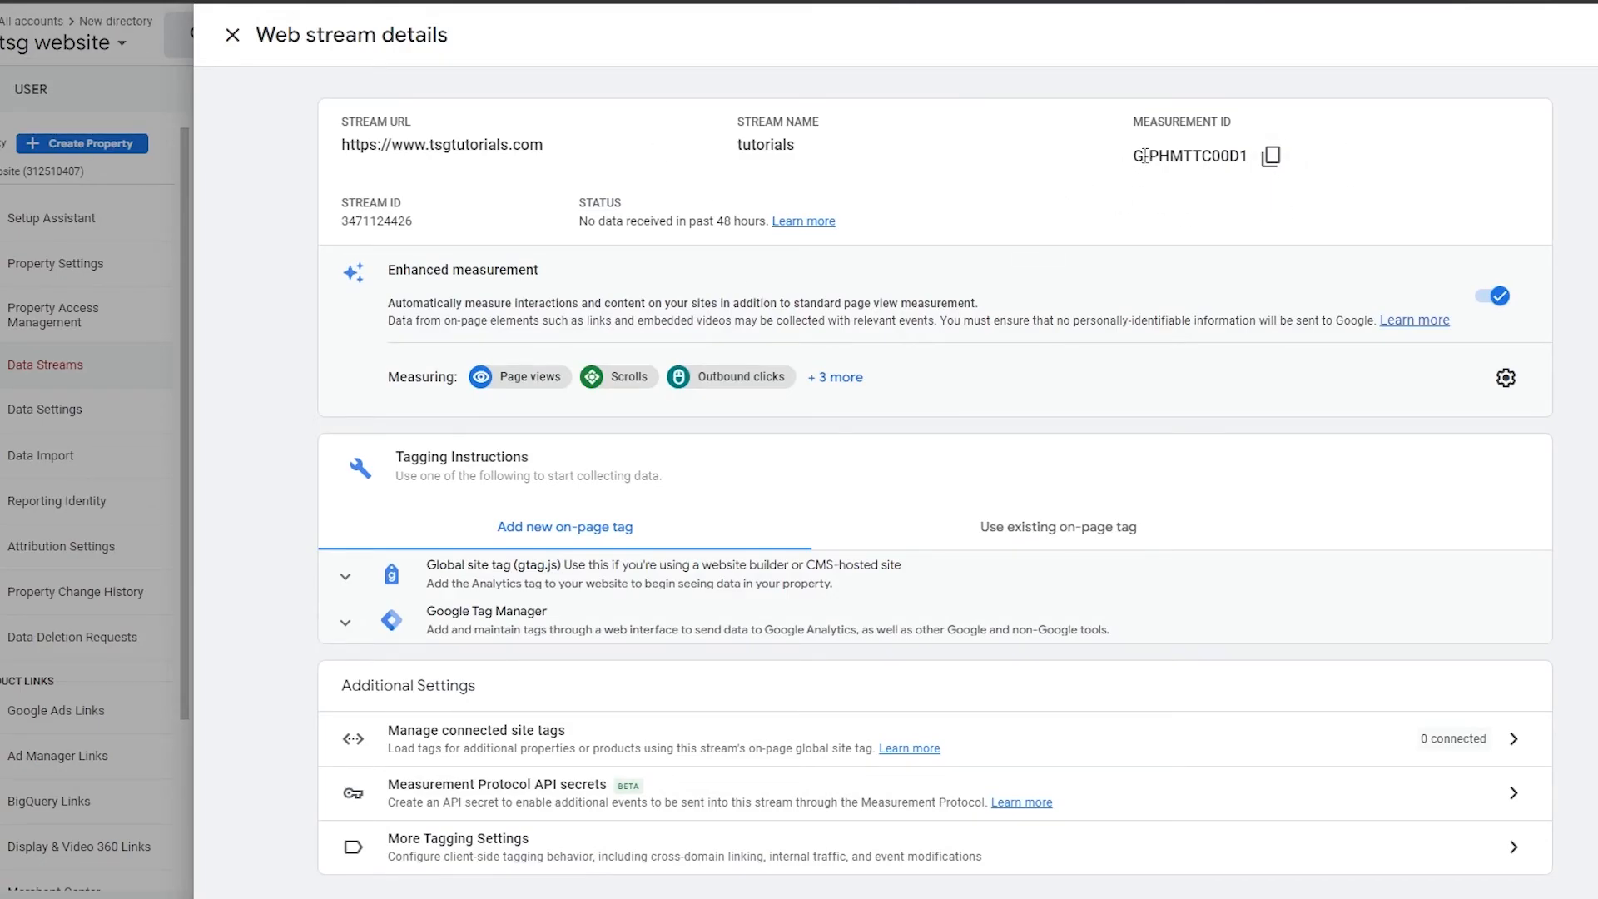
Step: Switch to the Google Analytics web stream details and copy the stream's measurement ID
drag(1139, 121, 1253, 122)
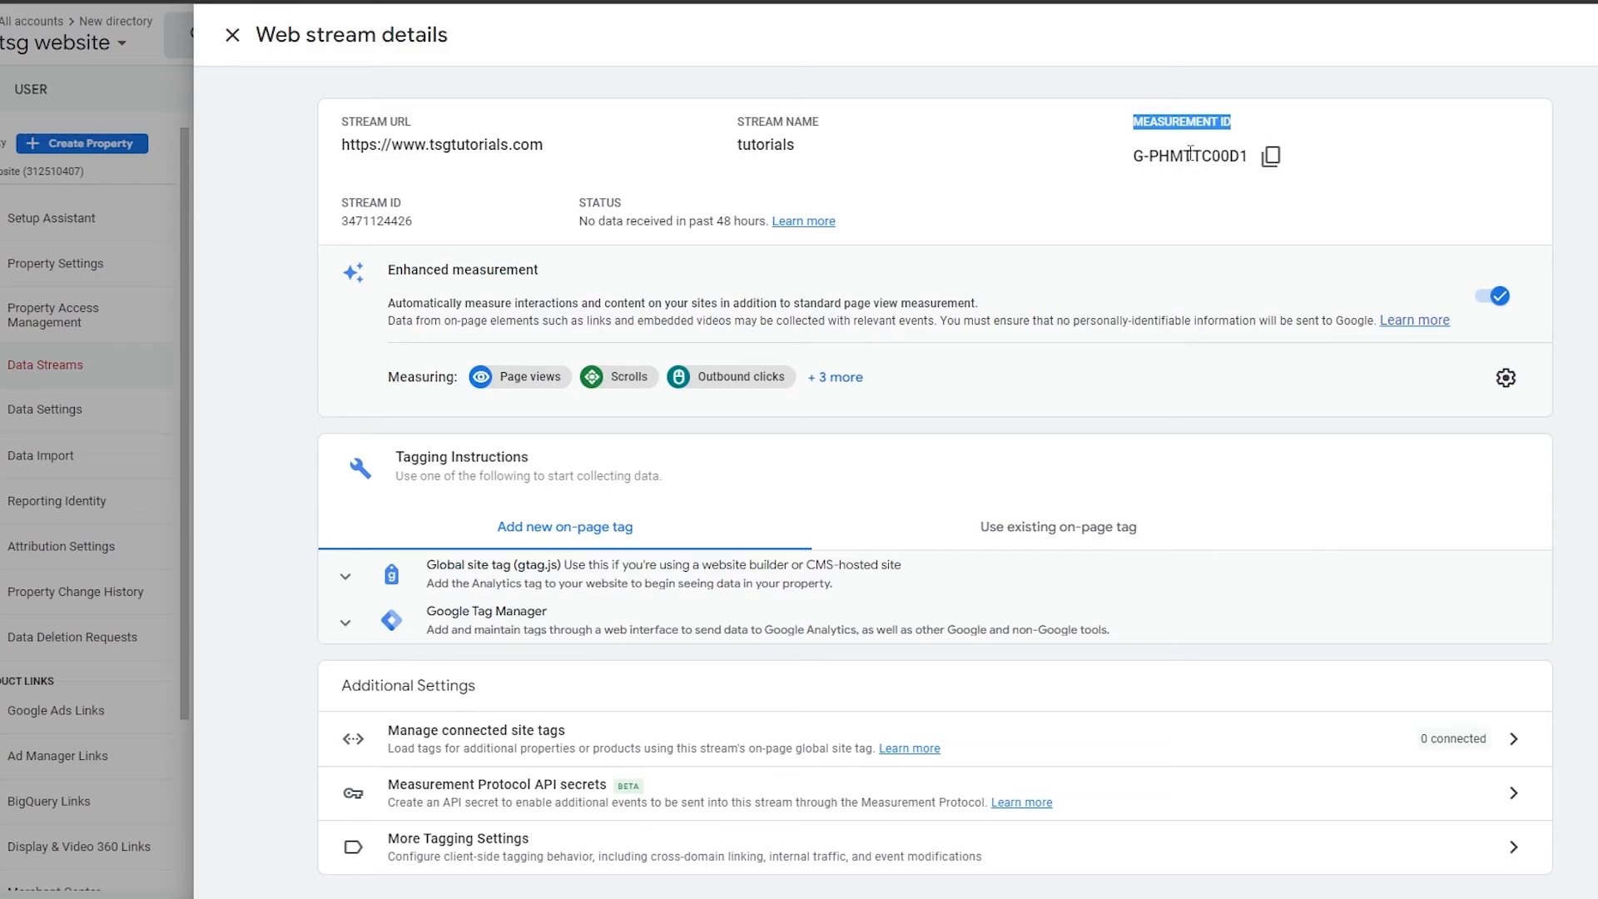
drag(1132, 156, 1253, 159)
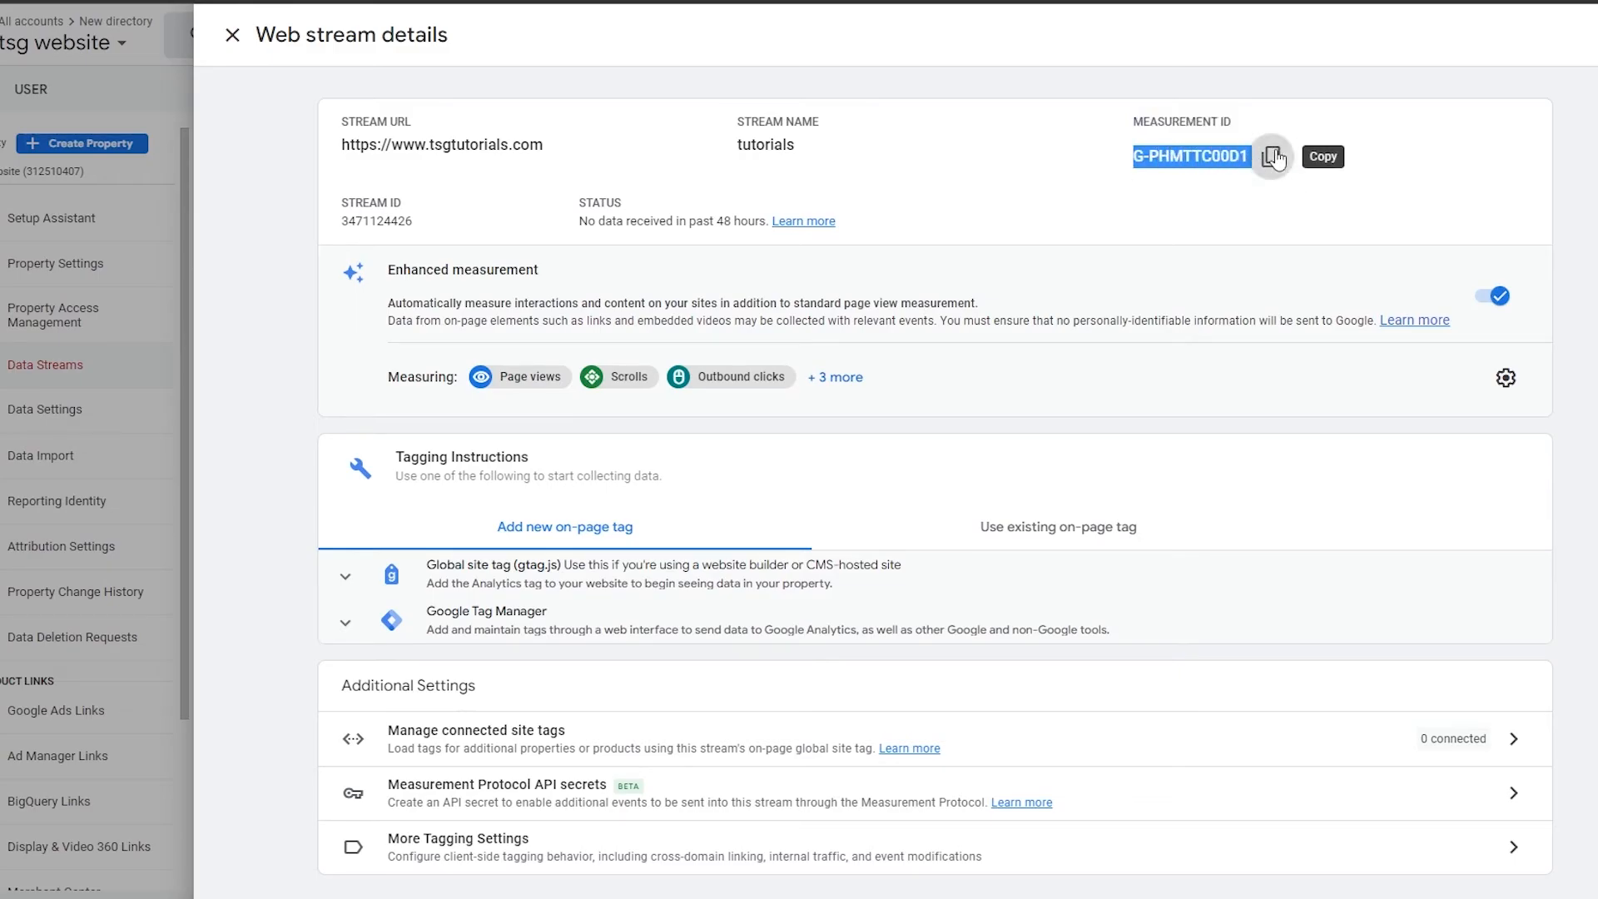
click(1274, 158)
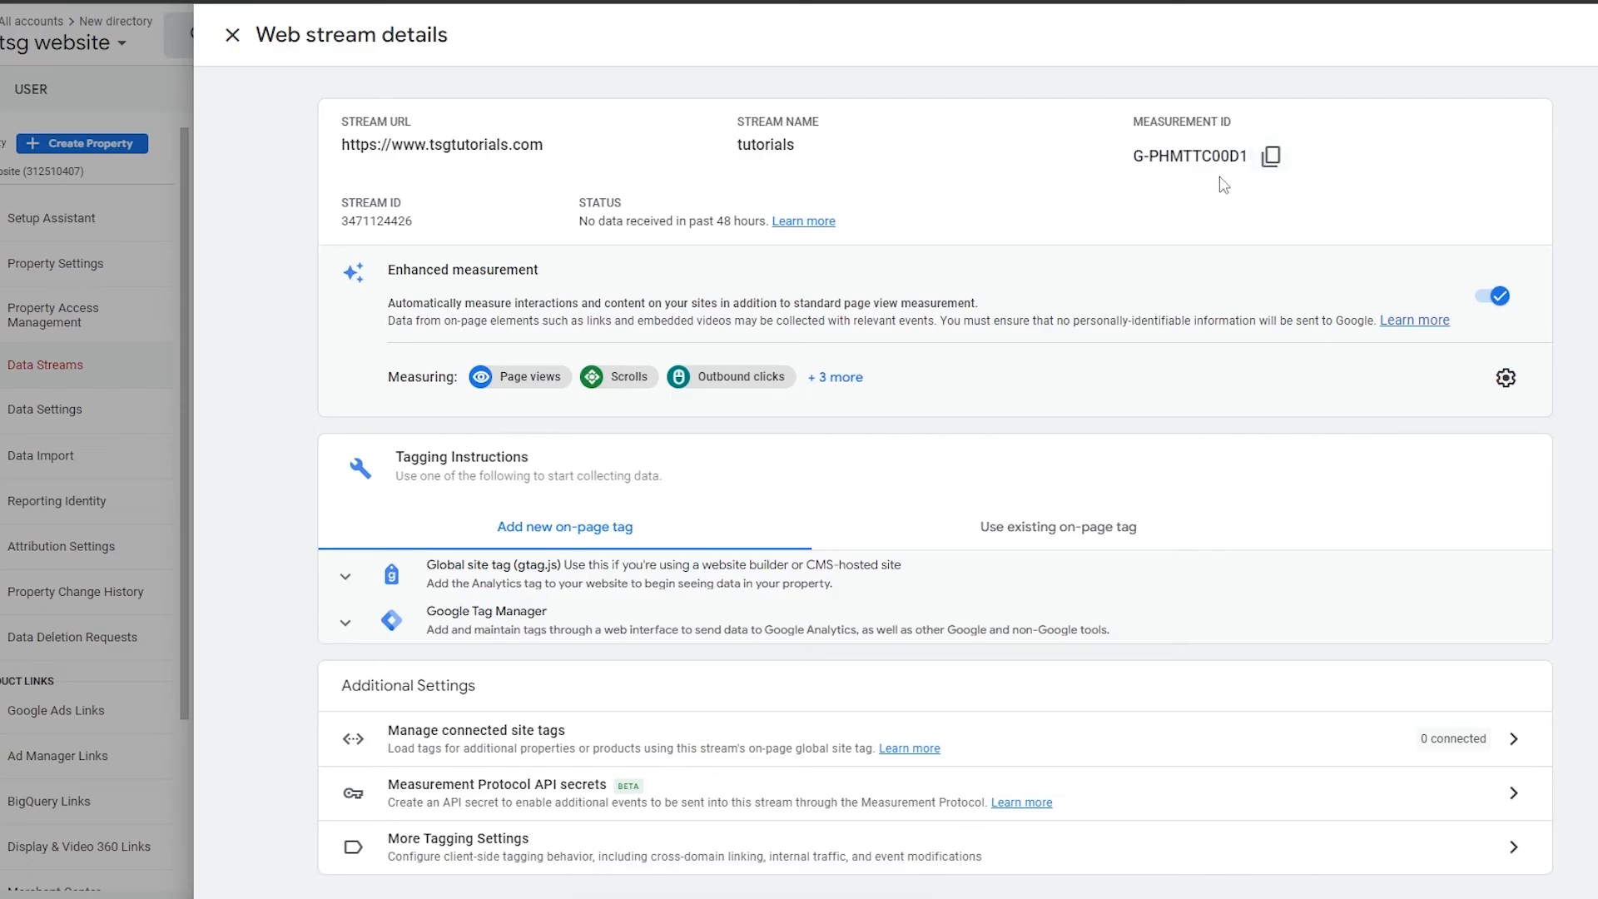
Step: Return to Wix in a maximized window, check the Google Analytics connection status and go back to Marketing Integrations
click(1047, 895)
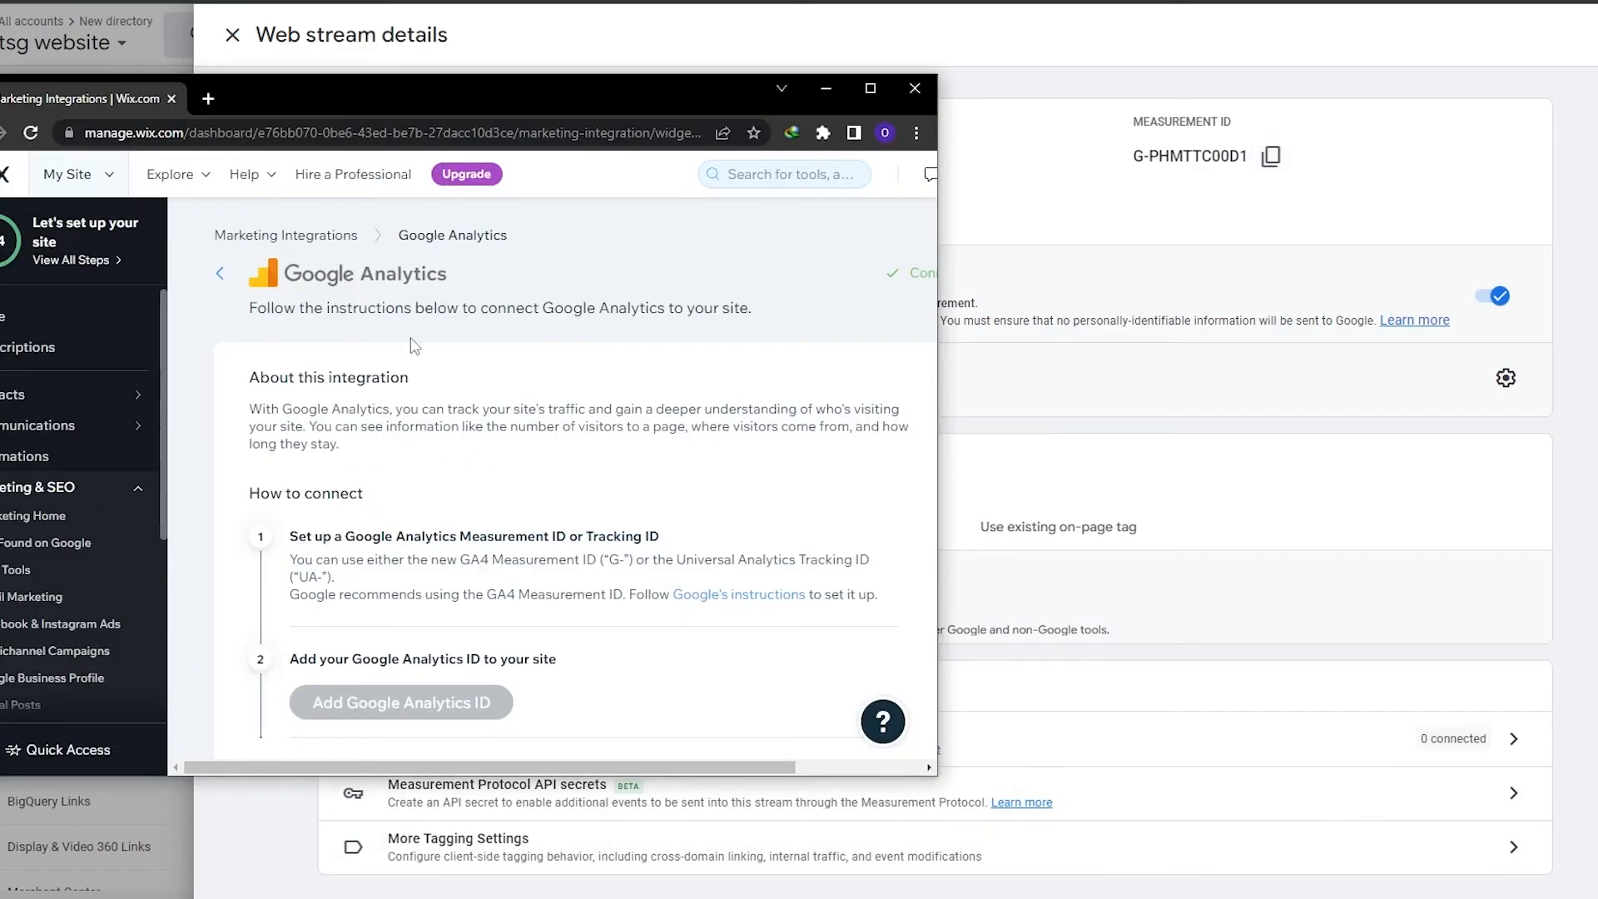
double_click(436, 98)
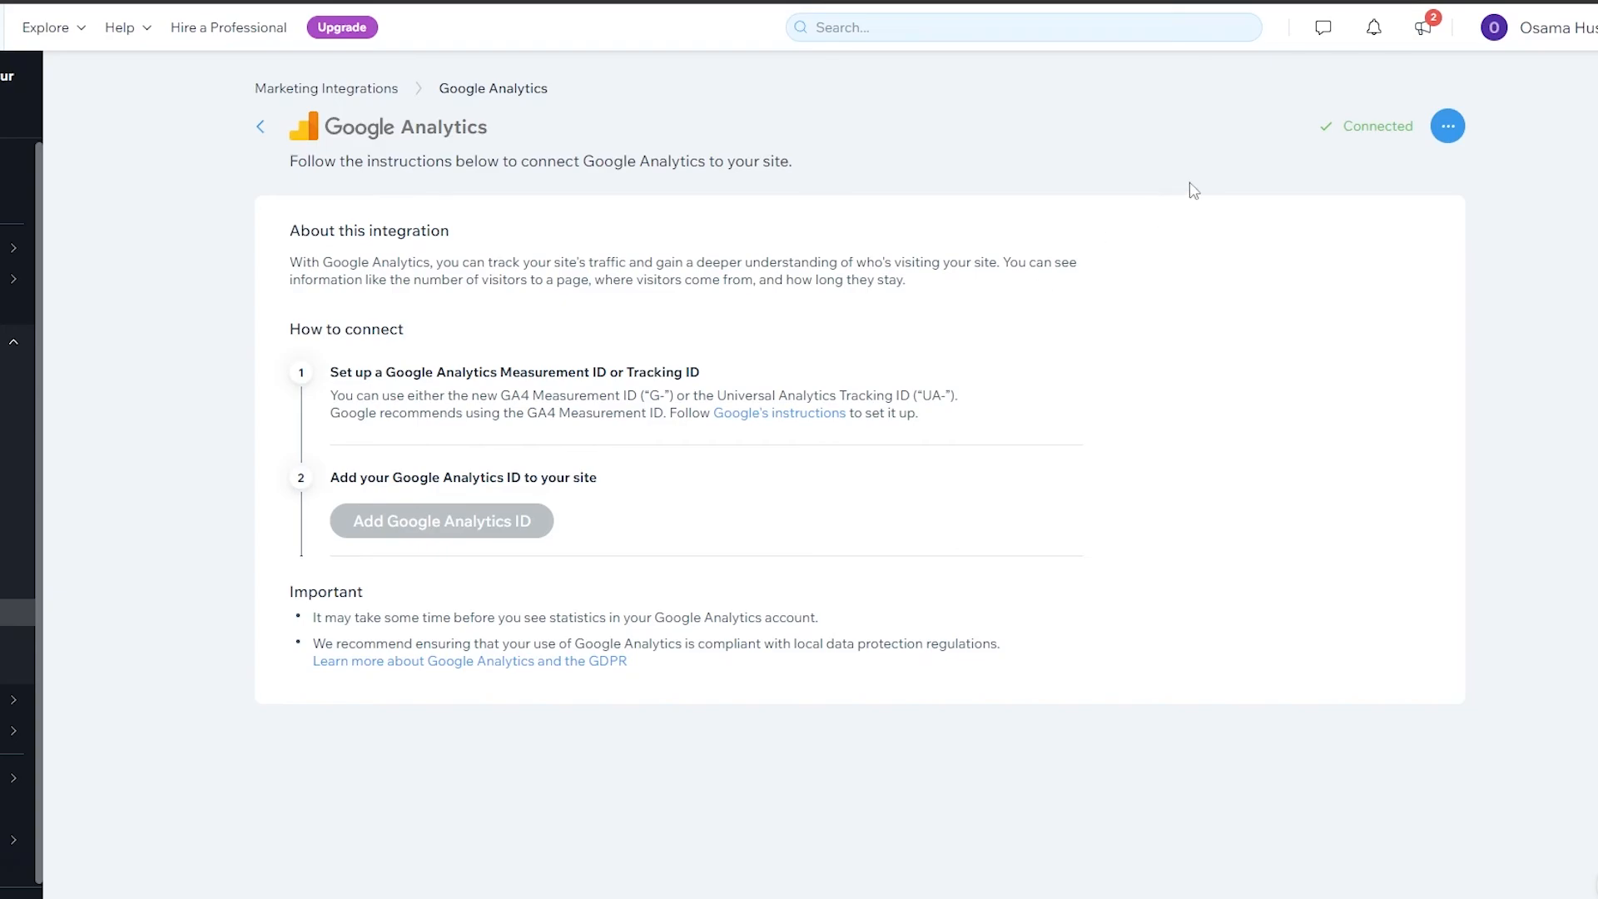
drag(1317, 132, 1421, 132)
click(1392, 188)
click(260, 127)
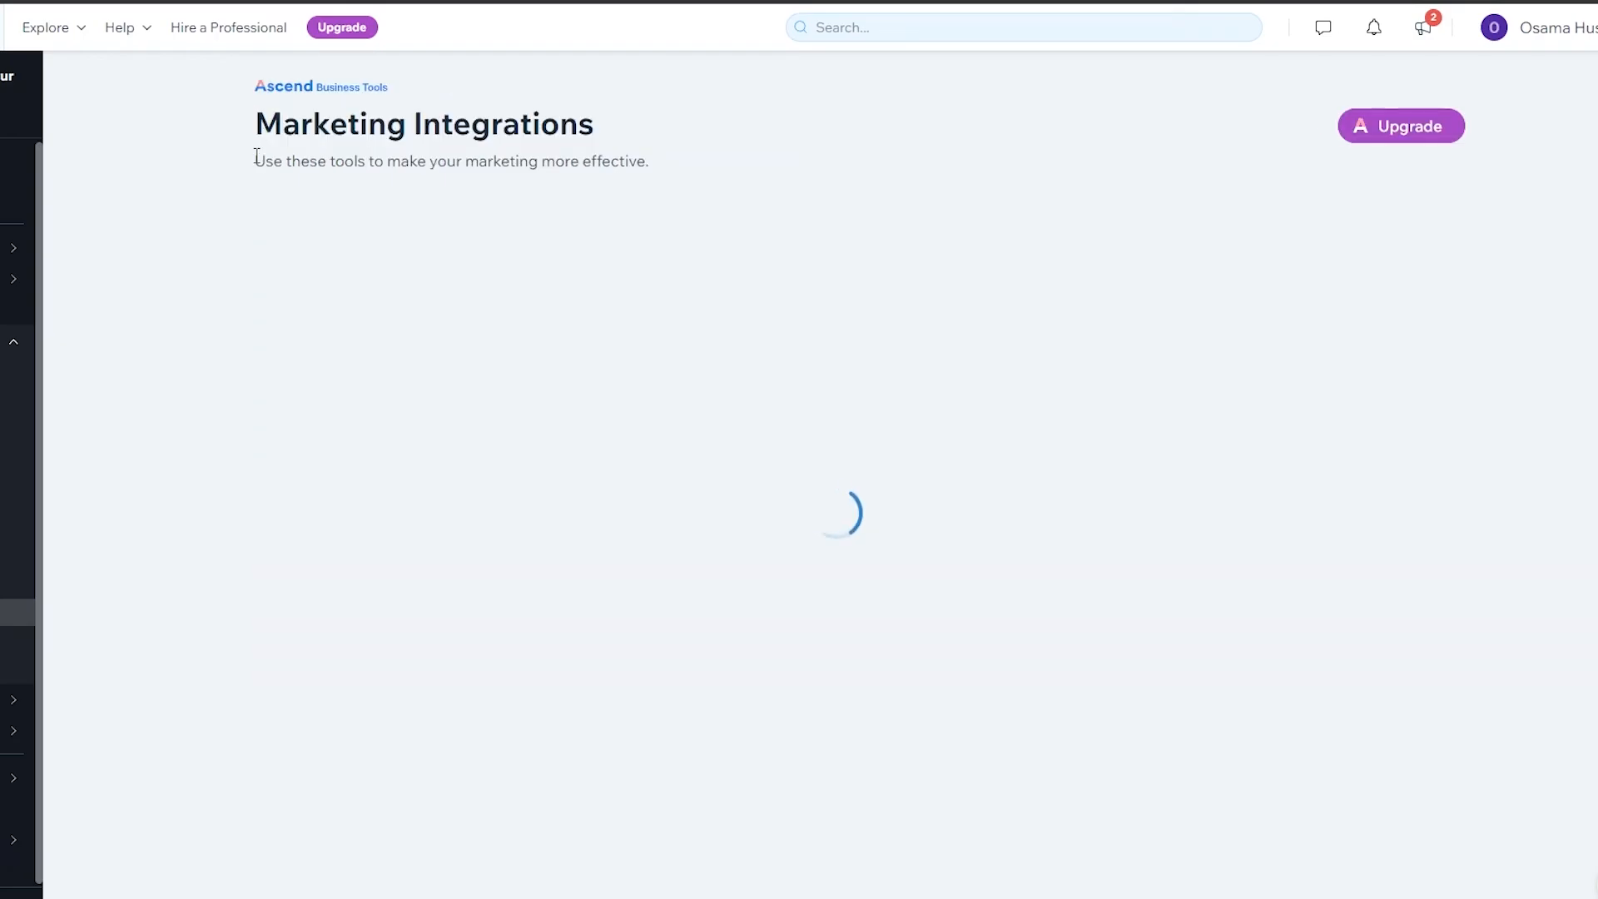